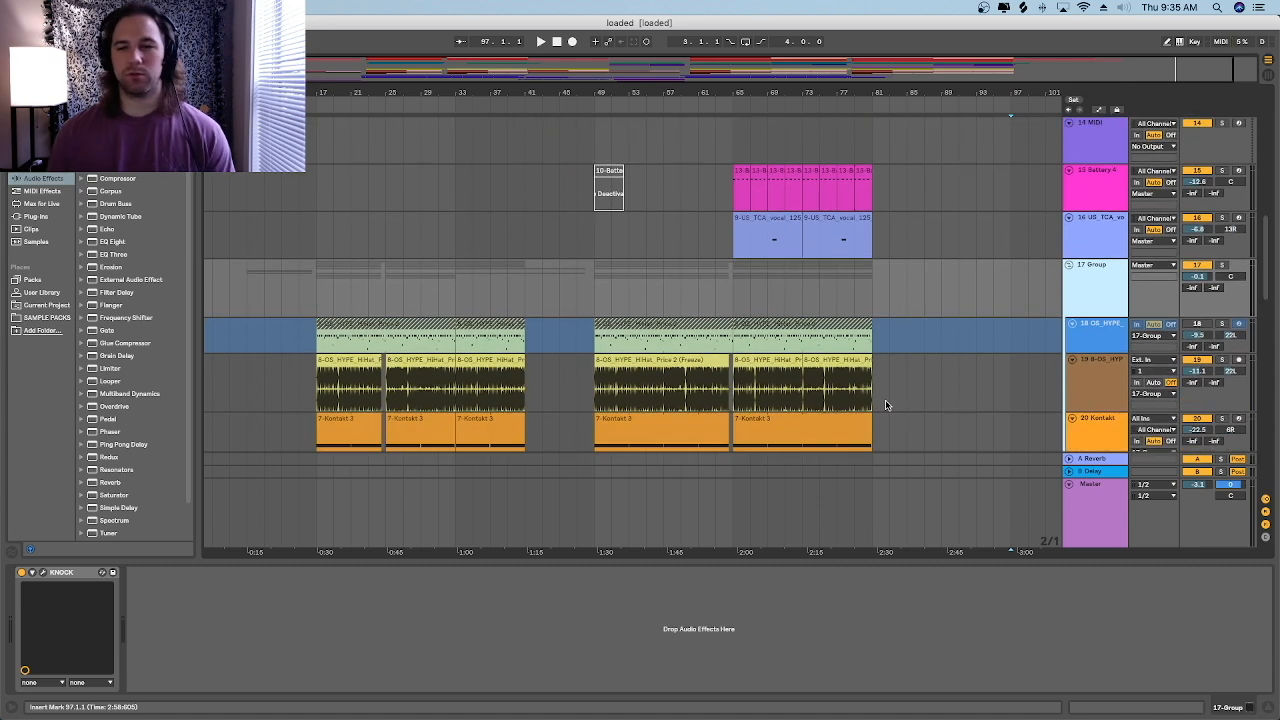
Step: Play the arrangement from bar 1 at the start of the song
{"action": "scroll", "coordinate": [391, 283], "scroll_direction": "up", "scroll_amount": 3}
{"action": "scroll", "coordinate": [390, 283], "scroll_direction": "up", "scroll_amount": 5}
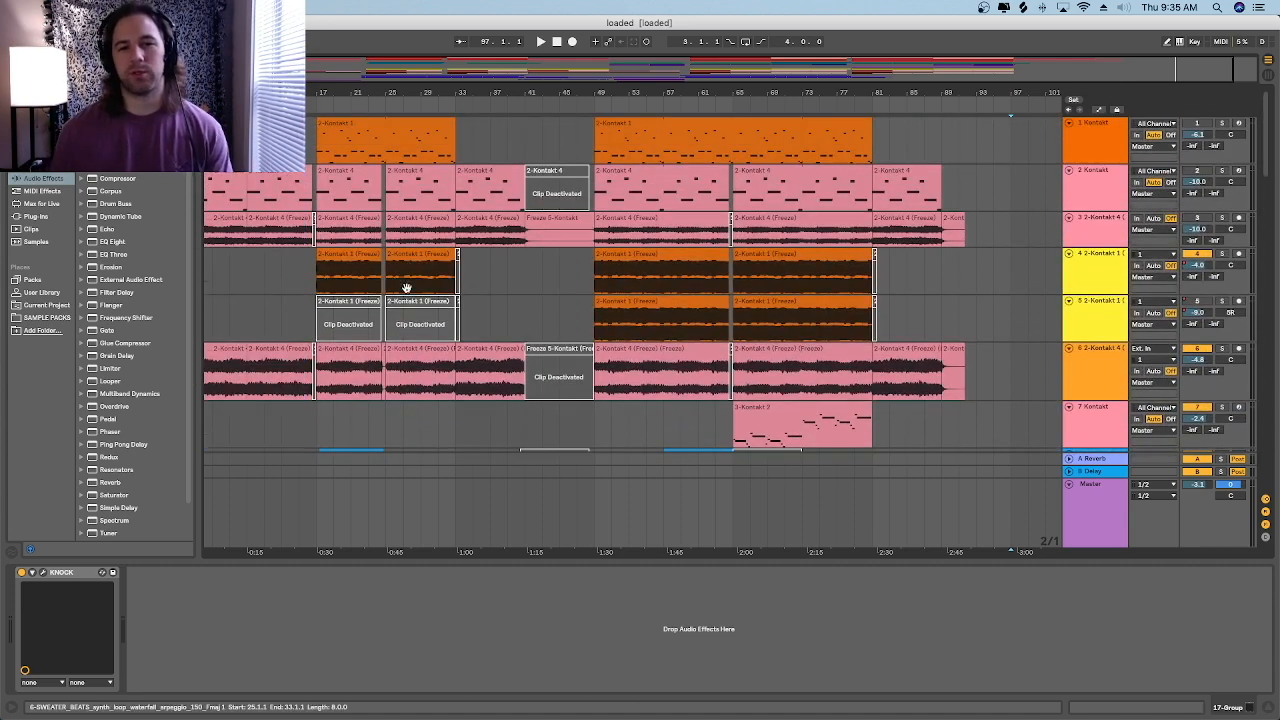
{"action": "scroll", "coordinate": [288, 225], "scroll_direction": "left", "scroll_amount": 2}
{"action": "left_click", "coordinate": [777, 162]}
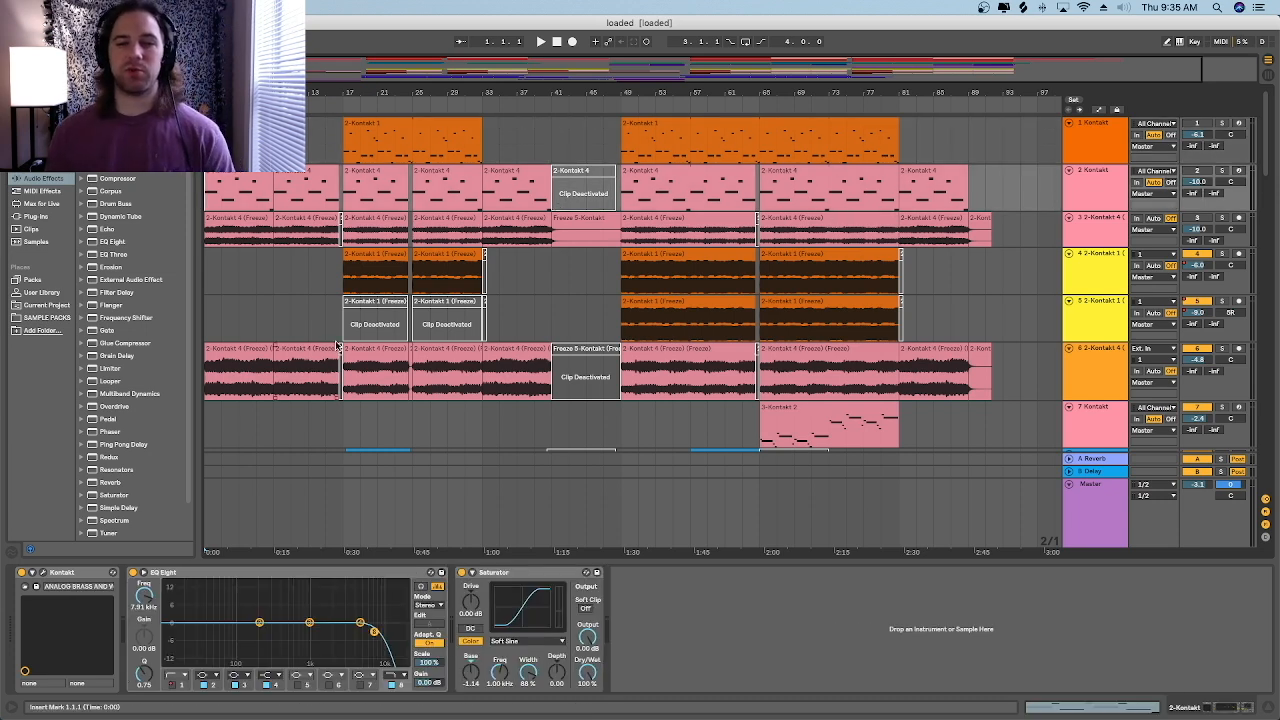
{"action": "key", "text": "space"}
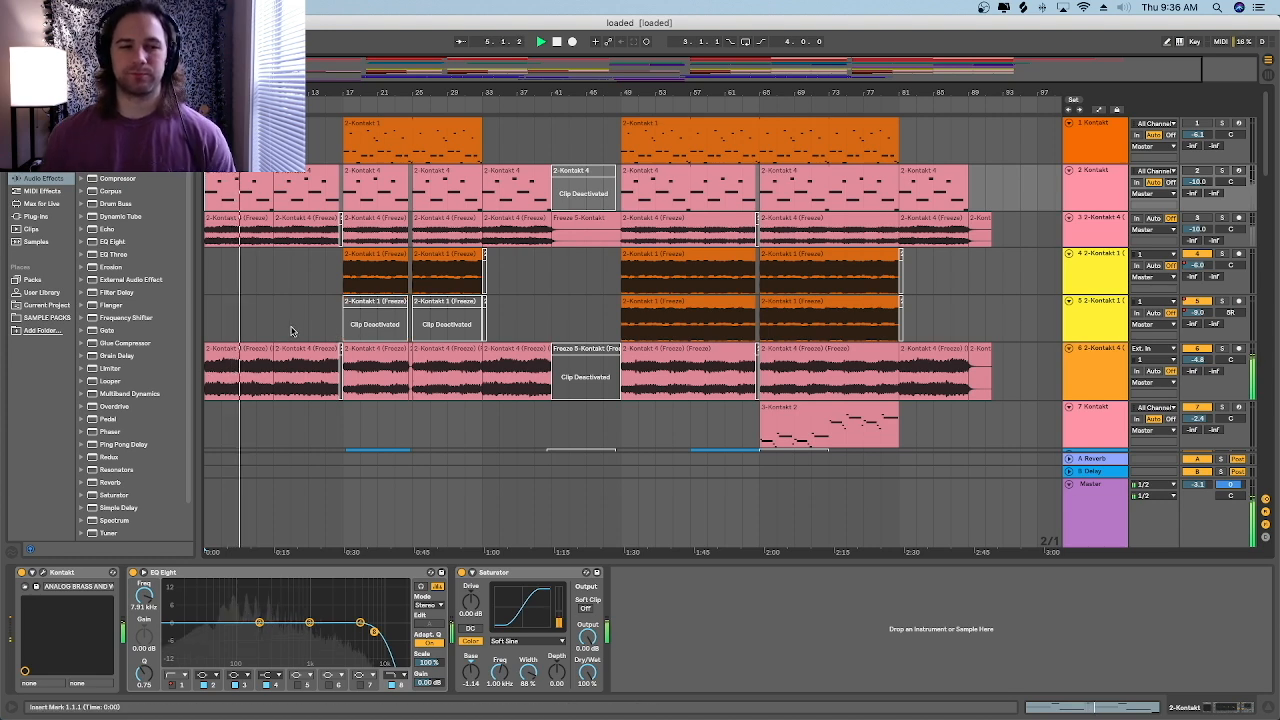
Step: Stop playback and inspect the opening clips and devices of tracks 6, 3 and 2
{"action": "left_click", "coordinate": [1091, 383]}
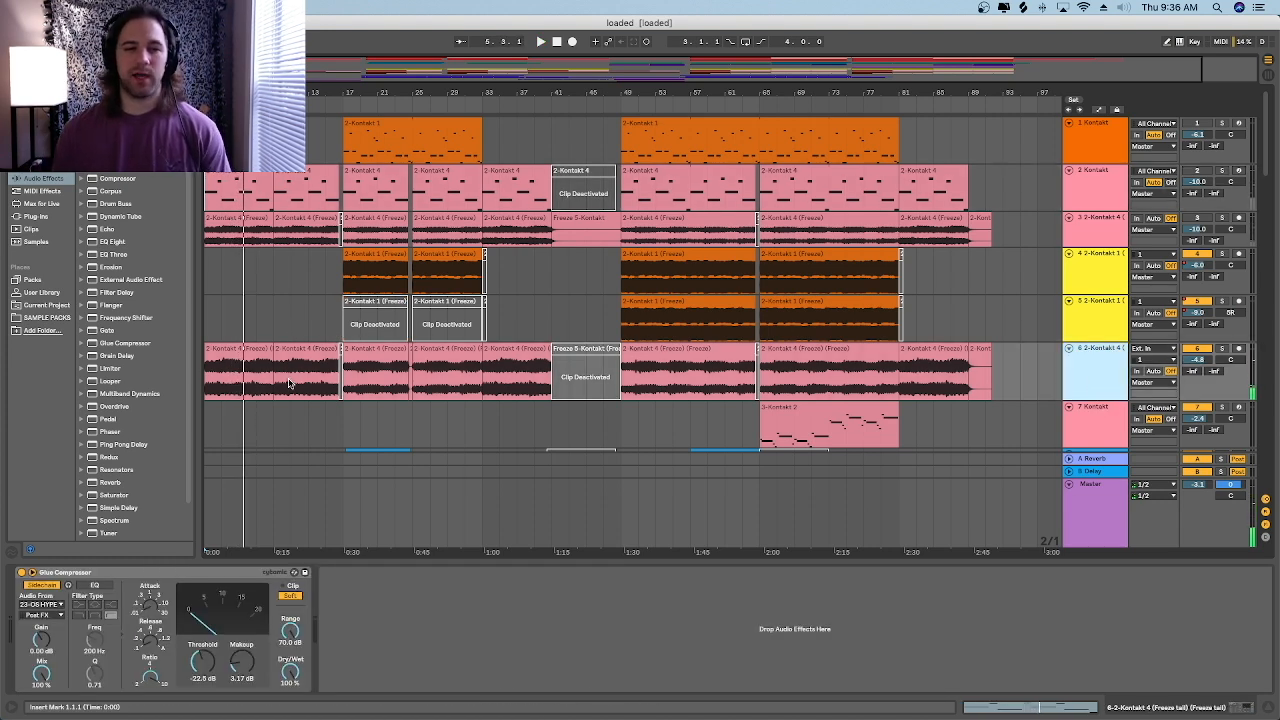
{"action": "left_click", "coordinate": [252, 351]}
{"action": "key", "text": "space"}
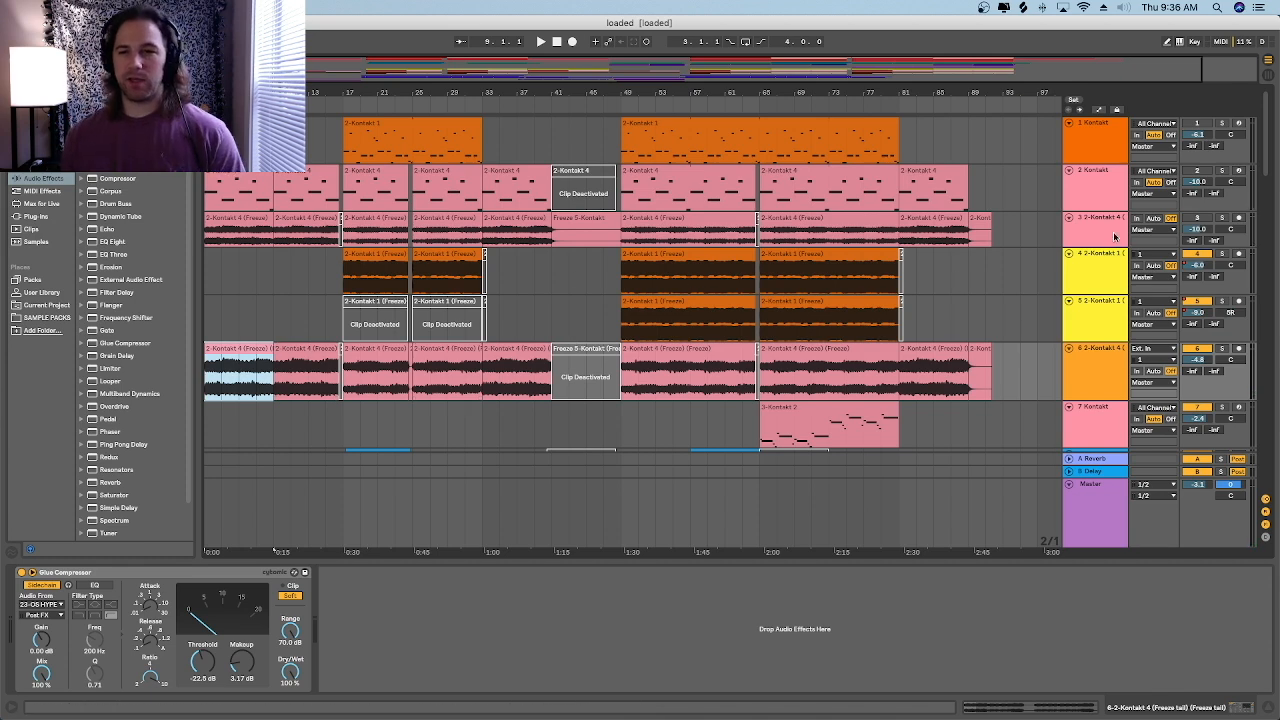
{"action": "left_click", "coordinate": [223, 225]}
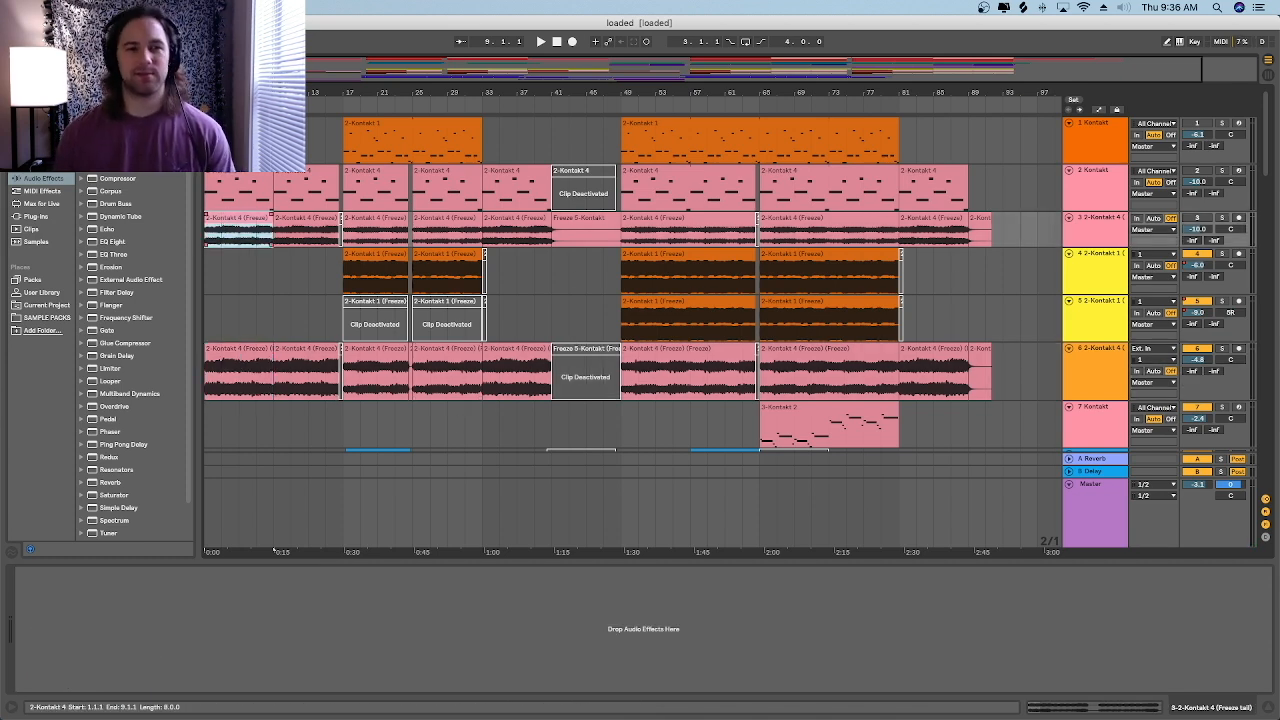
{"action": "left_click", "coordinate": [236, 172]}
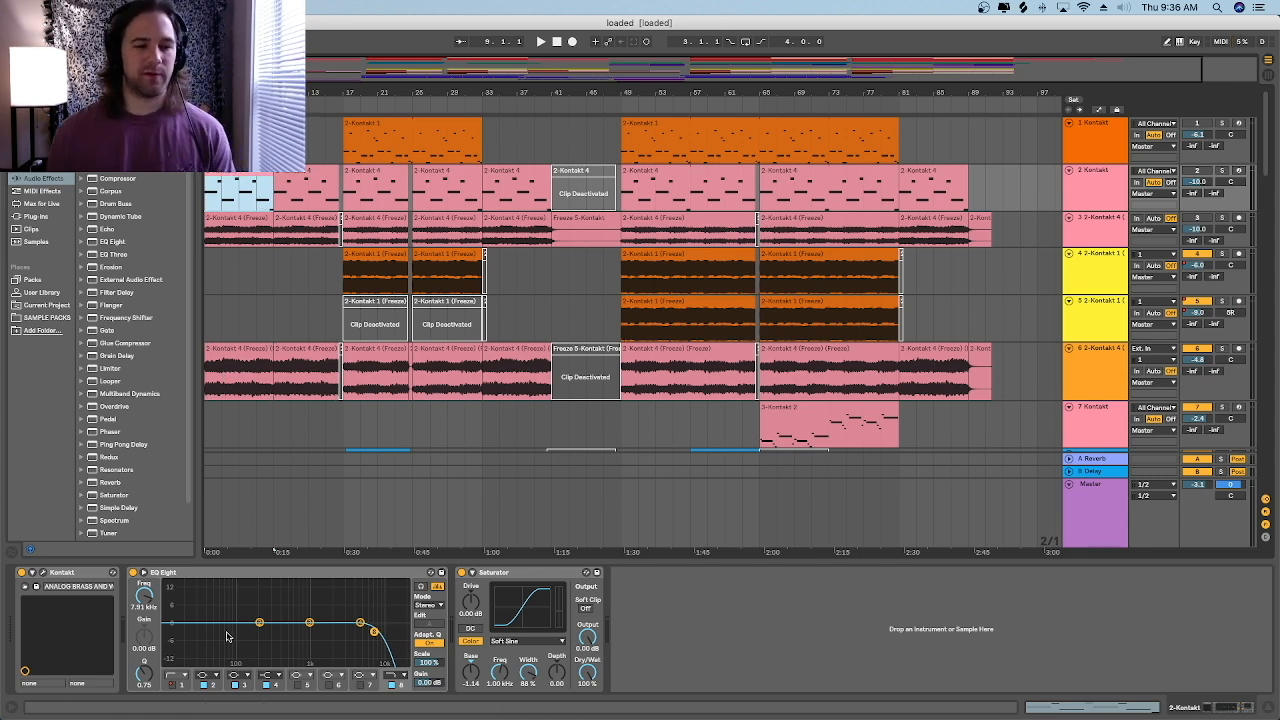
Step: Solo track 3, the frozen Kontakt audio, and audition it from bar 1
{"action": "left_click", "coordinate": [1092, 232]}
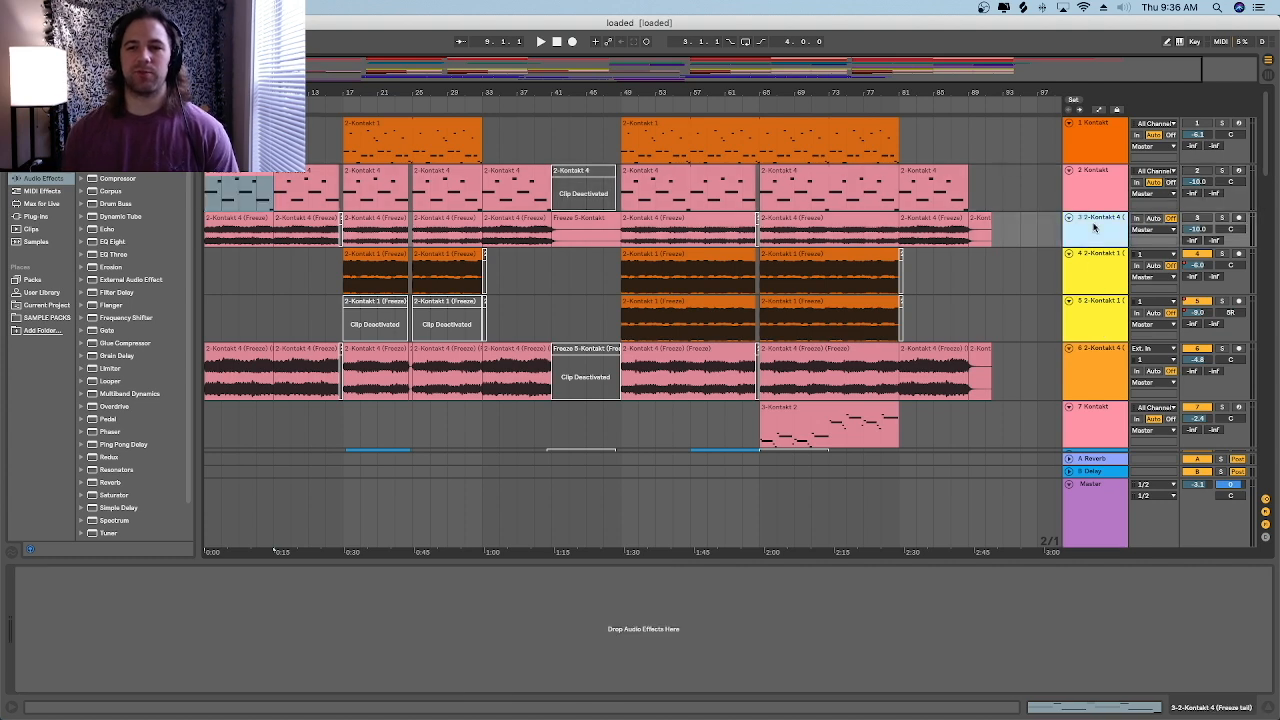
{"action": "left_click", "coordinate": [1222, 219]}
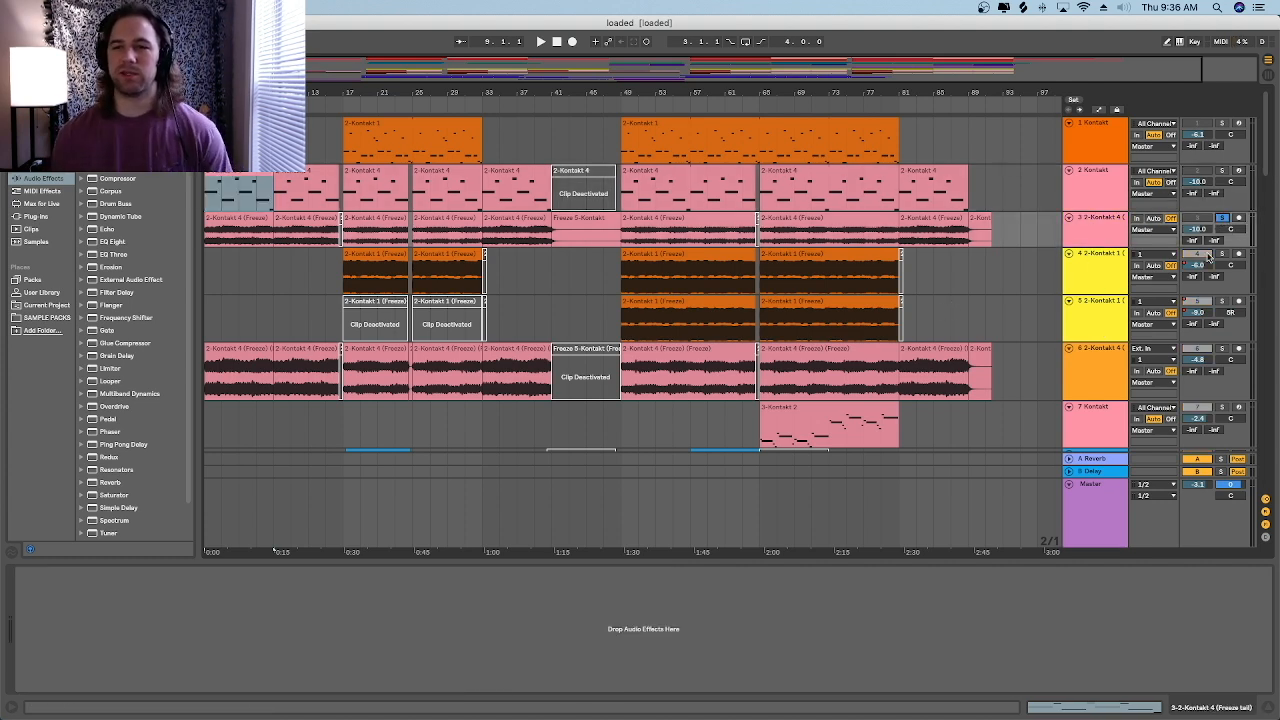
{"action": "left_click", "coordinate": [206, 236]}
{"action": "key", "text": "space"}
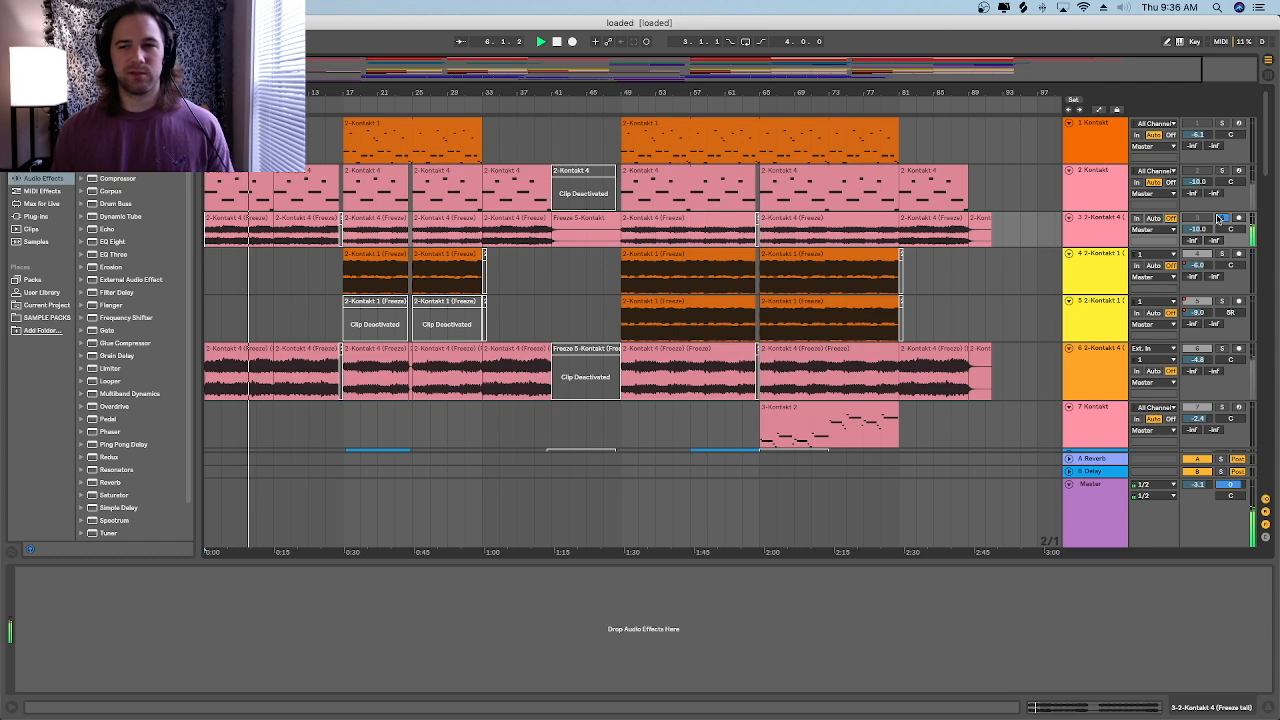
{"action": "key", "text": "space"}
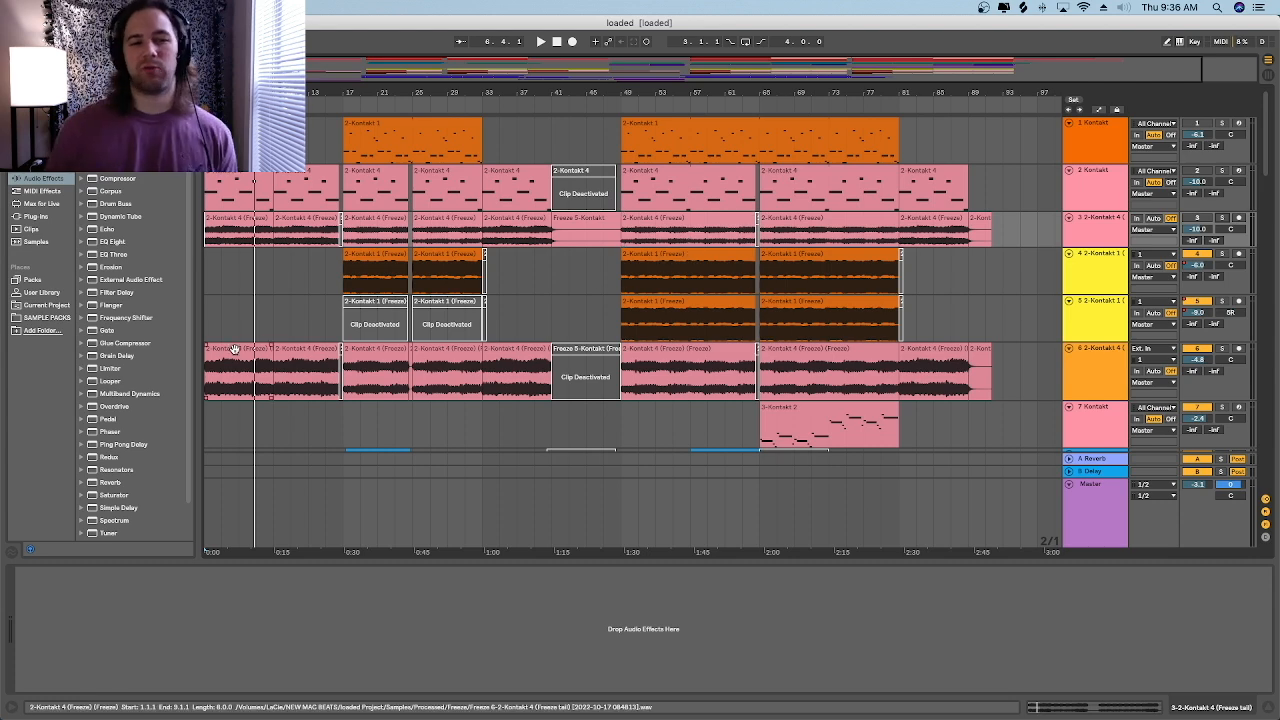
Step: Examine track 6's Glue Compressor and the Analog Brass and Winds patch in track 2's Kontakt, closing the plug-in afterward
{"action": "scroll", "coordinate": [237, 349], "scroll_direction": "down", "scroll_amount": 4}
{"action": "scroll", "coordinate": [237, 350], "scroll_direction": "up", "scroll_amount": 2}
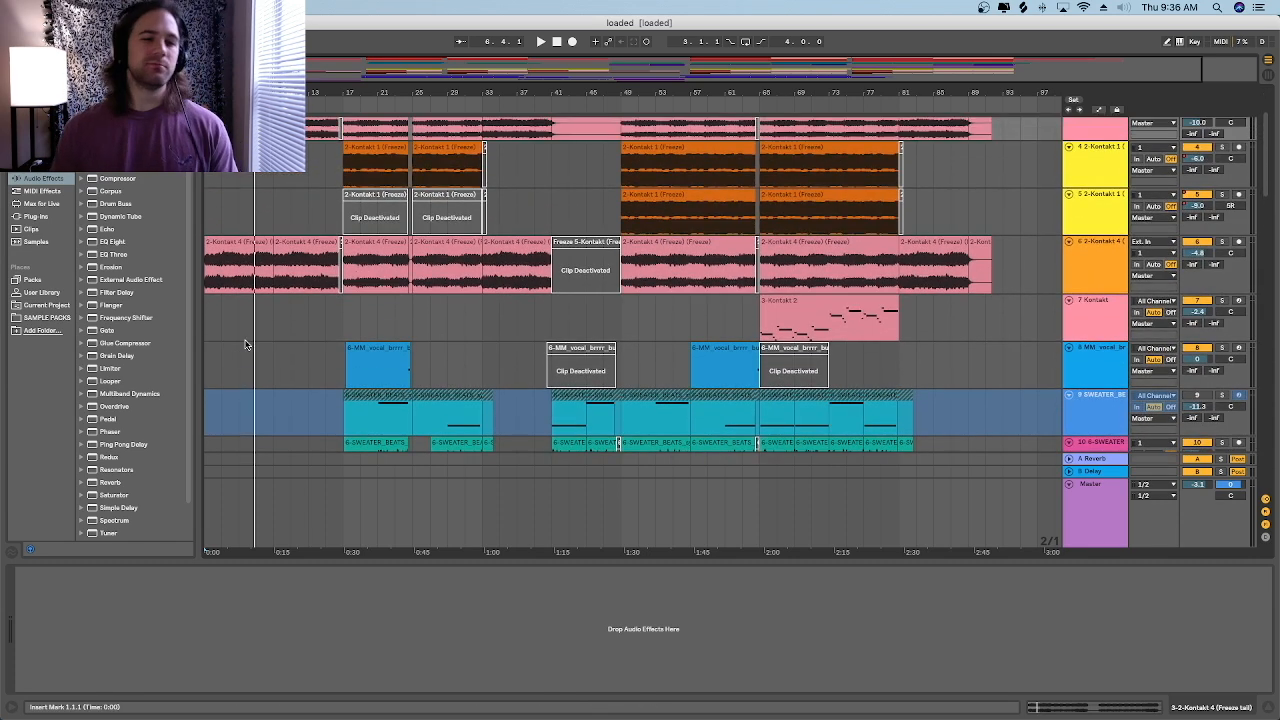
{"action": "left_click", "coordinate": [1103, 272]}
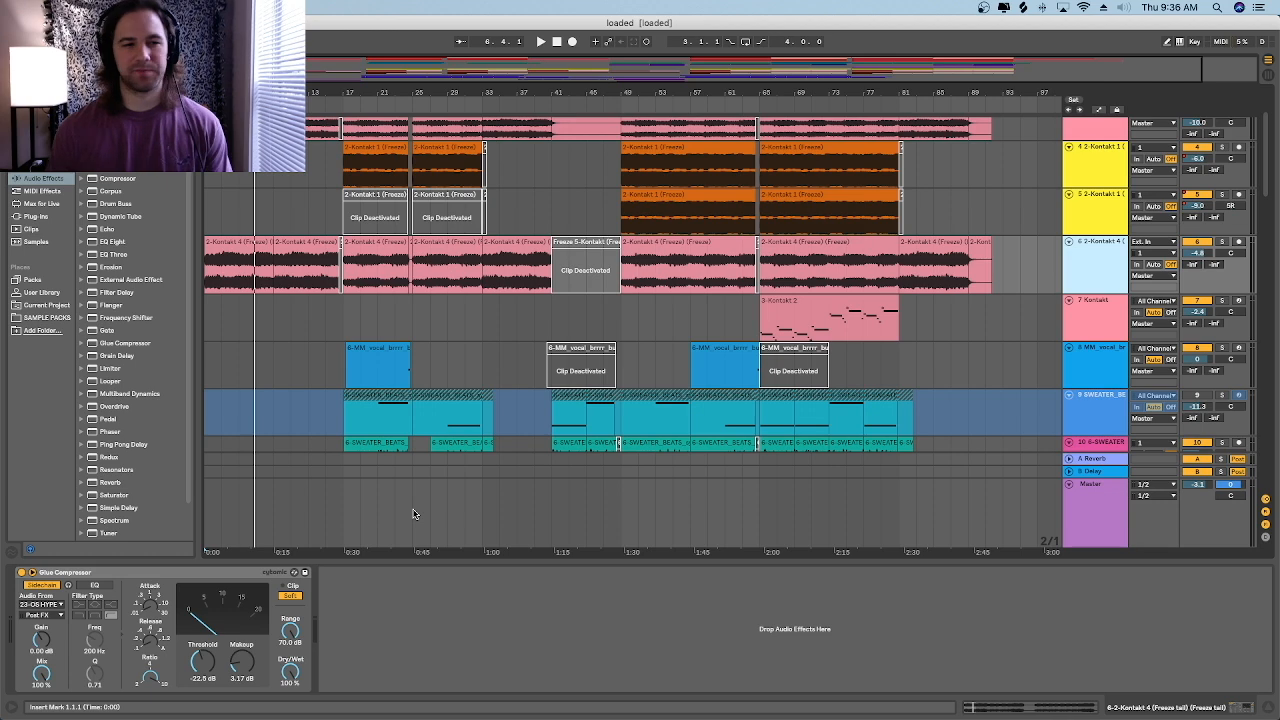
{"action": "left_click", "coordinate": [243, 258]}
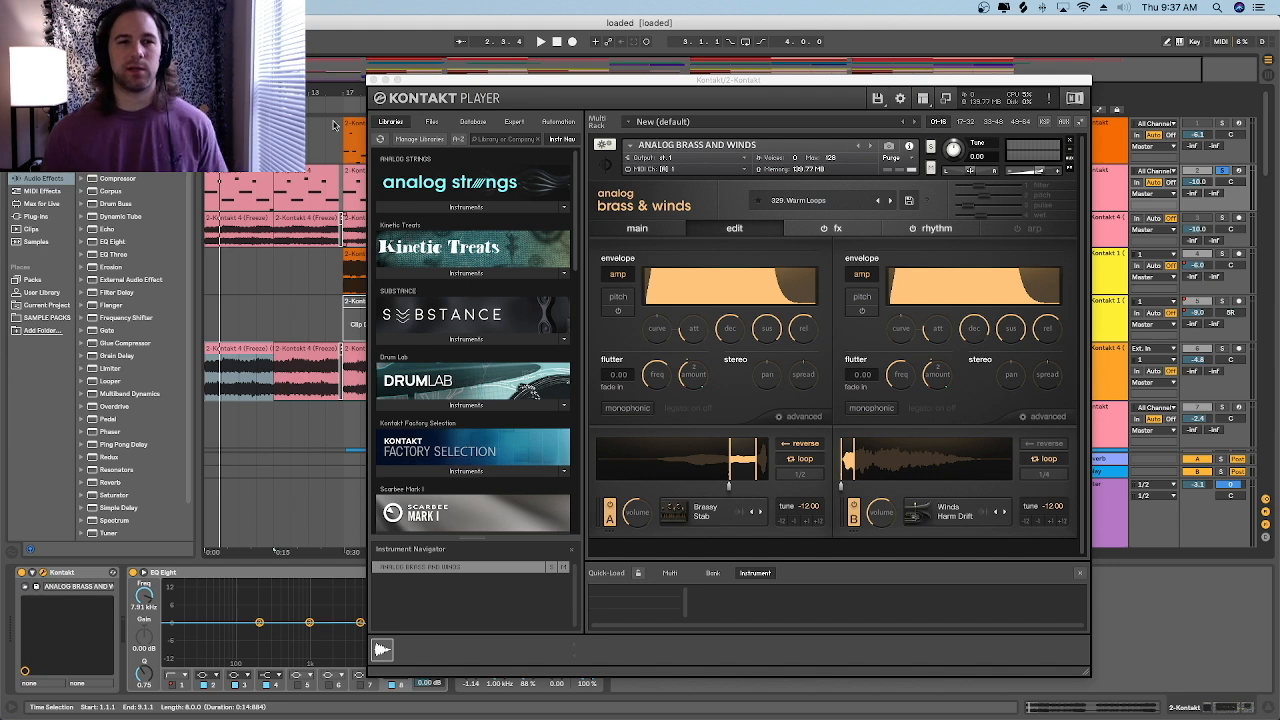
{"action": "left_click", "coordinate": [373, 80]}
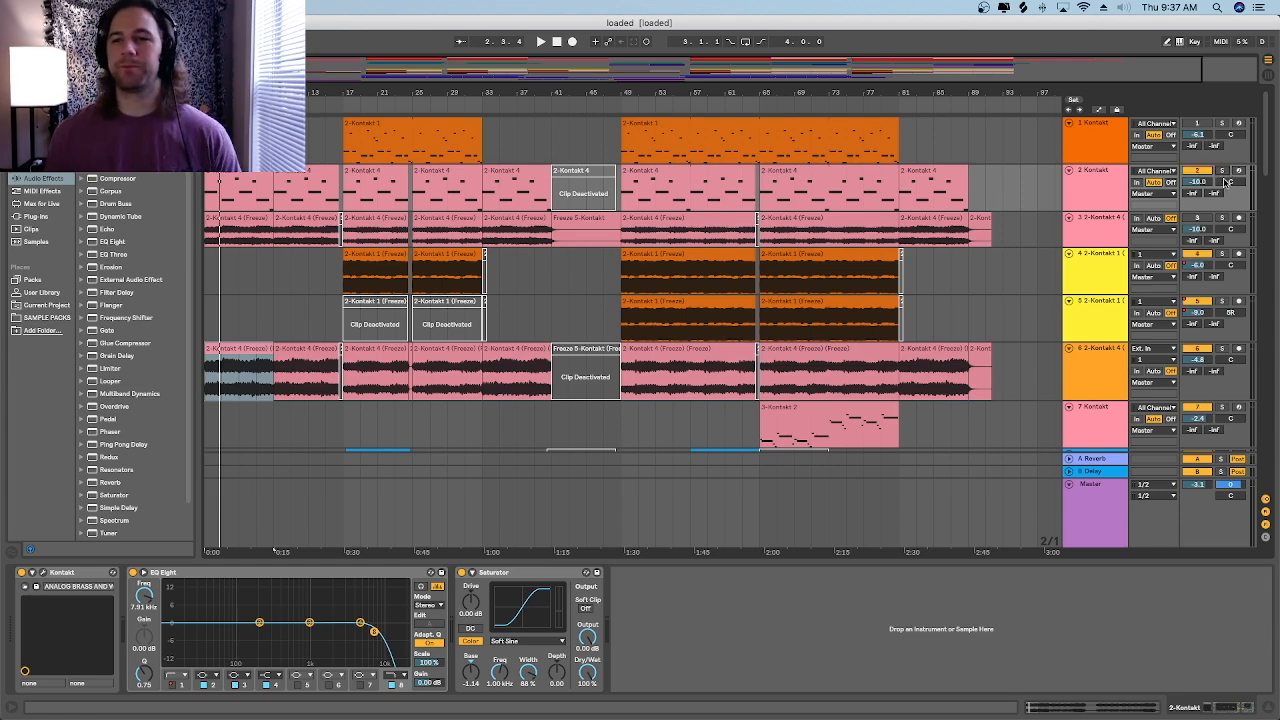
Step: Inspect the kick and snare clips that start at bar 9 in the drum group
{"action": "scroll", "coordinate": [345, 349], "scroll_direction": "down", "scroll_amount": 10}
{"action": "scroll", "coordinate": [345, 349], "scroll_direction": "down", "scroll_amount": 3}
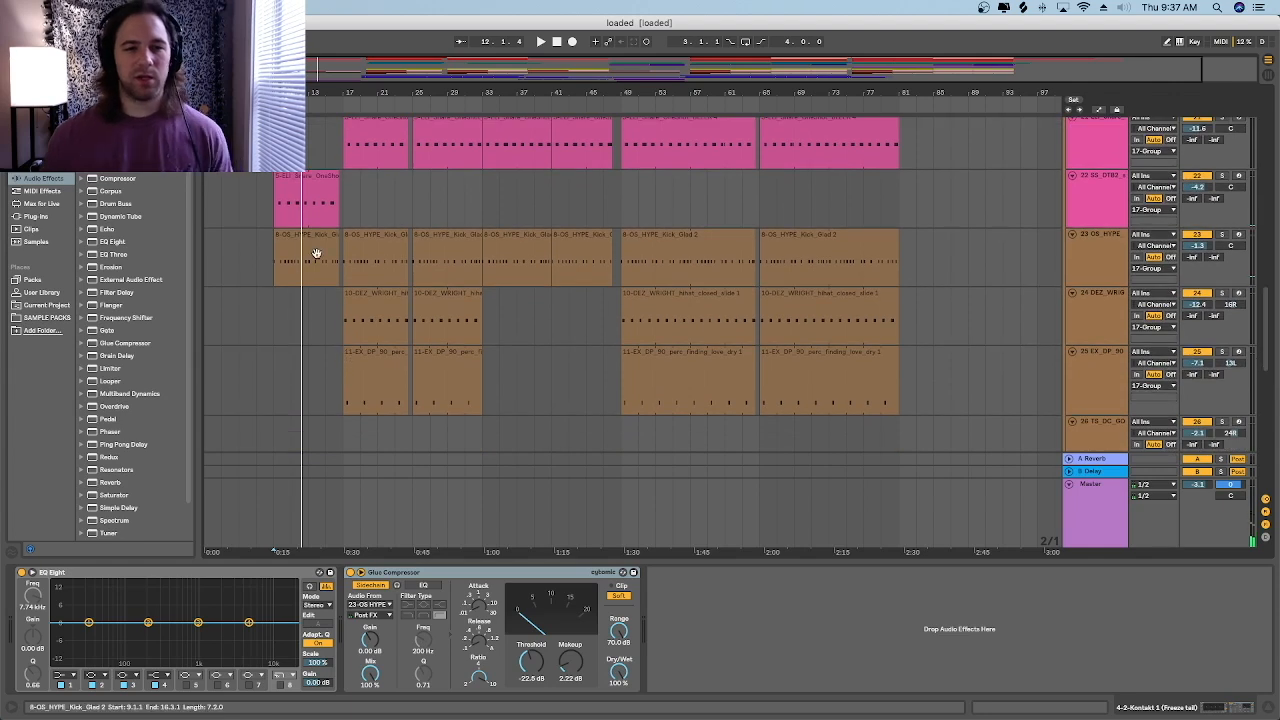
{"action": "left_click", "coordinate": [282, 238]}
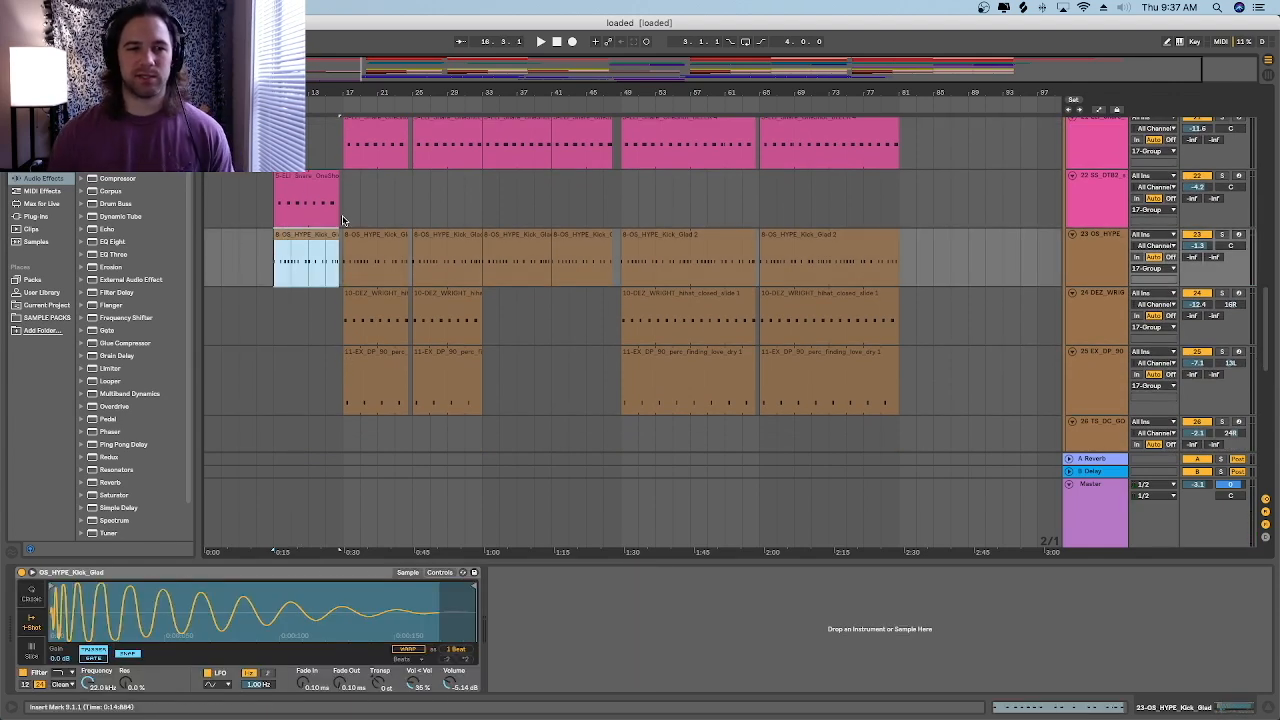
{"action": "left_click", "coordinate": [318, 200]}
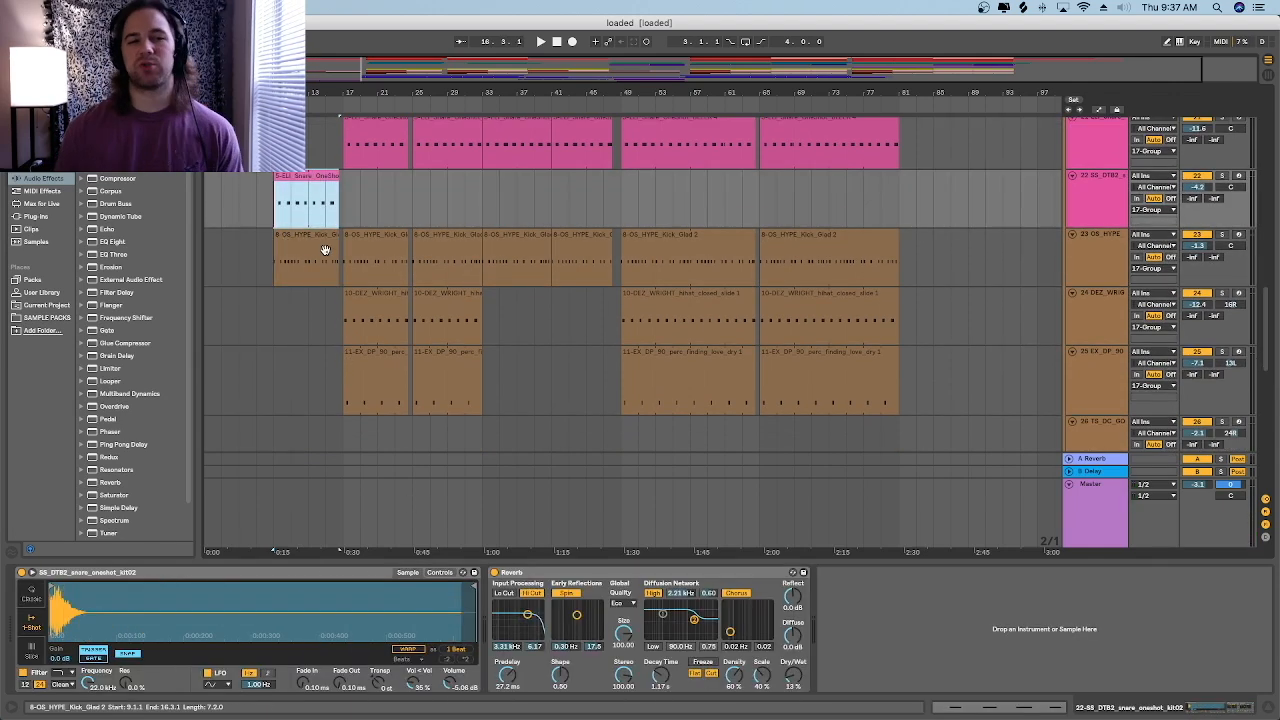
Step: Play the section from bar 9 to hear the kick and snare come in
{"action": "left_click", "coordinate": [277, 205]}
{"action": "key", "text": "space"}
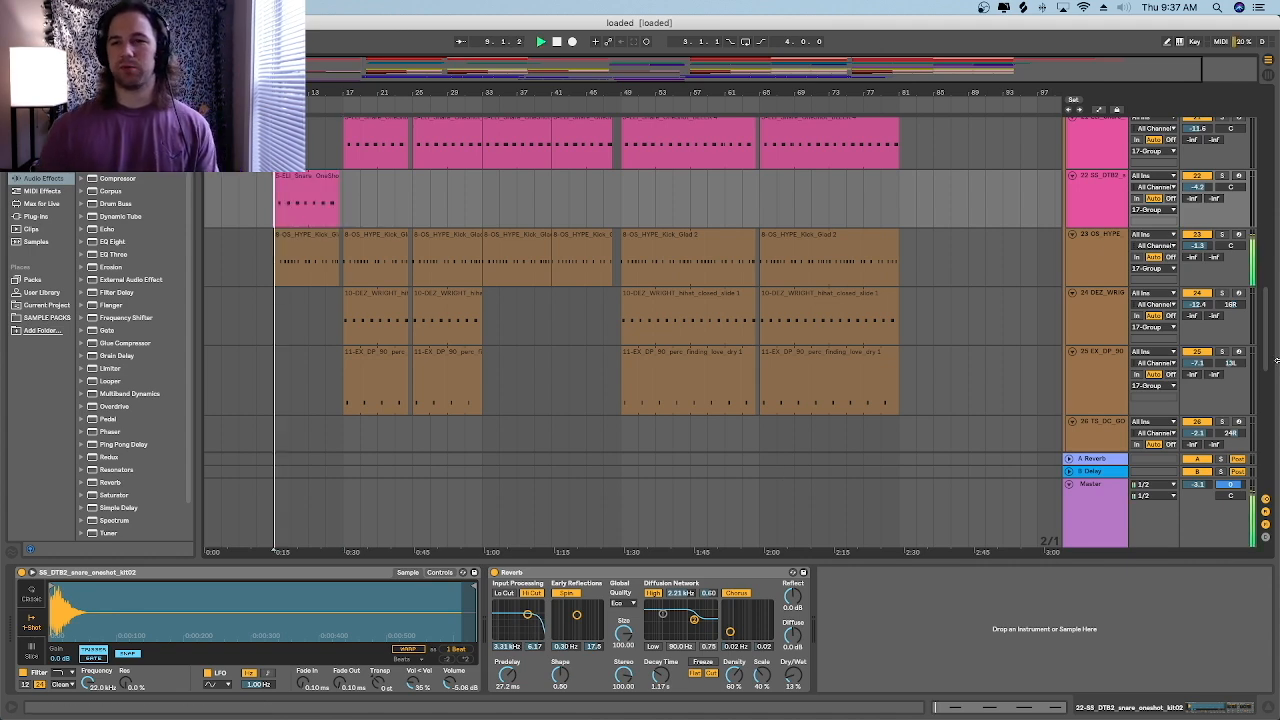
{"action": "scroll", "coordinate": [1100, 215], "scroll_direction": "up", "scroll_amount": 3}
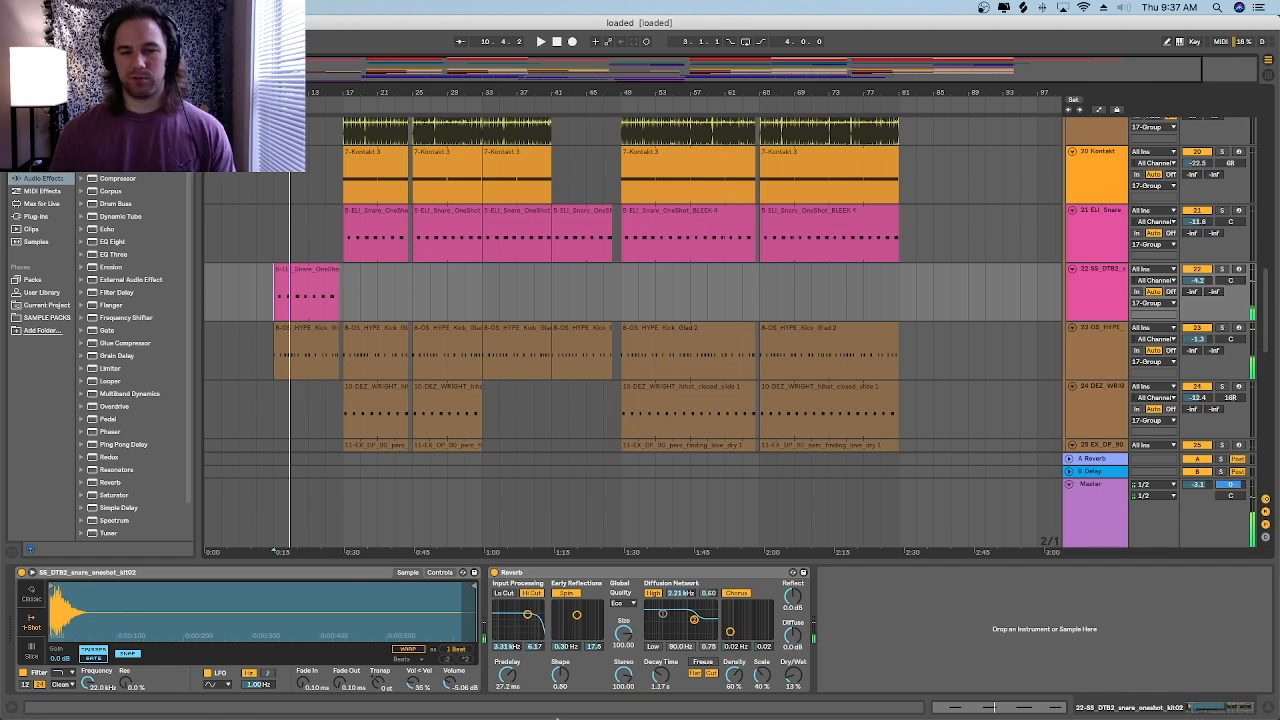
{"action": "scroll", "coordinate": [416, 497], "scroll_direction": "up", "scroll_amount": 10}
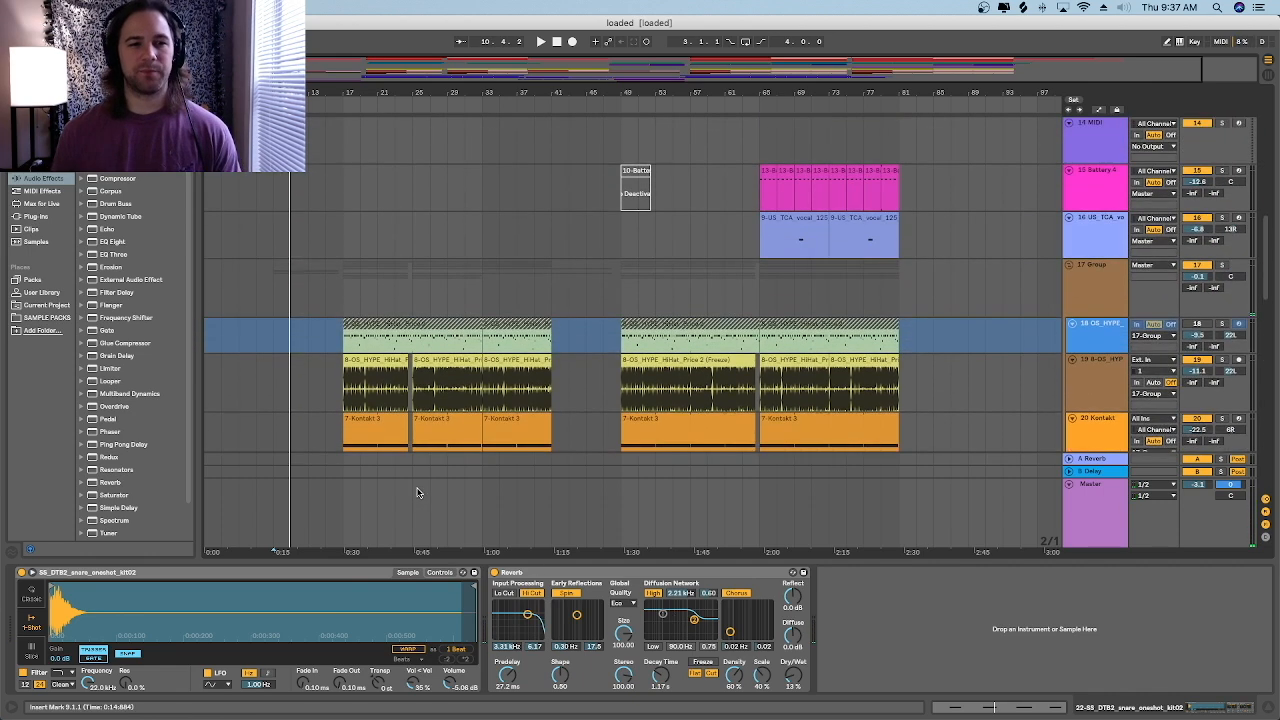
Step: Play the arrangement from bar 17 and hide the device view to see more of the tracks
{"action": "left_click", "coordinate": [342, 215]}
{"action": "key", "text": "space"}
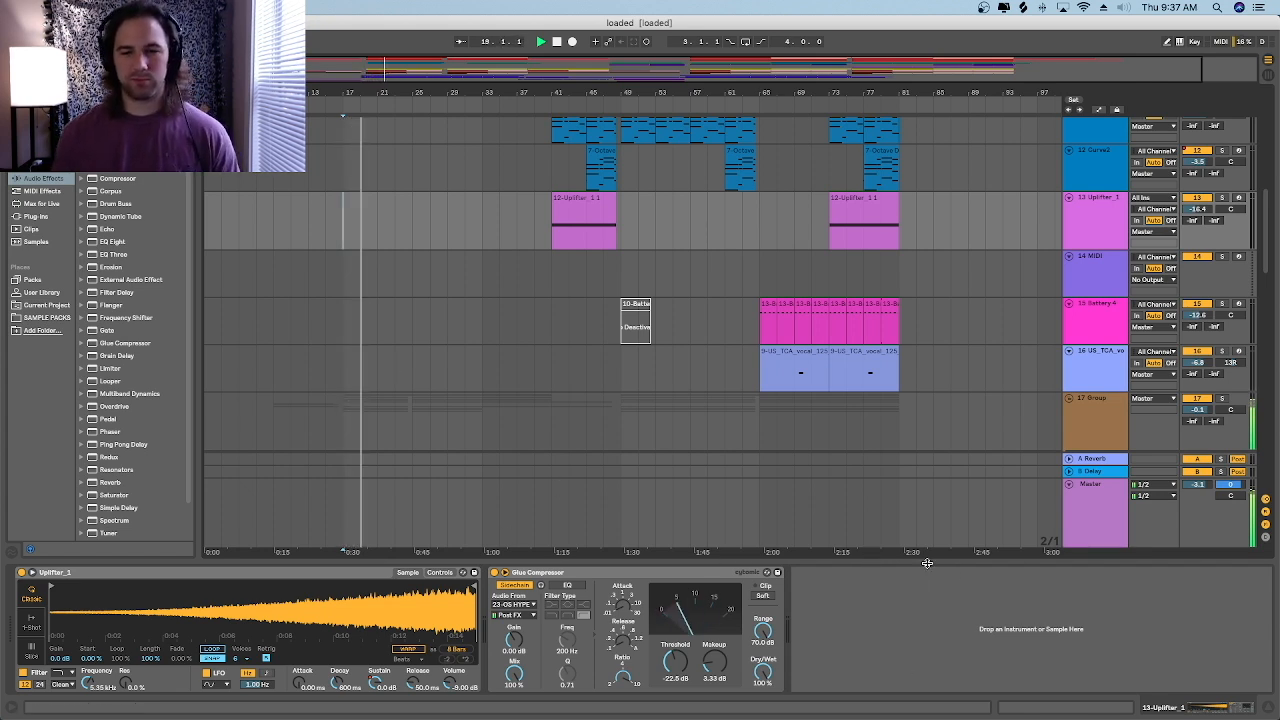
{"action": "left_click_drag", "start_coordinate": [927, 563], "coordinate": [927, 567]}
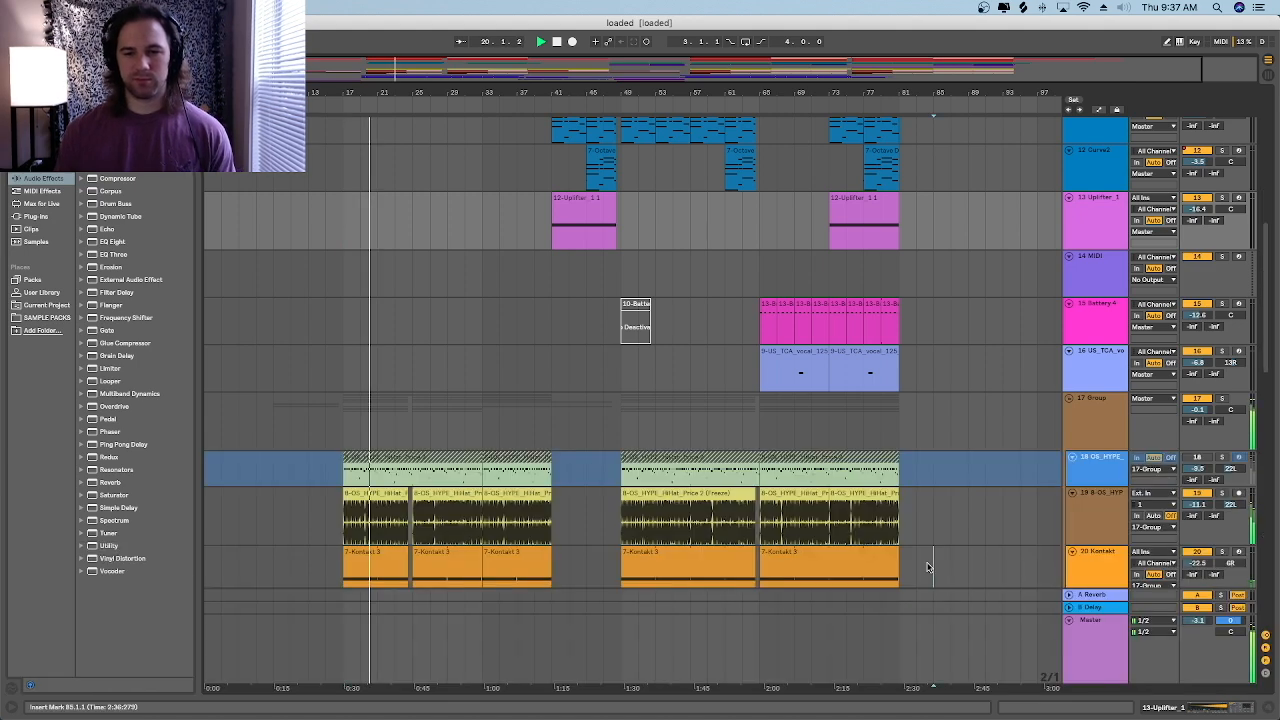
{"action": "scroll", "coordinate": [531, 409], "scroll_direction": "up", "scroll_amount": 10}
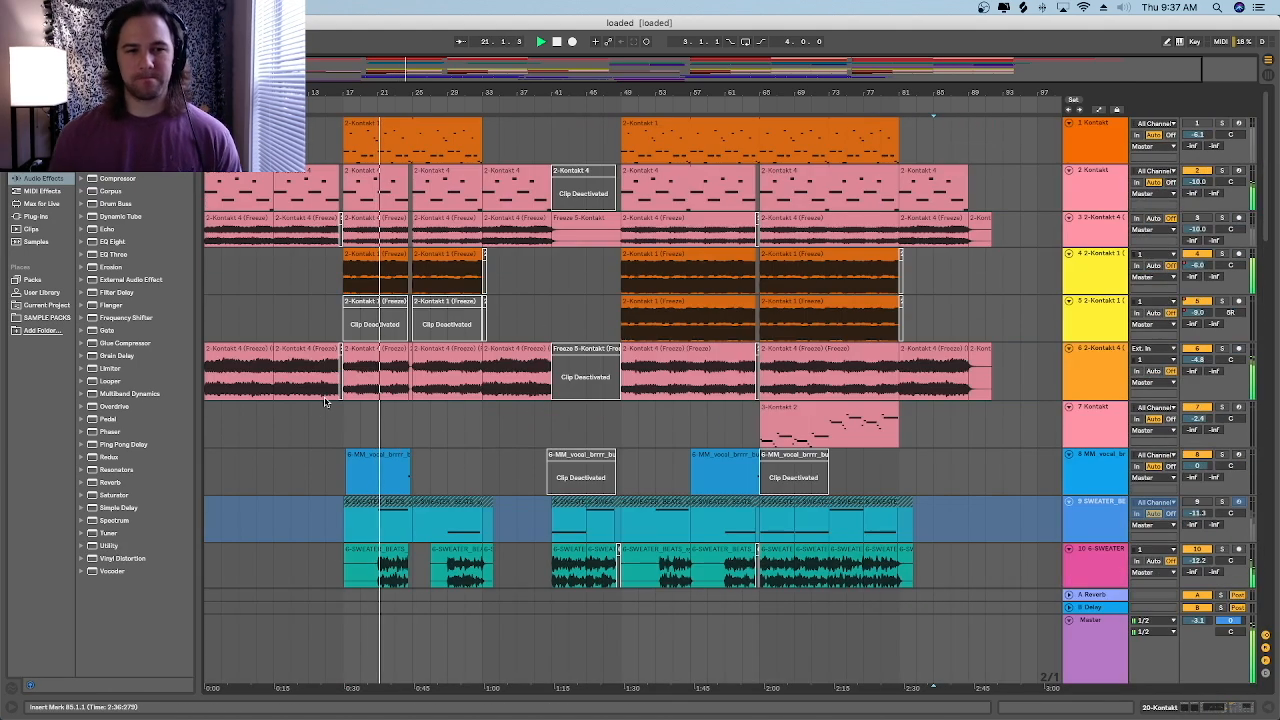
Step: Show the device chain of track 6 with its sidechained Glue Compressor
{"action": "scroll", "coordinate": [322, 390], "scroll_direction": "right", "scroll_amount": 2}
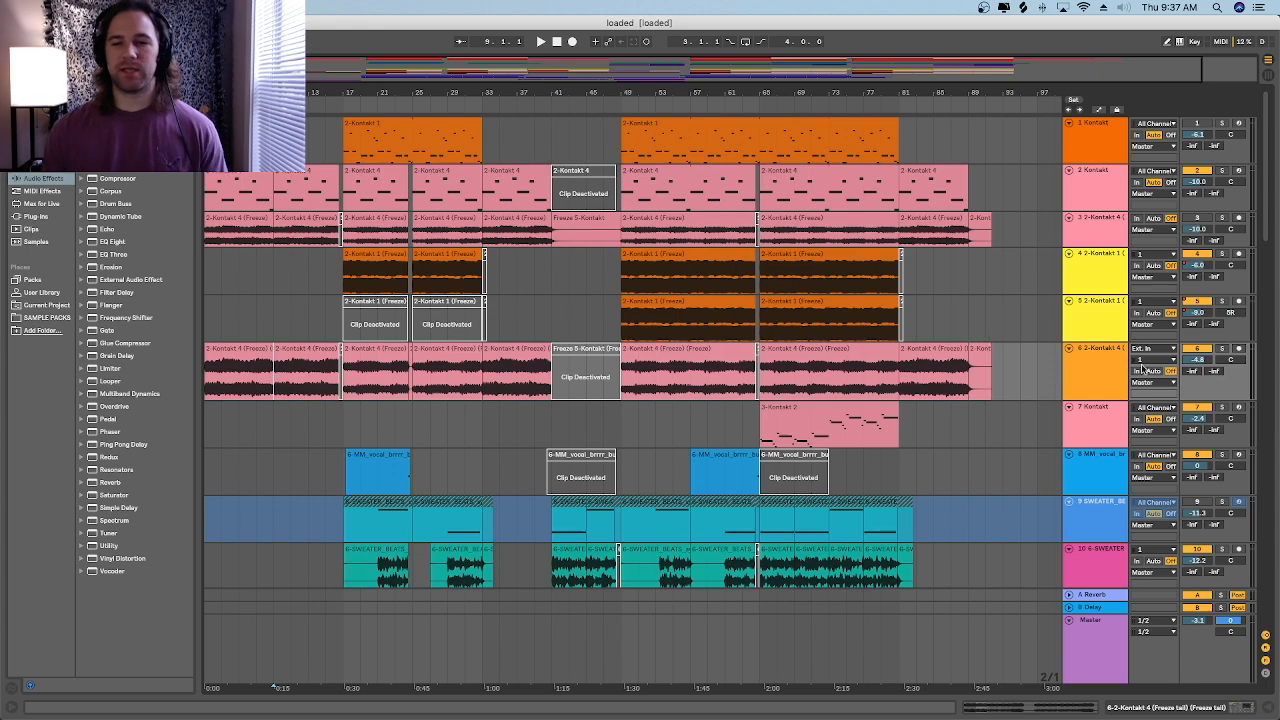
{"action": "double_click", "coordinate": [1079, 365]}
{"action": "key", "text": "shift+Tab"}
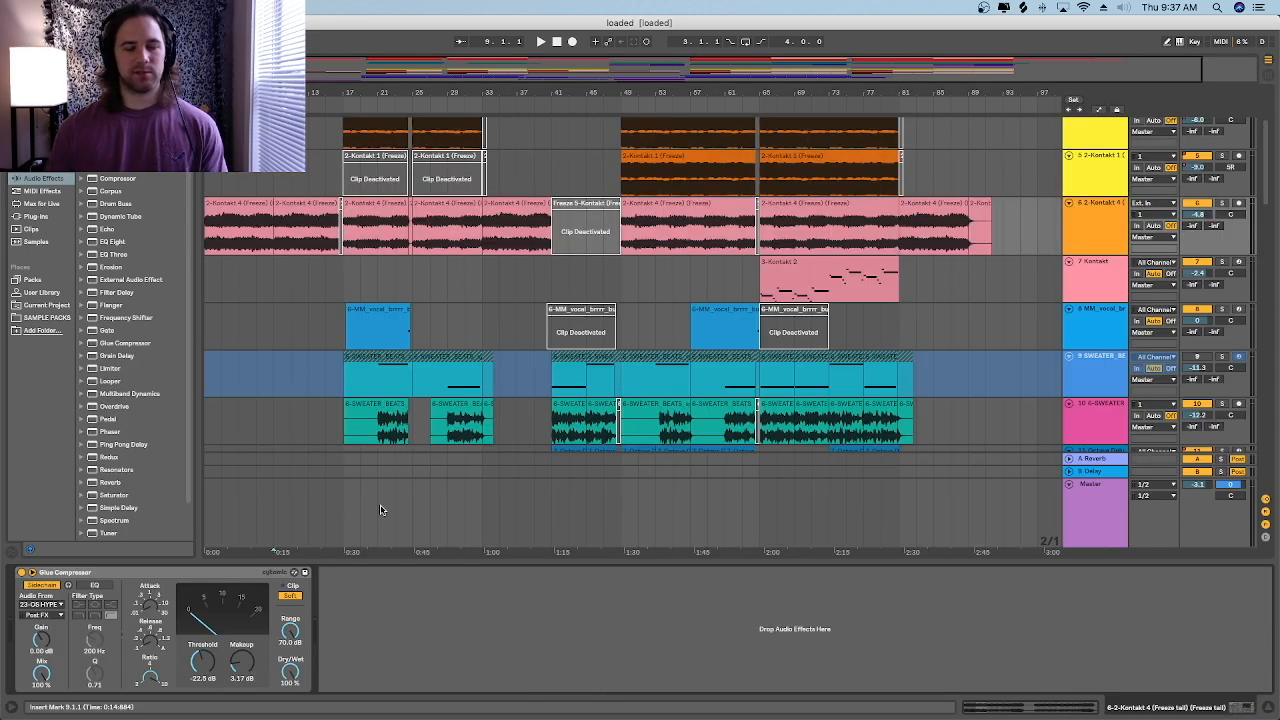
Step: Display the automation lanes and show the EQ Eight 1 Filter On A automation on track 2
{"action": "scroll", "coordinate": [375, 345], "scroll_direction": "up", "scroll_amount": 3}
{"action": "left_click", "coordinate": [362, 235]}
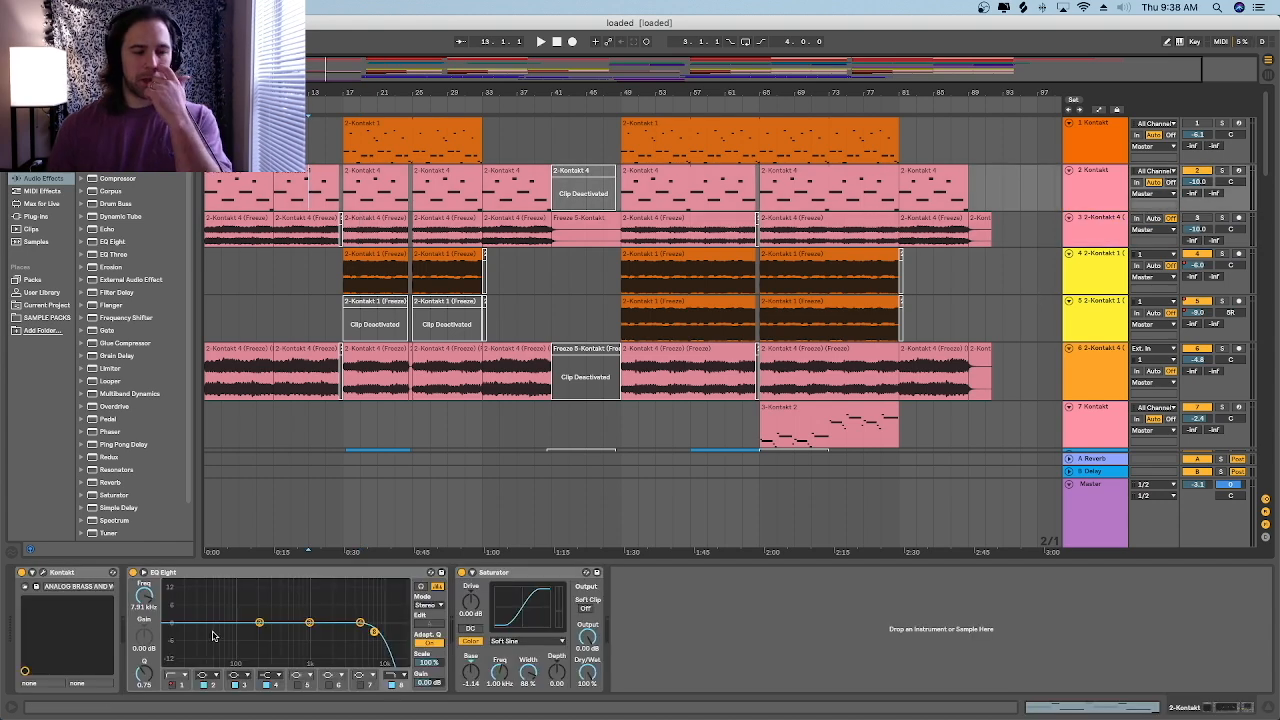
{"action": "key", "text": "a"}
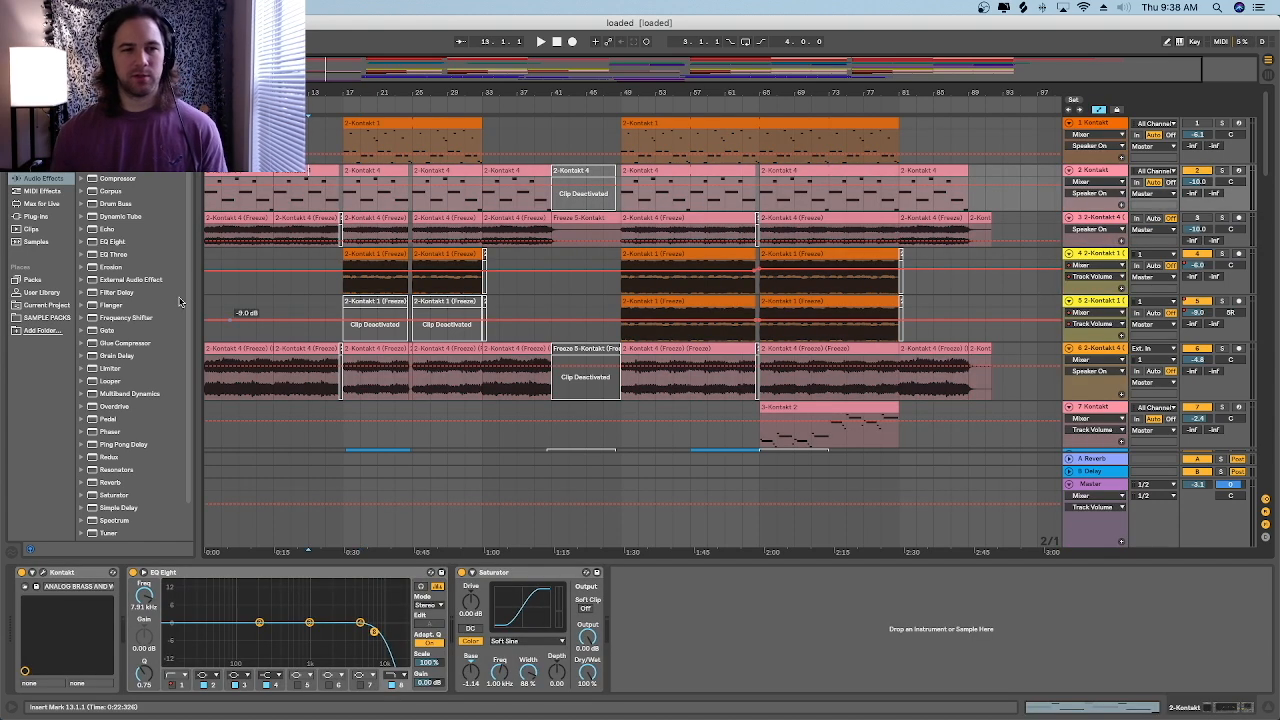
{"action": "left_click", "coordinate": [1112, 186]}
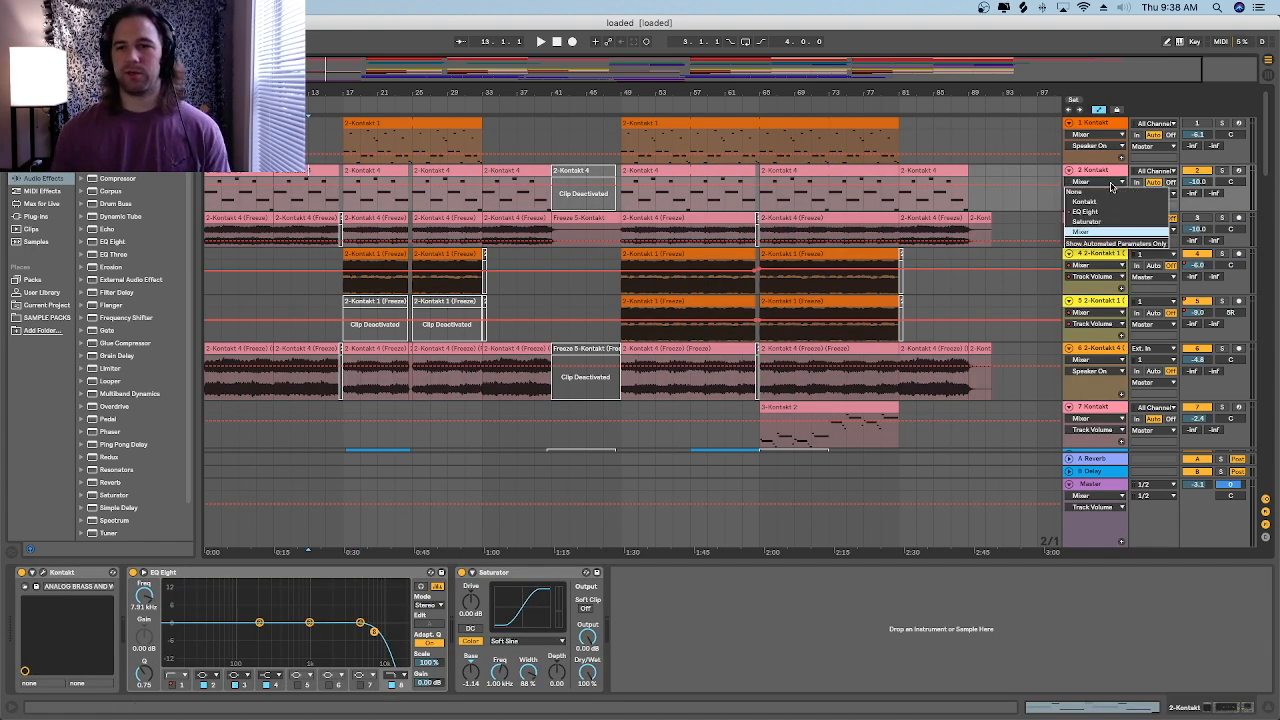
{"action": "left_click", "coordinate": [1100, 211]}
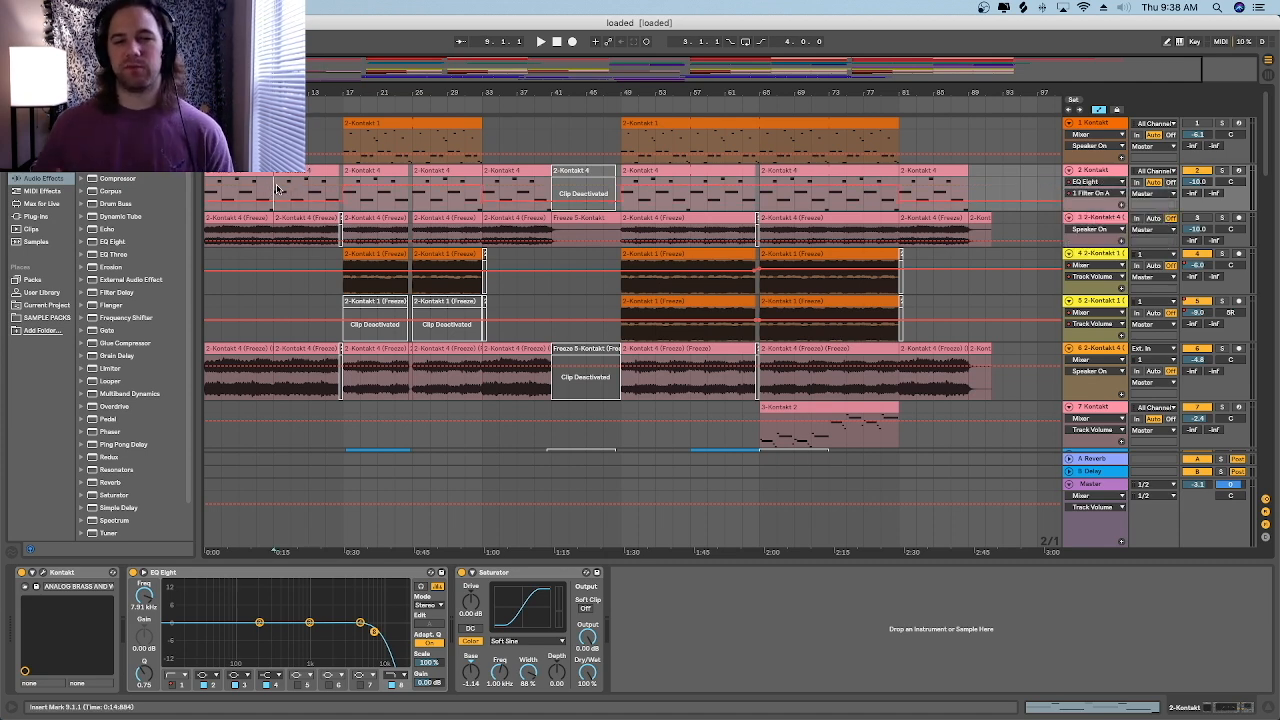
Step: Audition the EQ Eight filter automation from bar 9 and place the insert marker at bar 17
{"action": "key", "text": "space"}
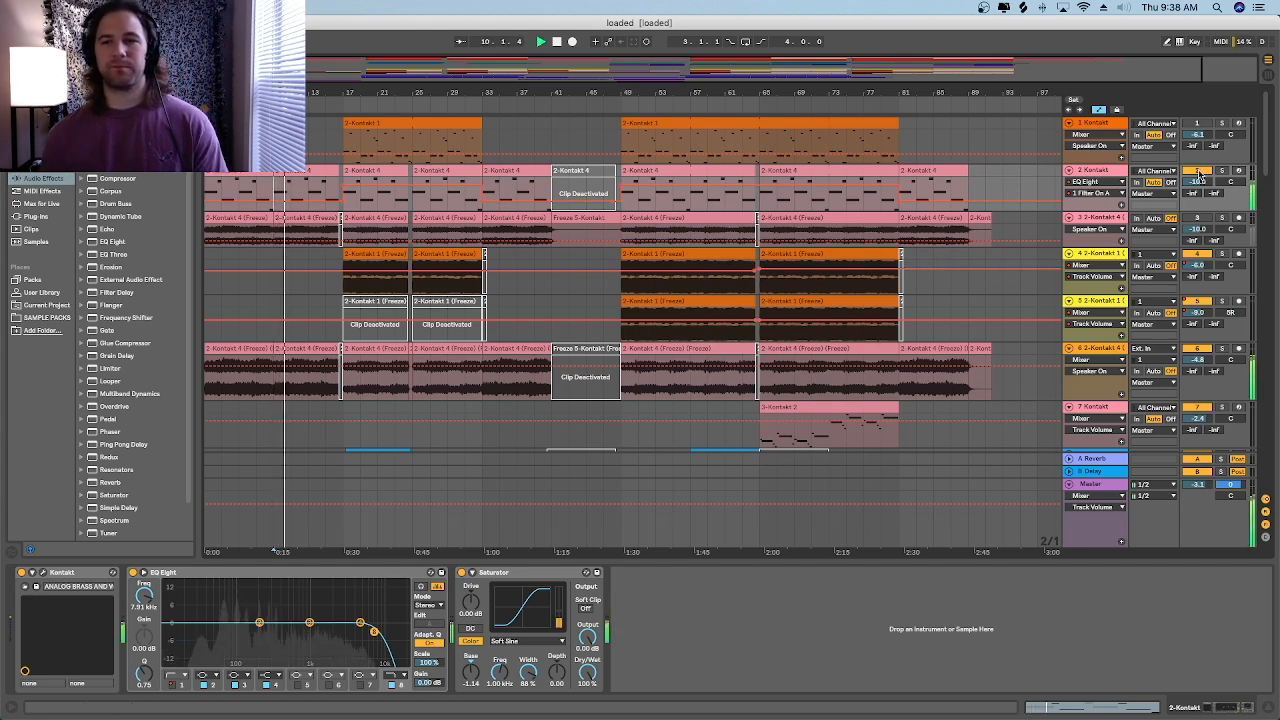
{"action": "key", "text": "space"}
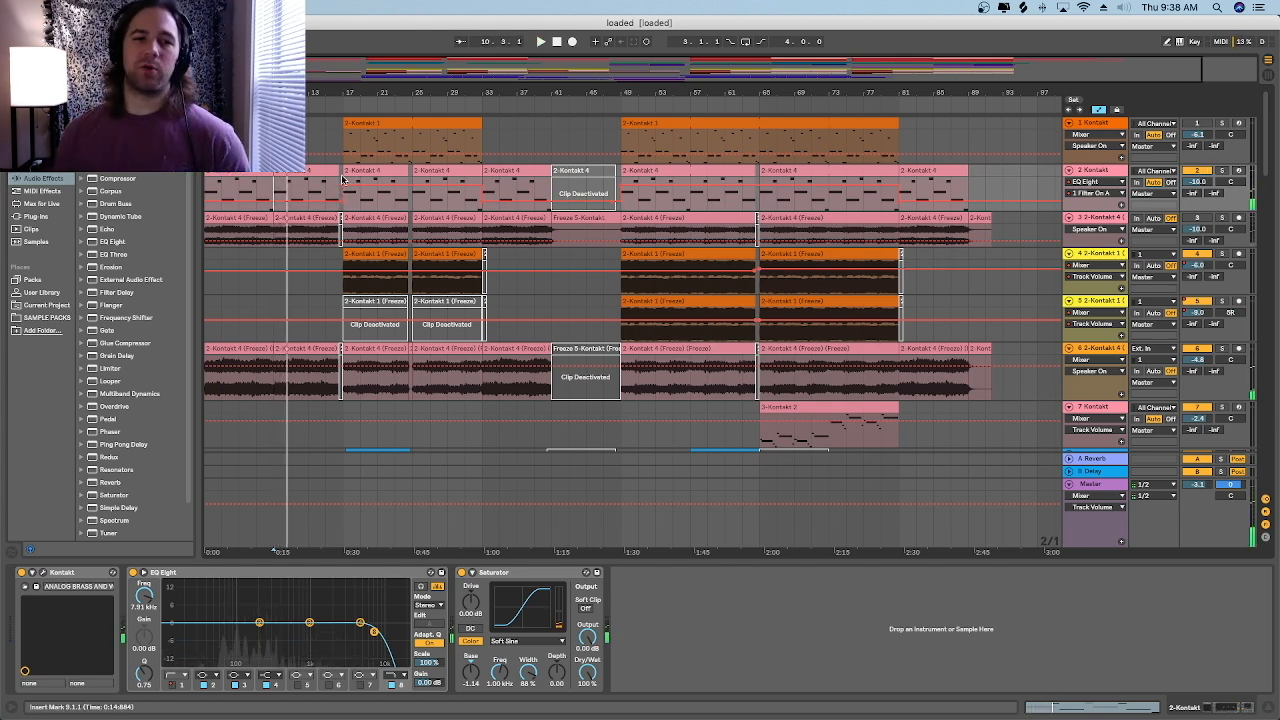
{"action": "left_click", "coordinate": [345, 180]}
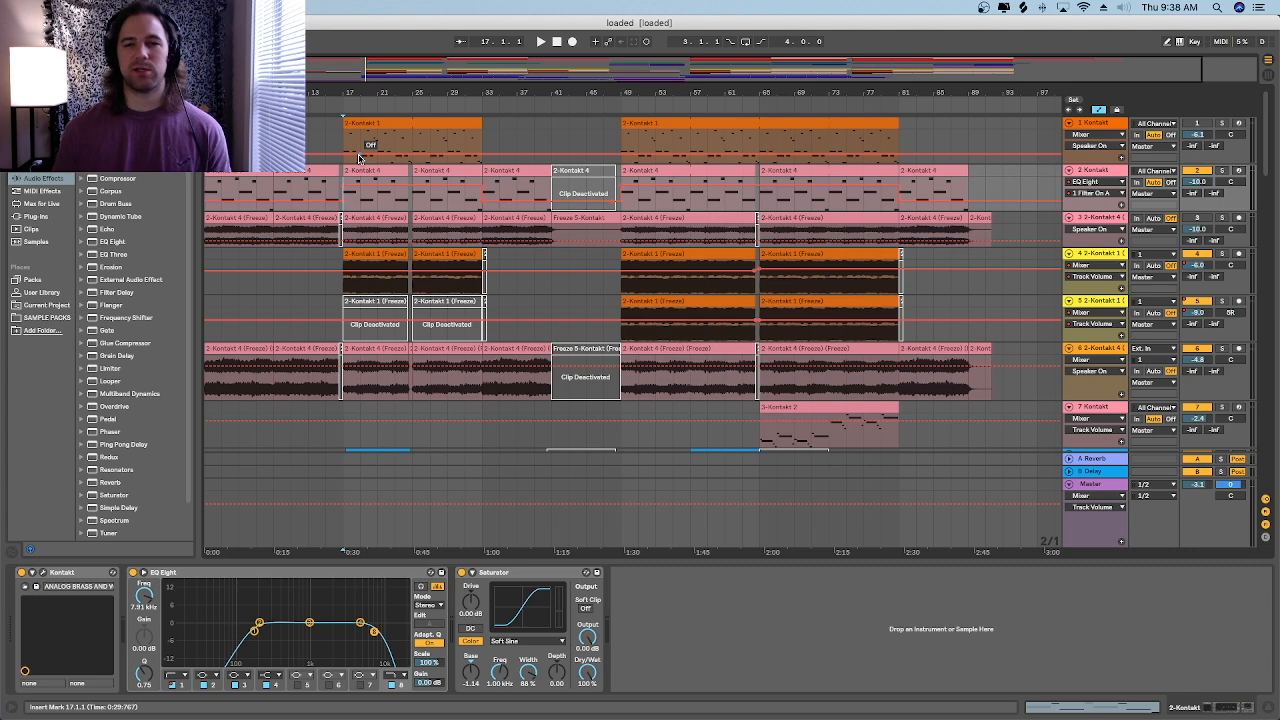
Step: Solo track 1 and play its Kontakt clip from bar 17
{"action": "left_click", "coordinate": [365, 124]}
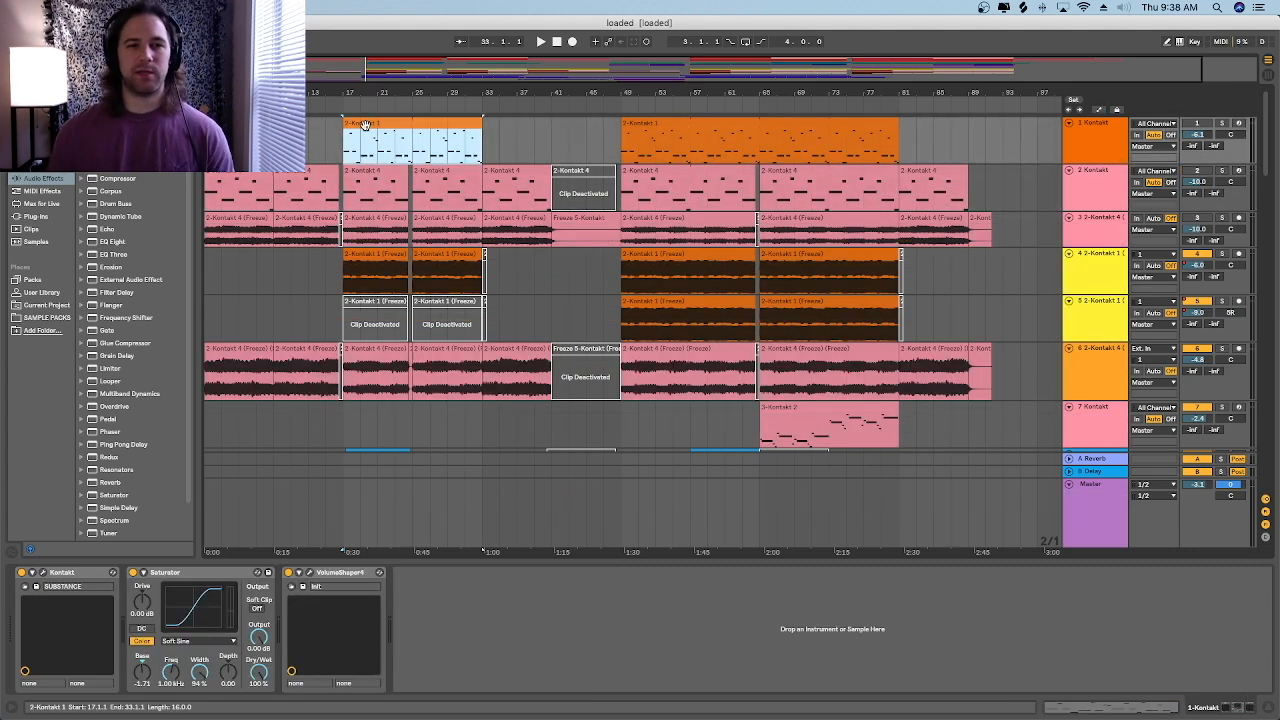
{"action": "left_click", "coordinate": [1223, 122]}
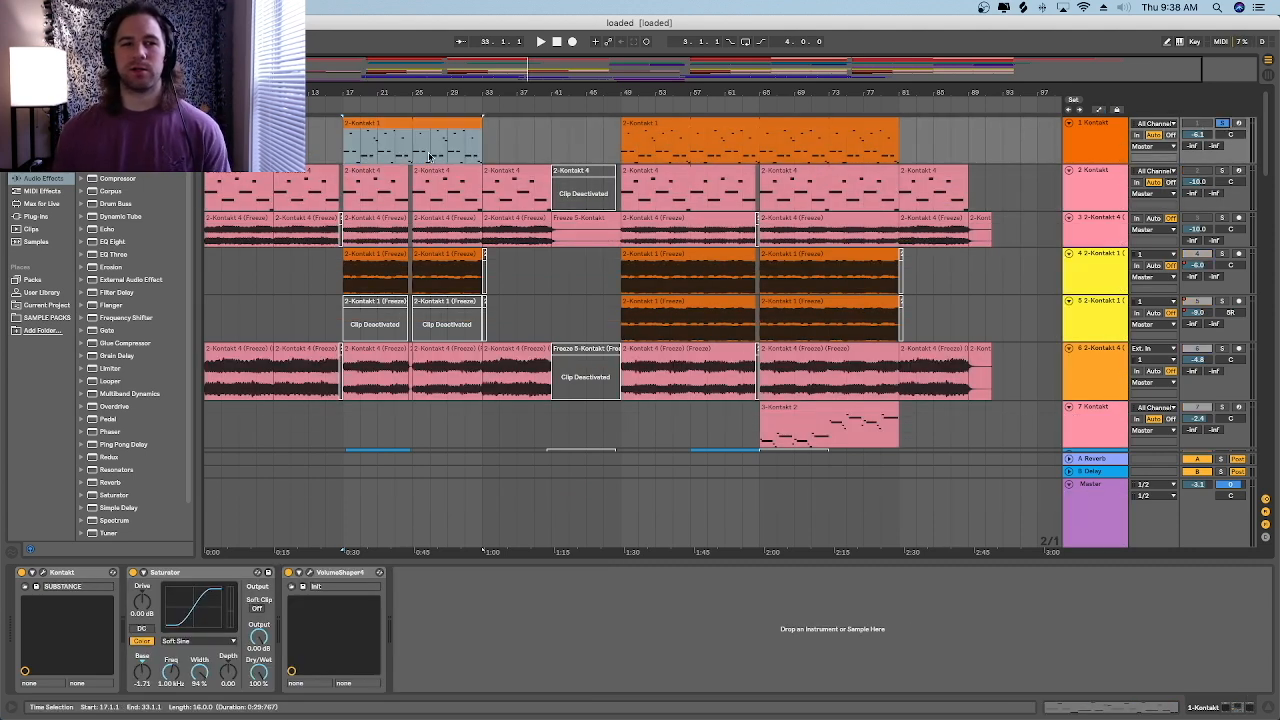
{"action": "key", "text": "space"}
{"action": "left_click", "coordinate": [1124, 132]}
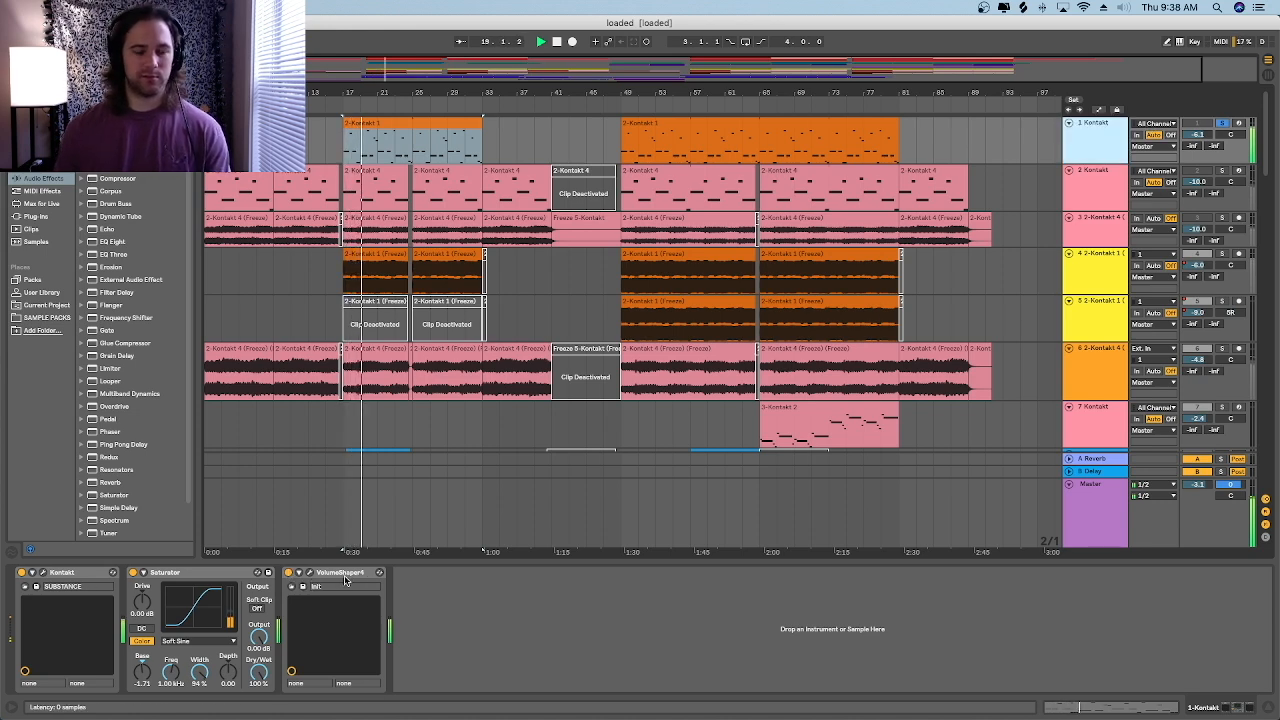
Step: Show track 1's VolumeShaper 4 curve, and the main and edit pages of its Kontakt SUBSTANCE instrument
{"action": "left_click", "coordinate": [309, 573]}
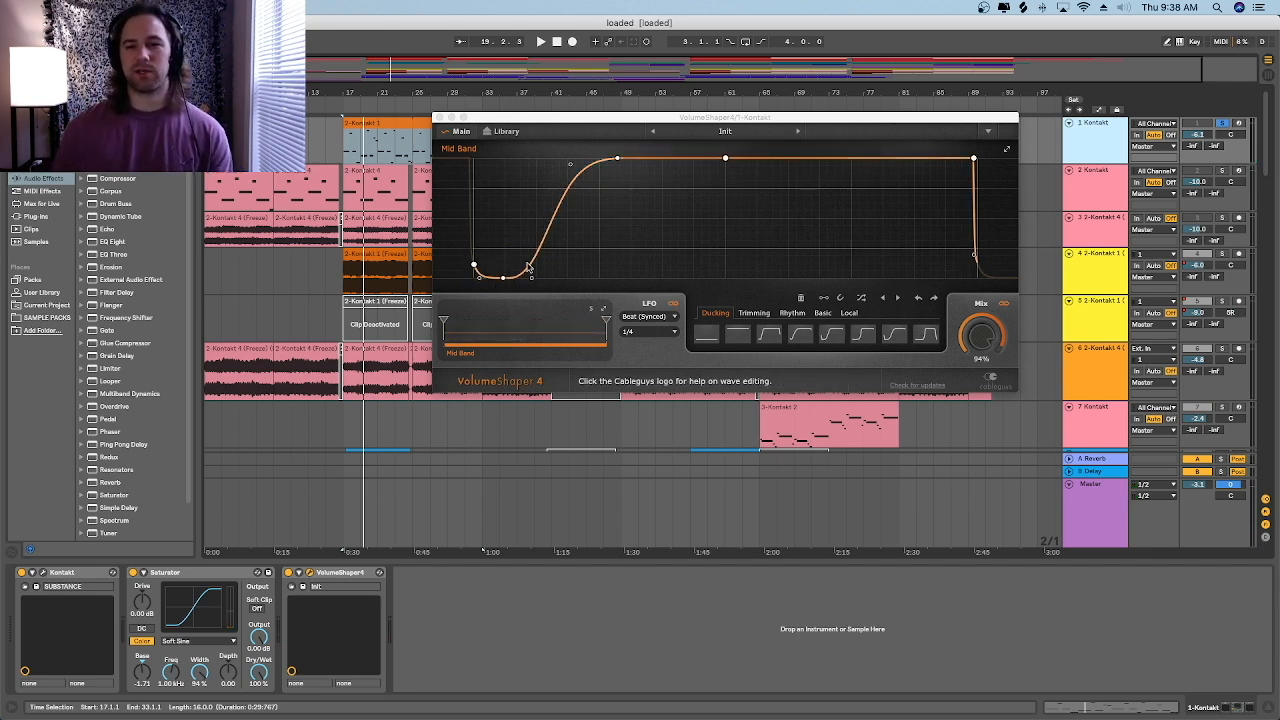
{"action": "left_click", "coordinate": [438, 118]}
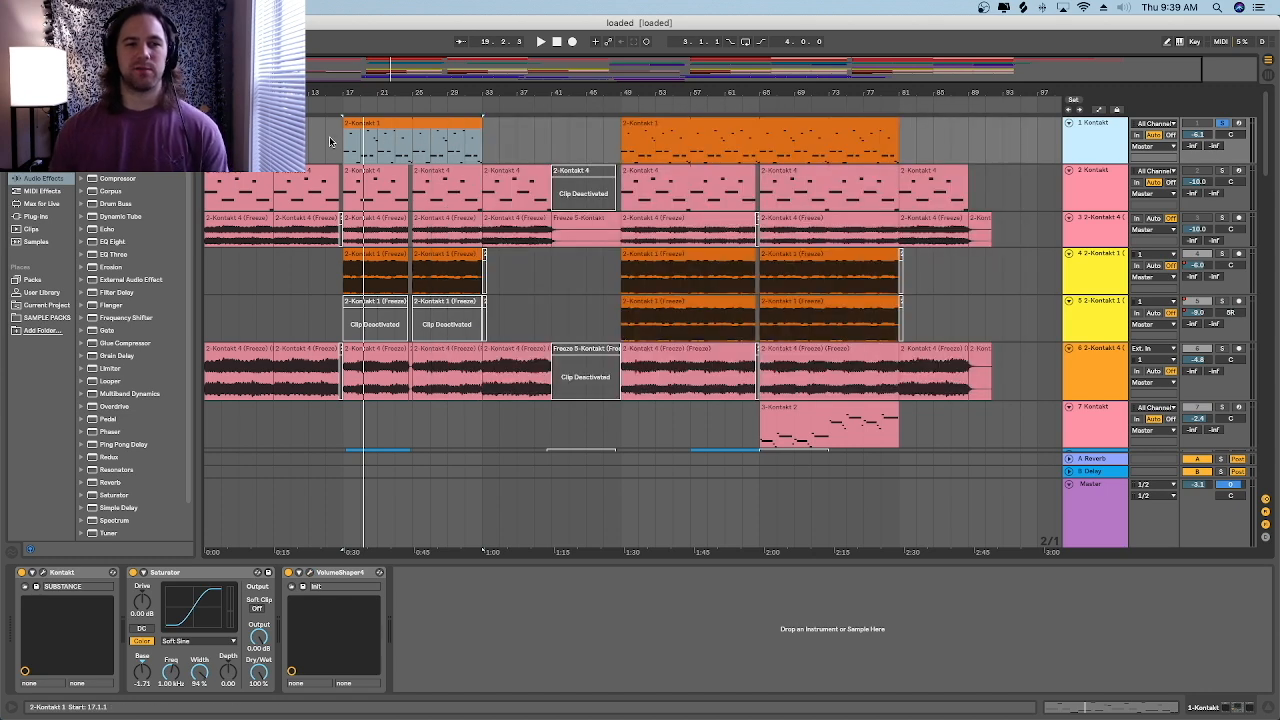
{"action": "left_click", "coordinate": [36, 586]}
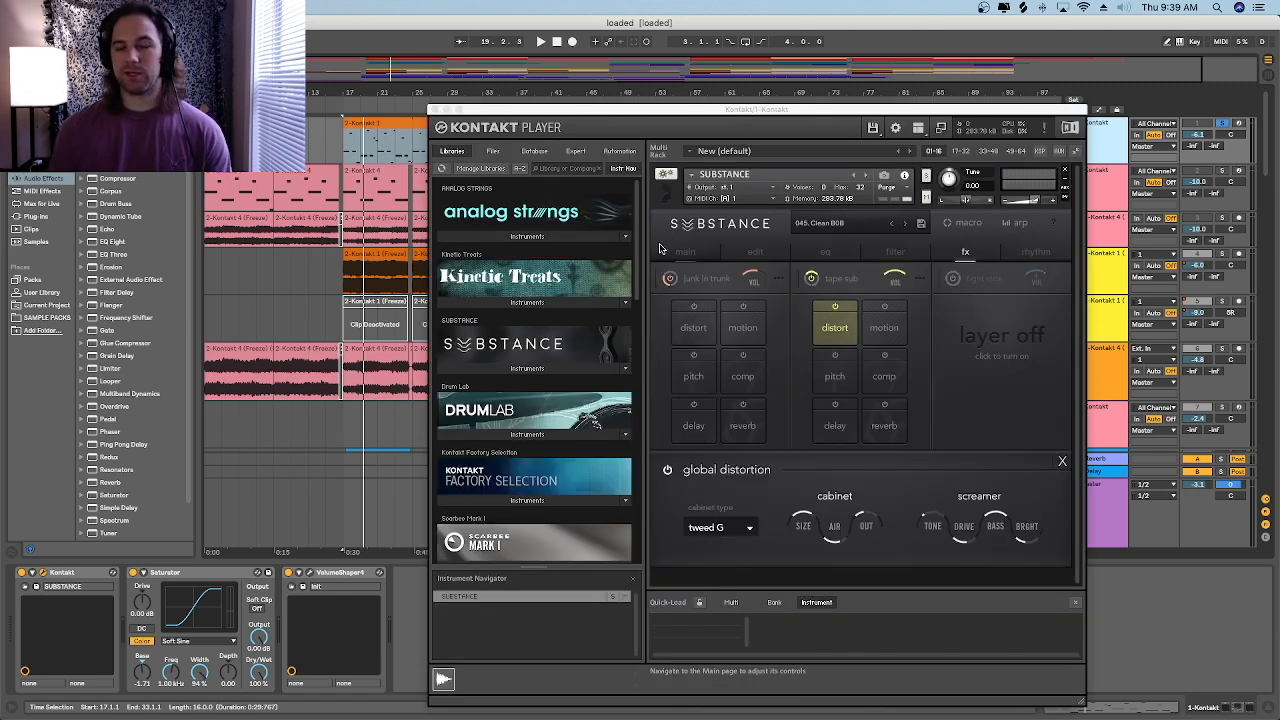
{"action": "left_click", "coordinate": [700, 256]}
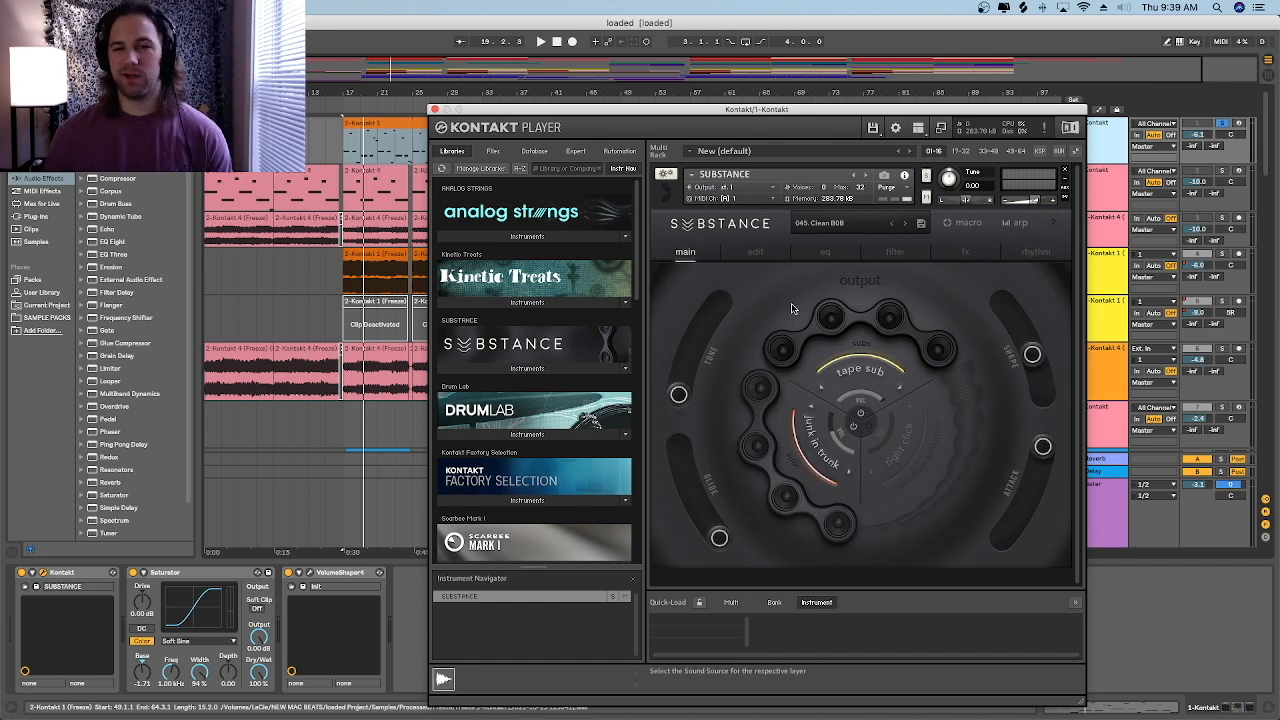
{"action": "left_click", "coordinate": [757, 254]}
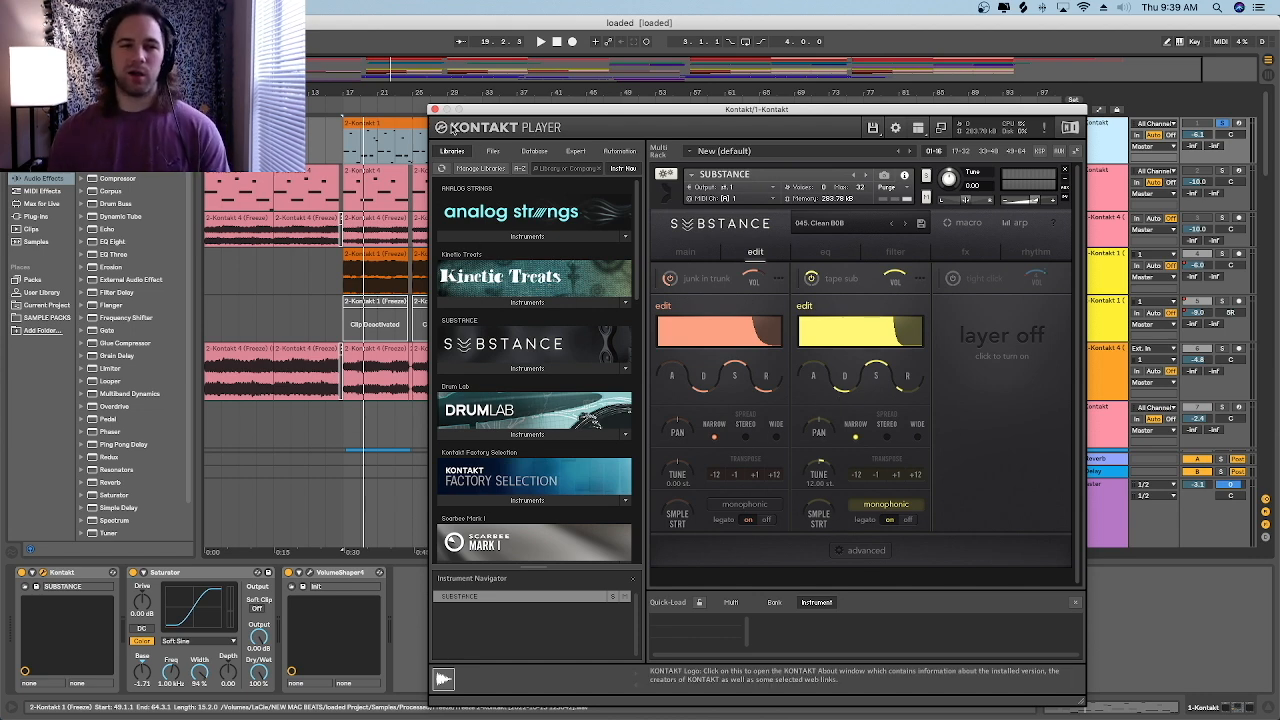
{"action": "left_click", "coordinate": [435, 110]}
Step: Play from bar 17 with track 6 soloed alongside track 1
{"action": "key", "text": "space"}
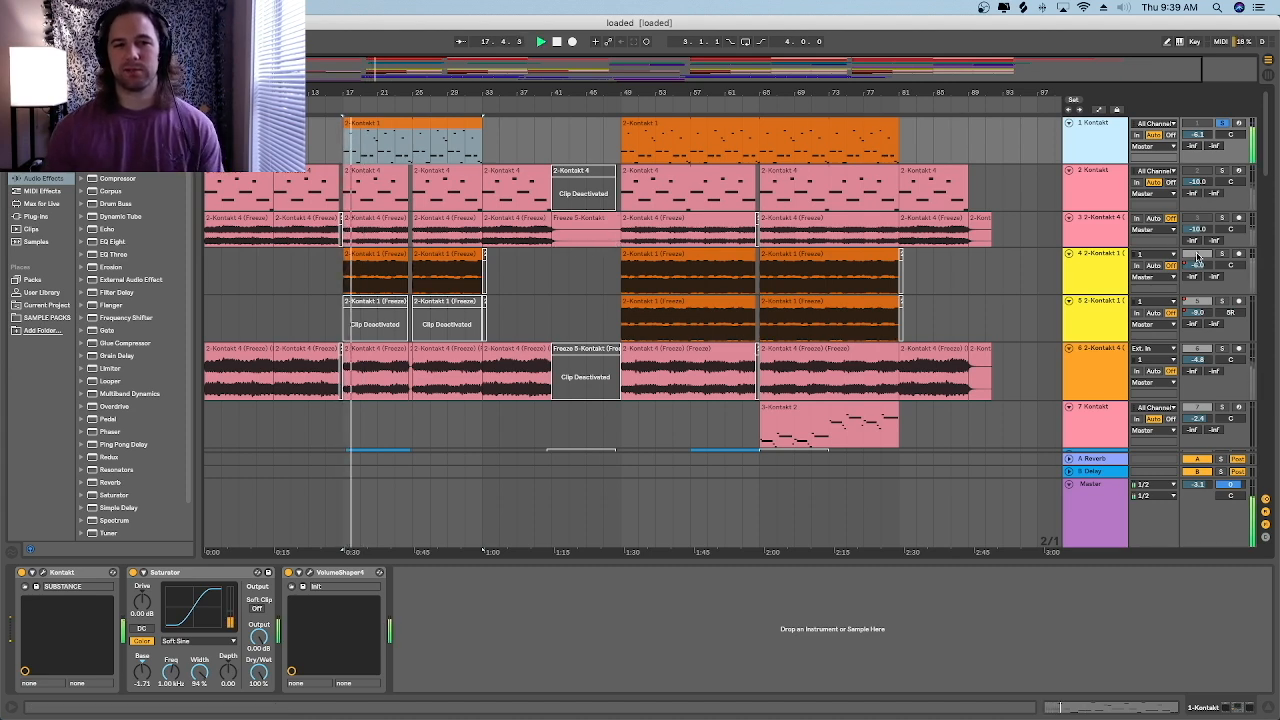
{"action": "left_click", "coordinate": [1222, 349], "text": "super"}
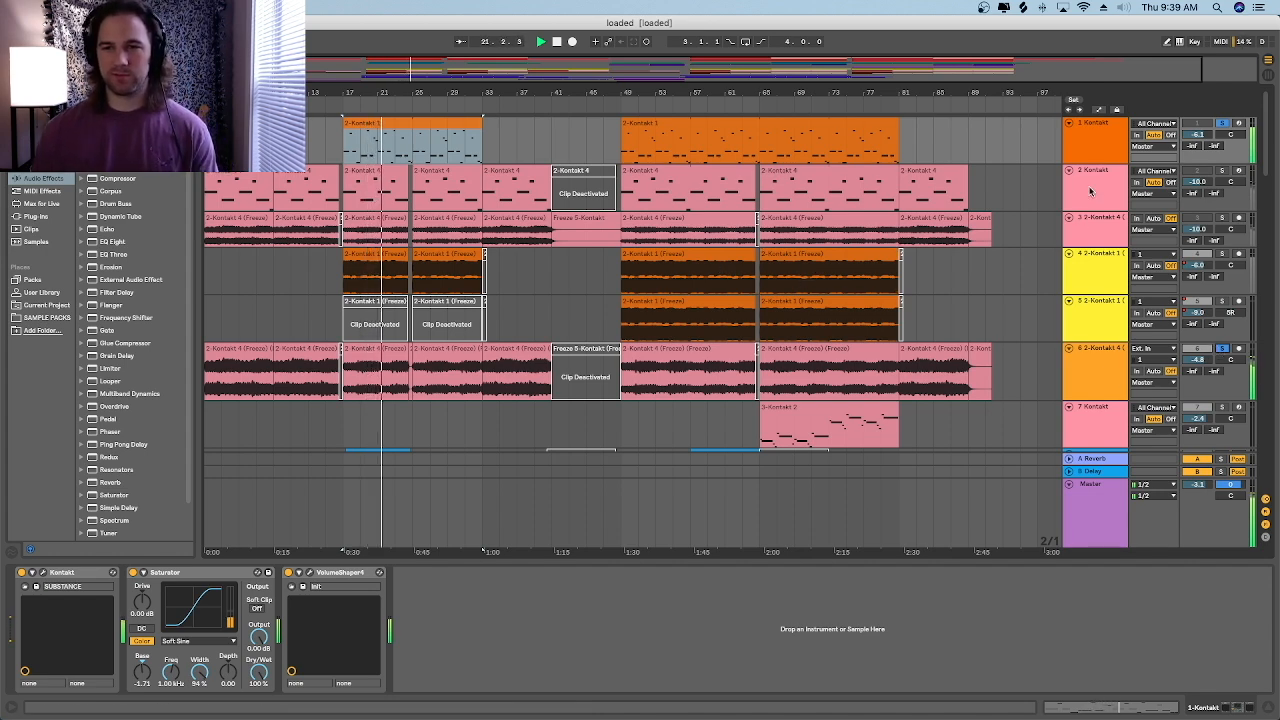
{"action": "left_click", "coordinate": [1098, 144]}
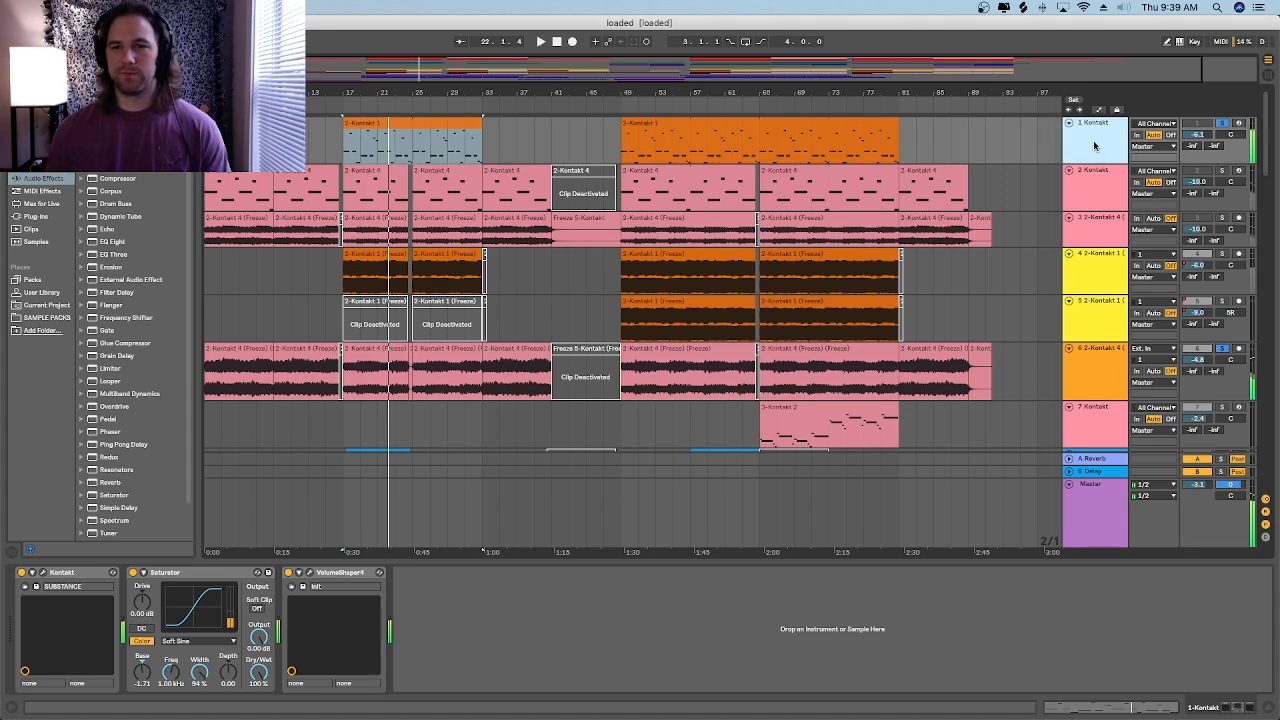
{"action": "left_click", "coordinate": [1114, 187]}
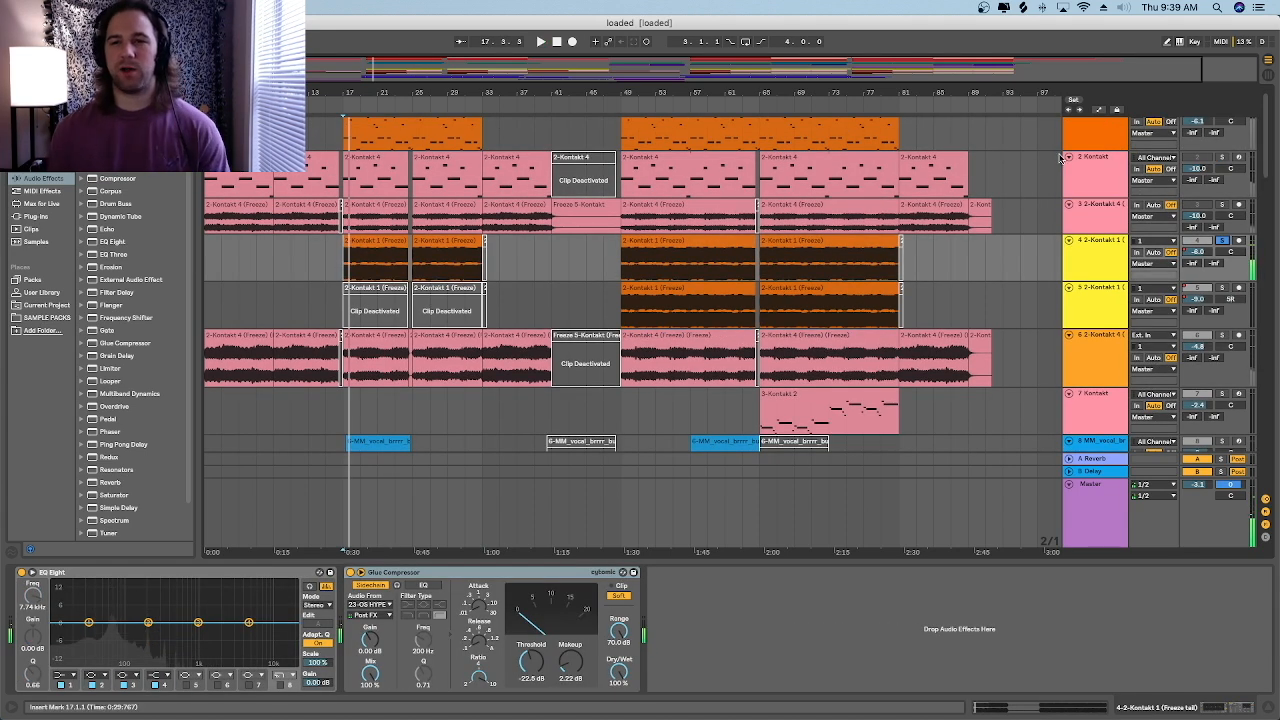
Step: Audition track 4 in solo from bar 17 and the track 10 synth loop in solo from bar 21
{"action": "key", "text": "space"}
{"action": "scroll", "coordinate": [1074, 153], "scroll_direction": "up", "scroll_amount": 2}
{"action": "left_click", "coordinate": [1075, 153]}
{"action": "left_click", "coordinate": [1091, 266]}
{"action": "left_click", "coordinate": [343, 270]}
{"action": "scroll", "coordinate": [343, 270], "scroll_direction": "right", "scroll_amount": 1}
{"action": "left_click_drag", "start_coordinate": [317, 270], "coordinate": [334, 270]}
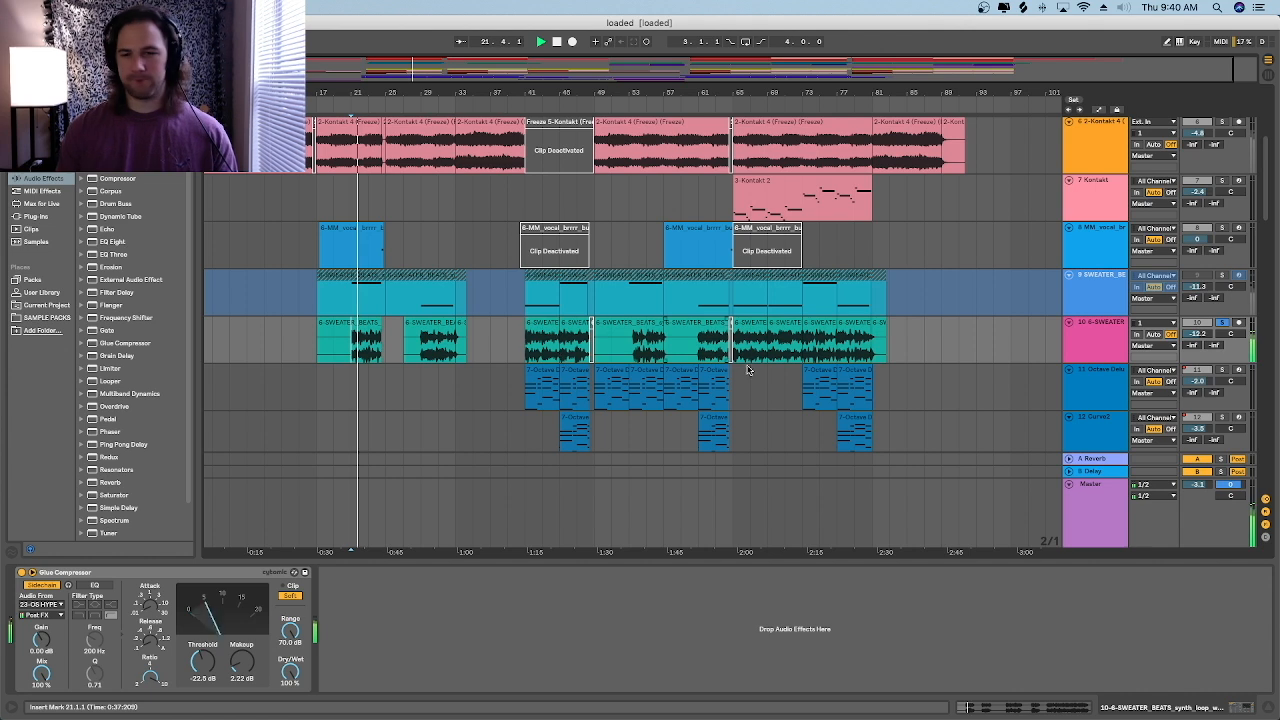
Step: Unfreeze track 9, the SWEATER_BEATS synth loop, and show its Portal effect
{"action": "left_click", "coordinate": [1100, 355]}
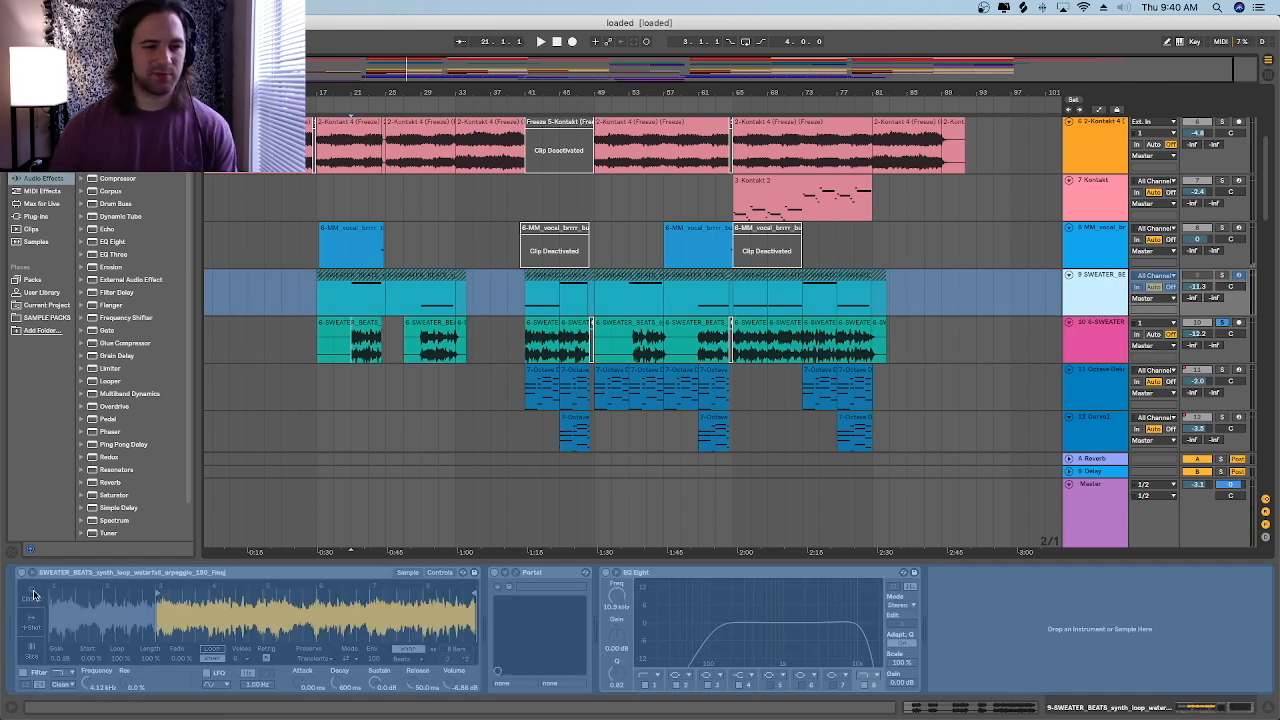
{"action": "right_click", "coordinate": [1100, 282]}
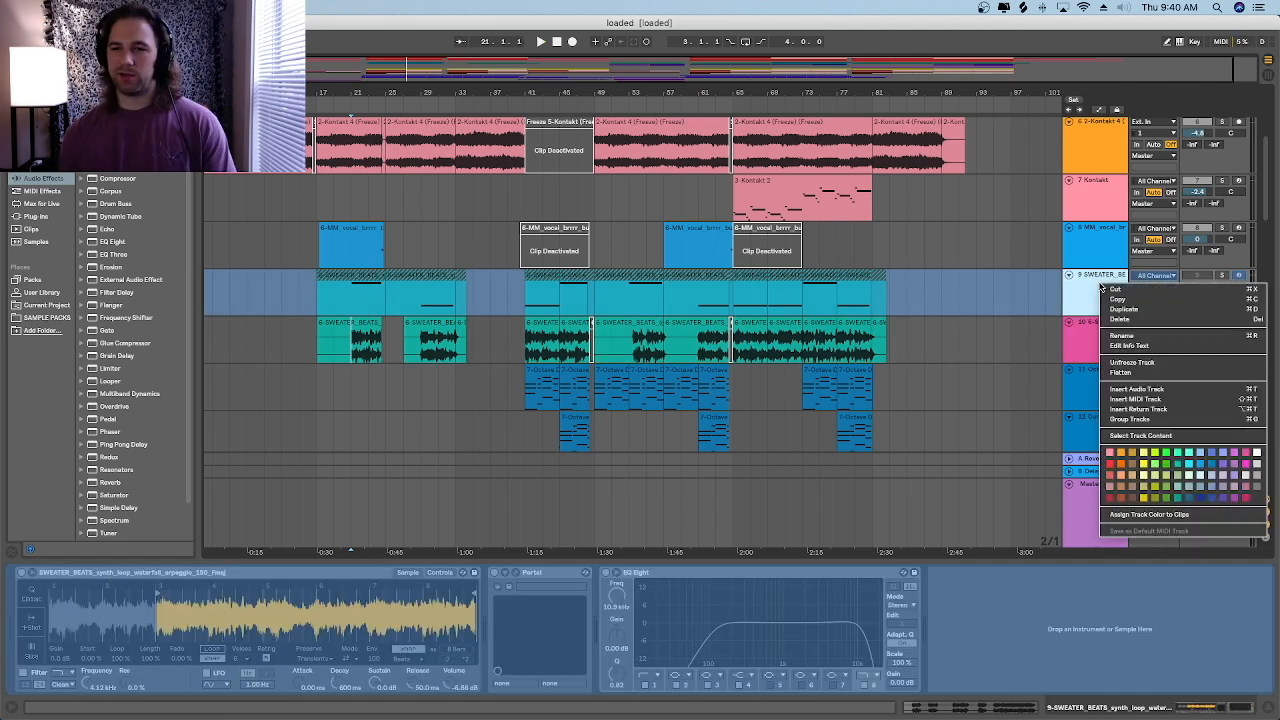
{"action": "left_click", "coordinate": [1144, 364]}
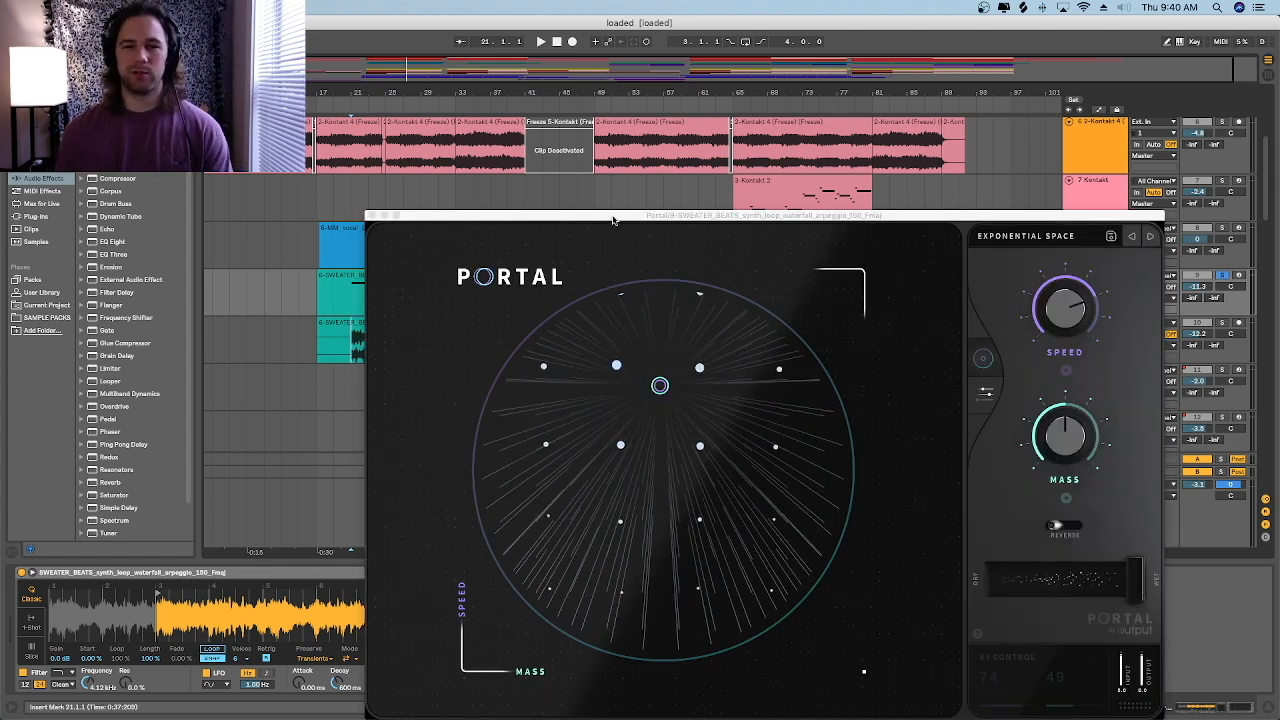
{"action": "left_click_drag", "start_coordinate": [613, 218], "coordinate": [613, 91]}
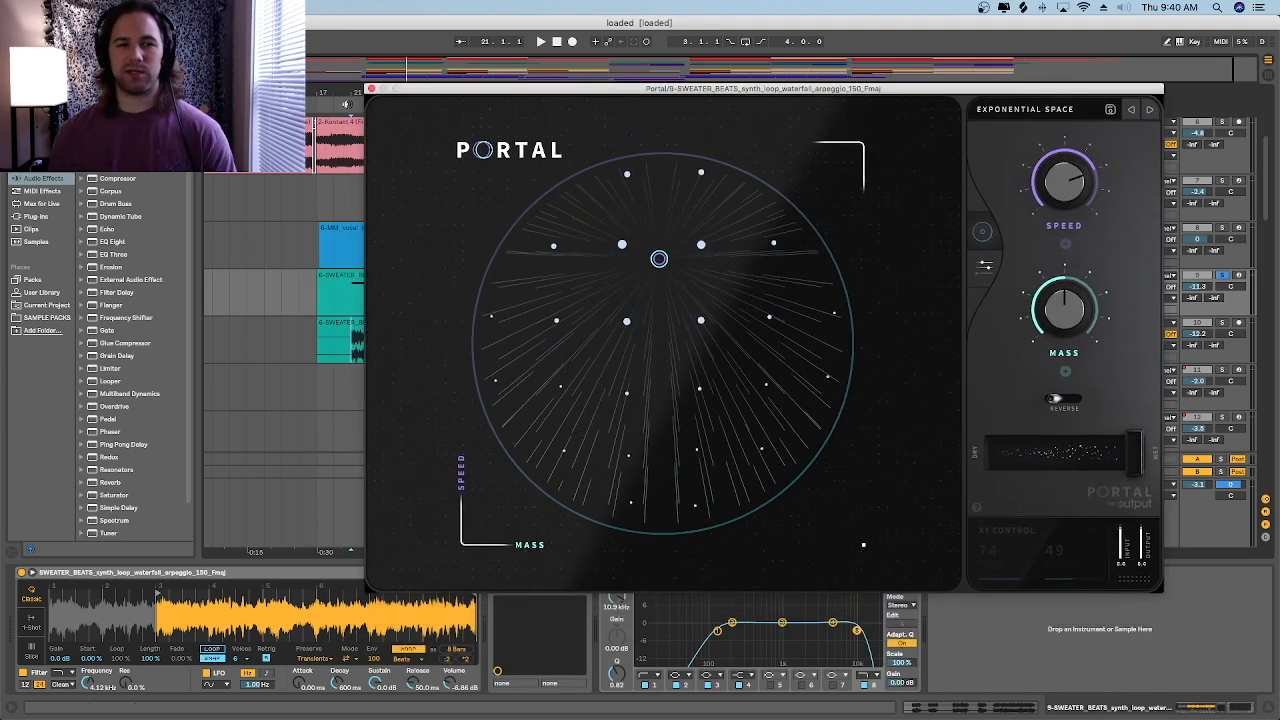
{"action": "left_click", "coordinate": [371, 88]}
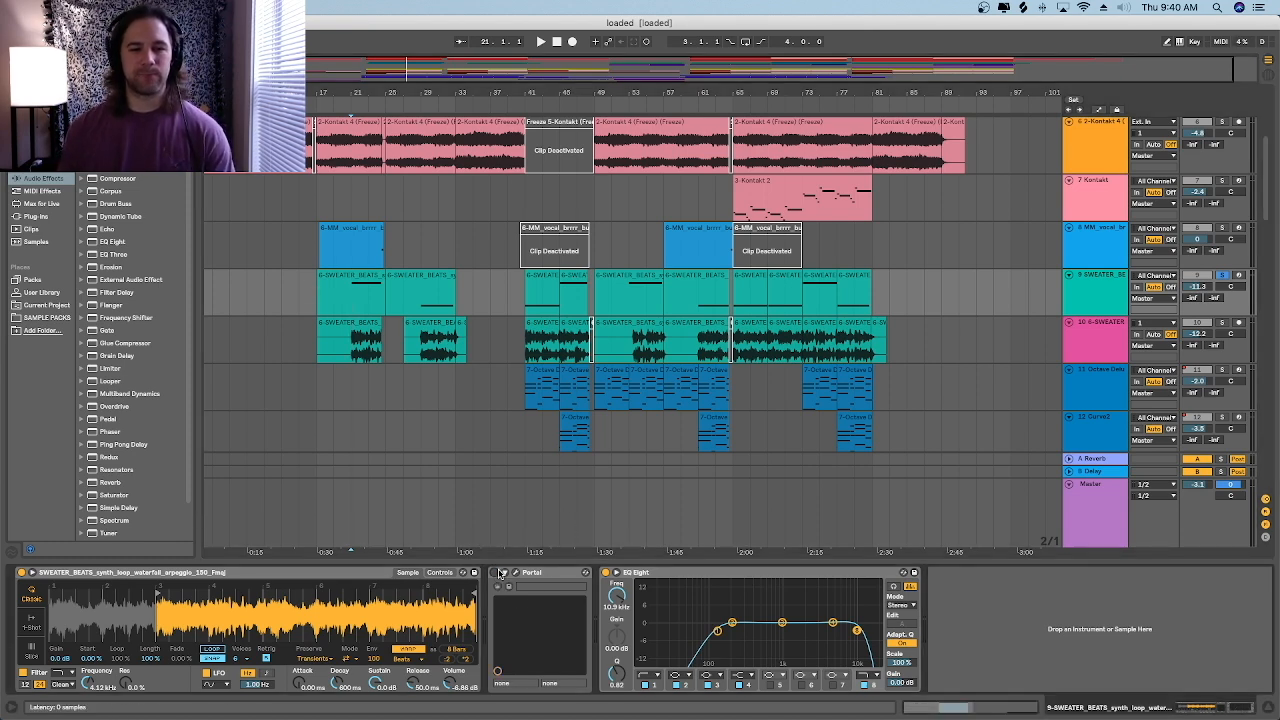
Step: Audition soloed track 9 from bar 21 with Portal bypassed and with Portal switched on
{"action": "key", "text": "space"}
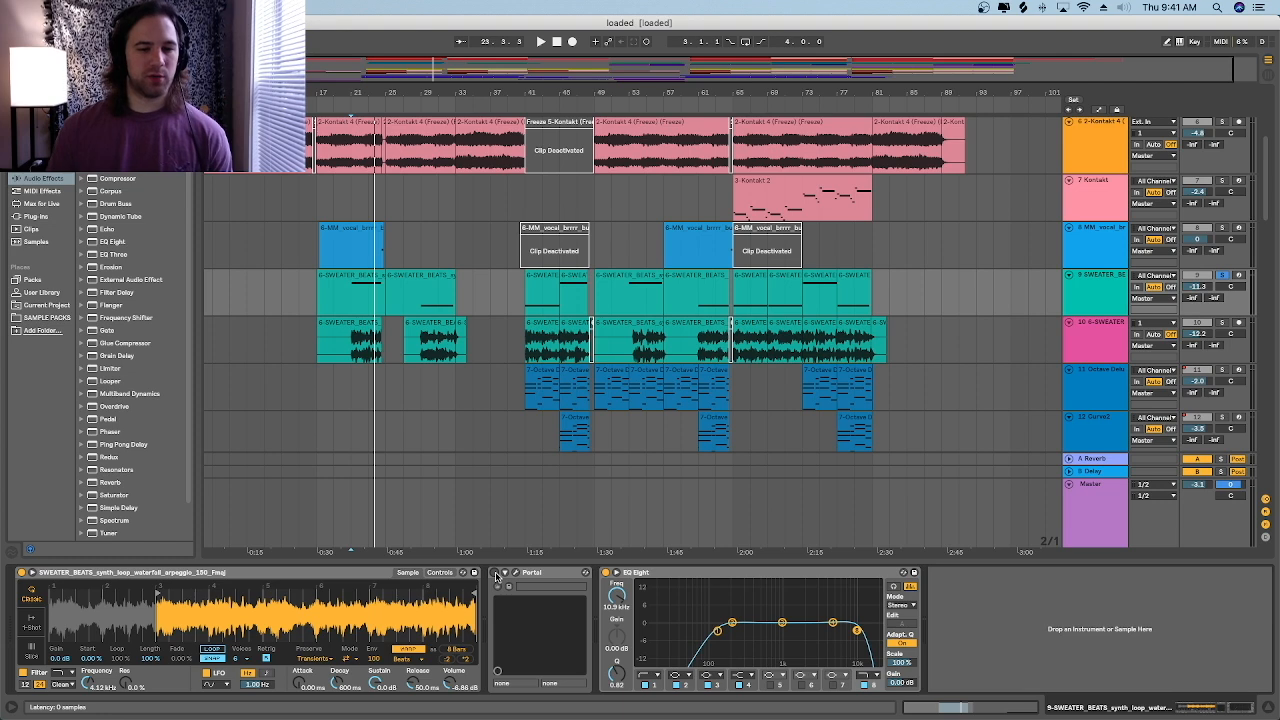
{"action": "key", "text": "space"}
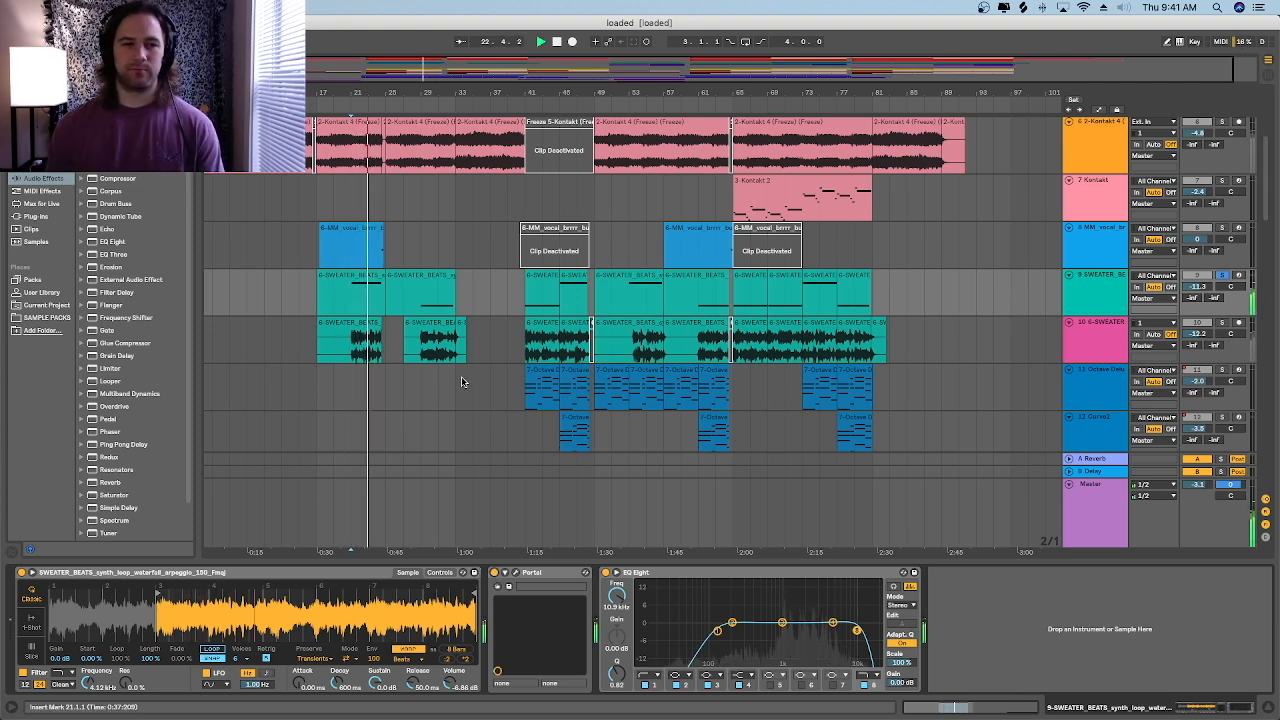
{"action": "key", "text": "space"}
Step: Audition the second part of soloed track 9 from bar 29
{"action": "left_click", "coordinate": [418, 289]}
{"action": "left_click", "coordinate": [420, 299]}
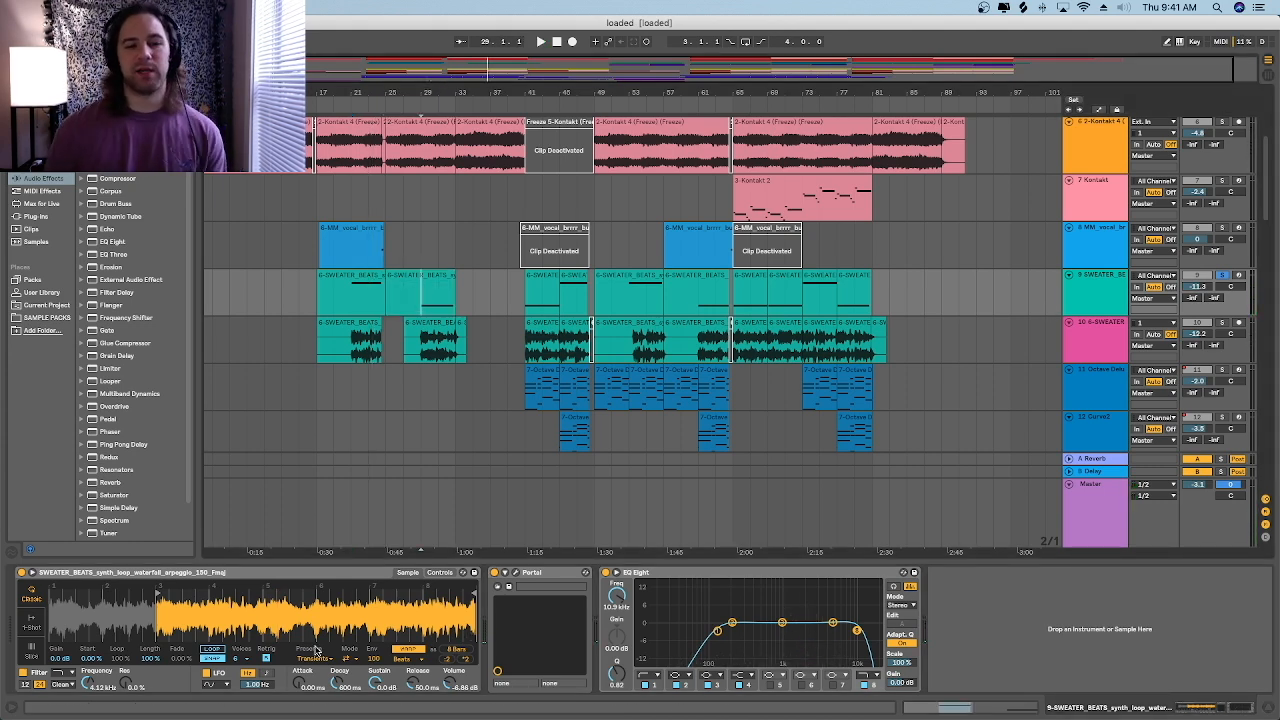
{"action": "key", "text": "space"}
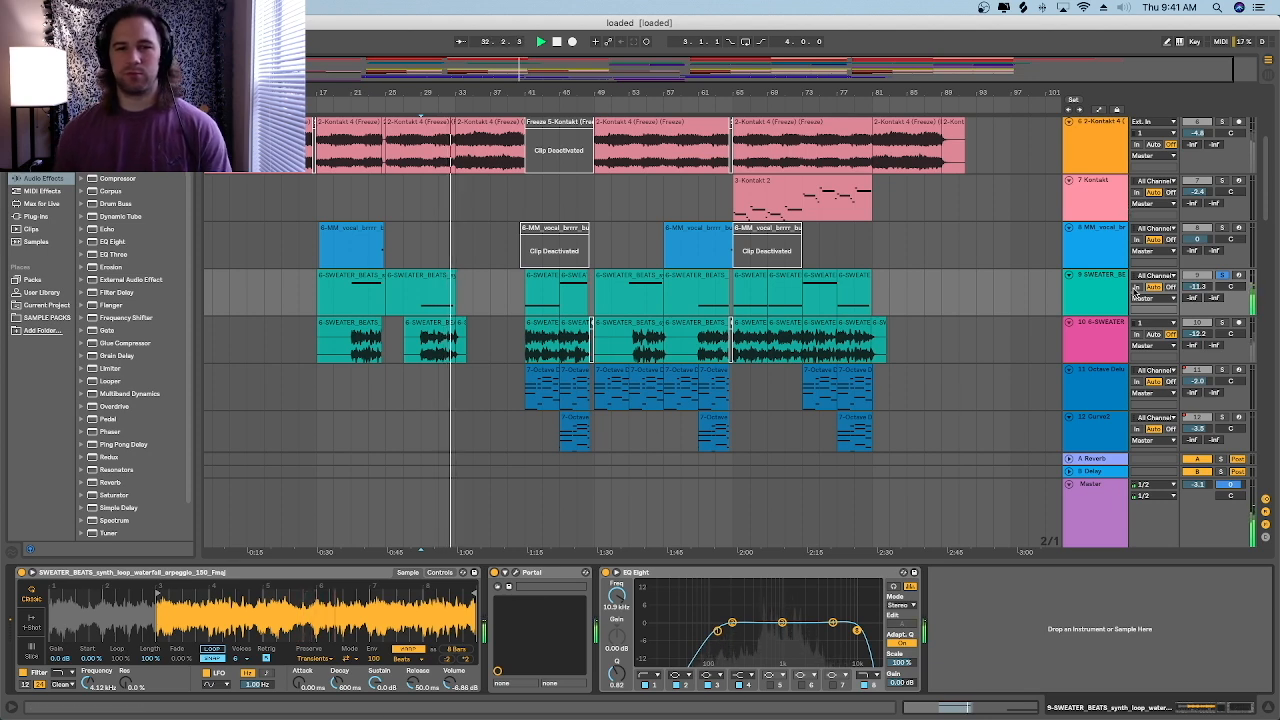
{"action": "key", "text": "space"}
Step: Unsolo track 9 and place the insert marker at bar 17 on that track
{"action": "left_click", "coordinate": [1221, 276]}
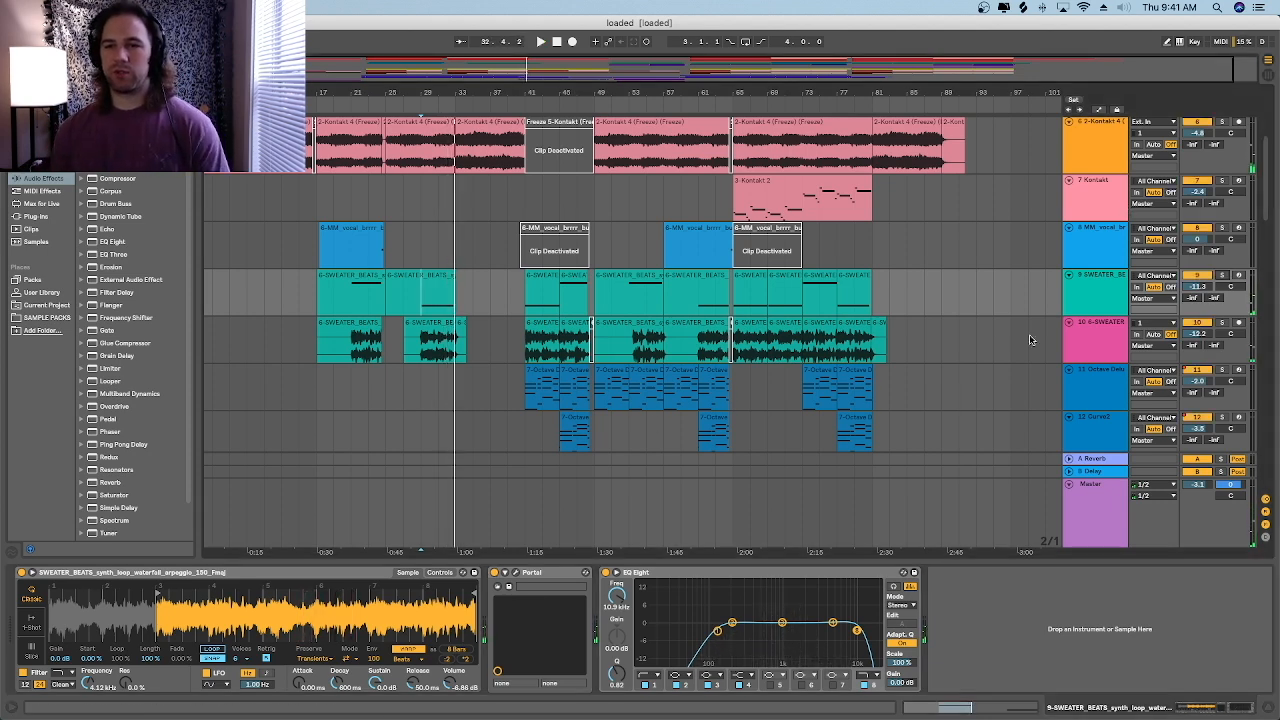
{"action": "left_click", "coordinate": [315, 292]}
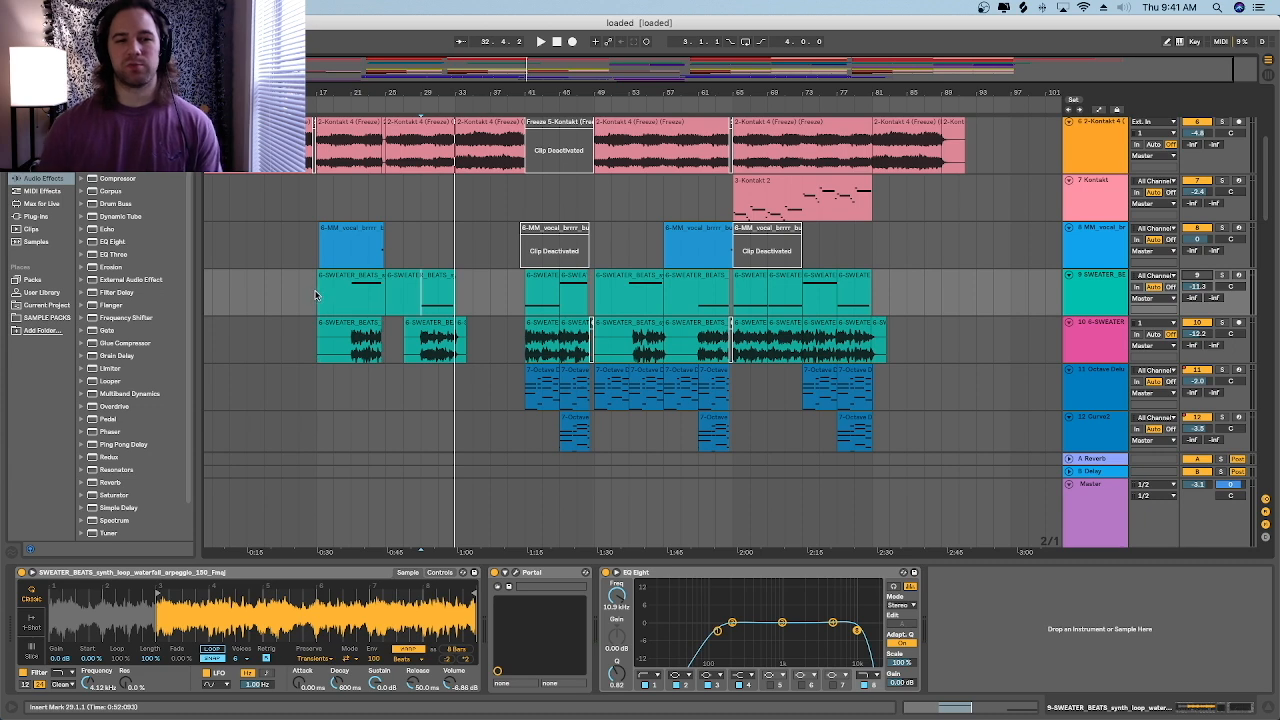
{"action": "scroll", "coordinate": [395, 323], "scroll_direction": "down", "scroll_amount": 2}
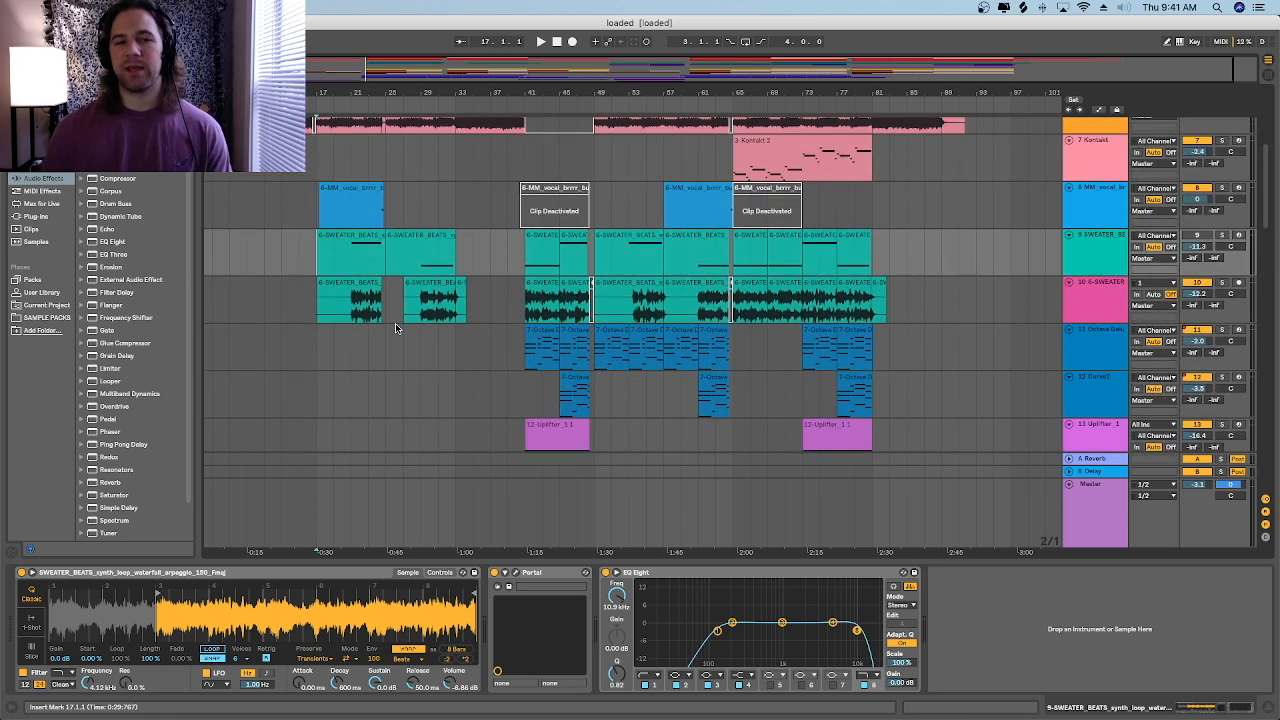
{"action": "scroll", "coordinate": [338, 305], "scroll_direction": "left", "scroll_amount": 1}
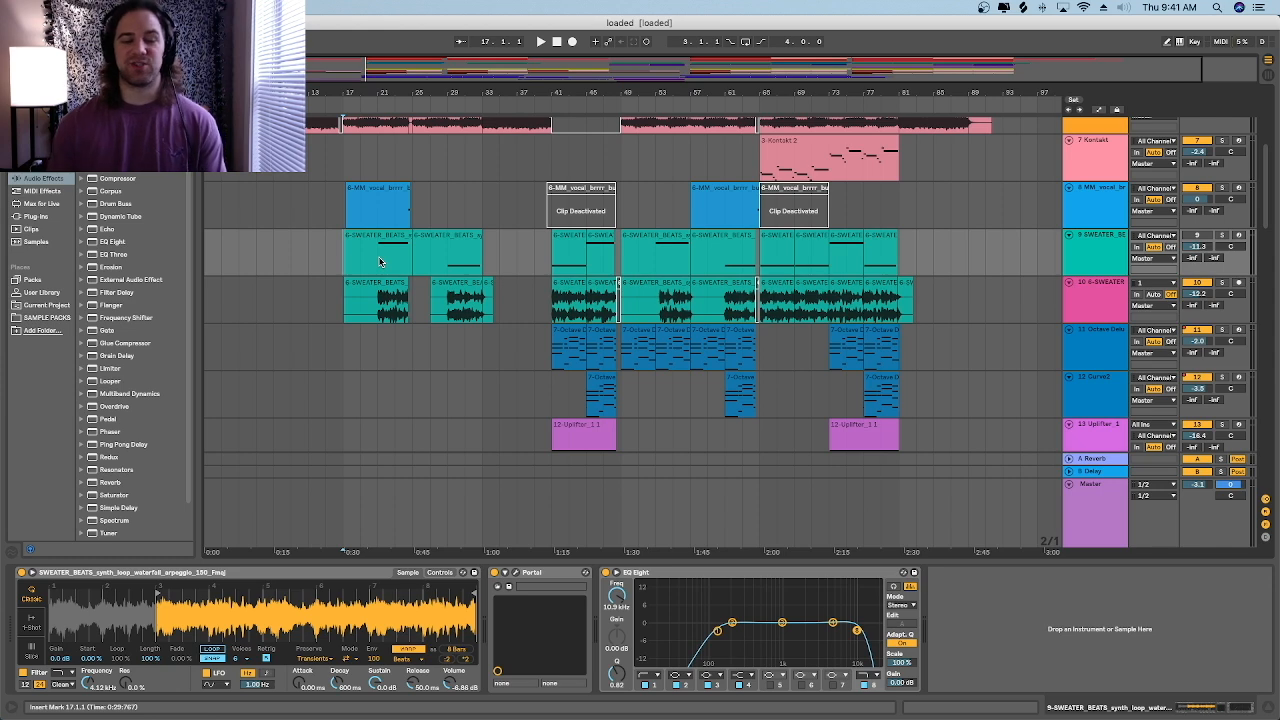
{"action": "scroll", "coordinate": [381, 257], "scroll_direction": "down", "scroll_amount": 2}
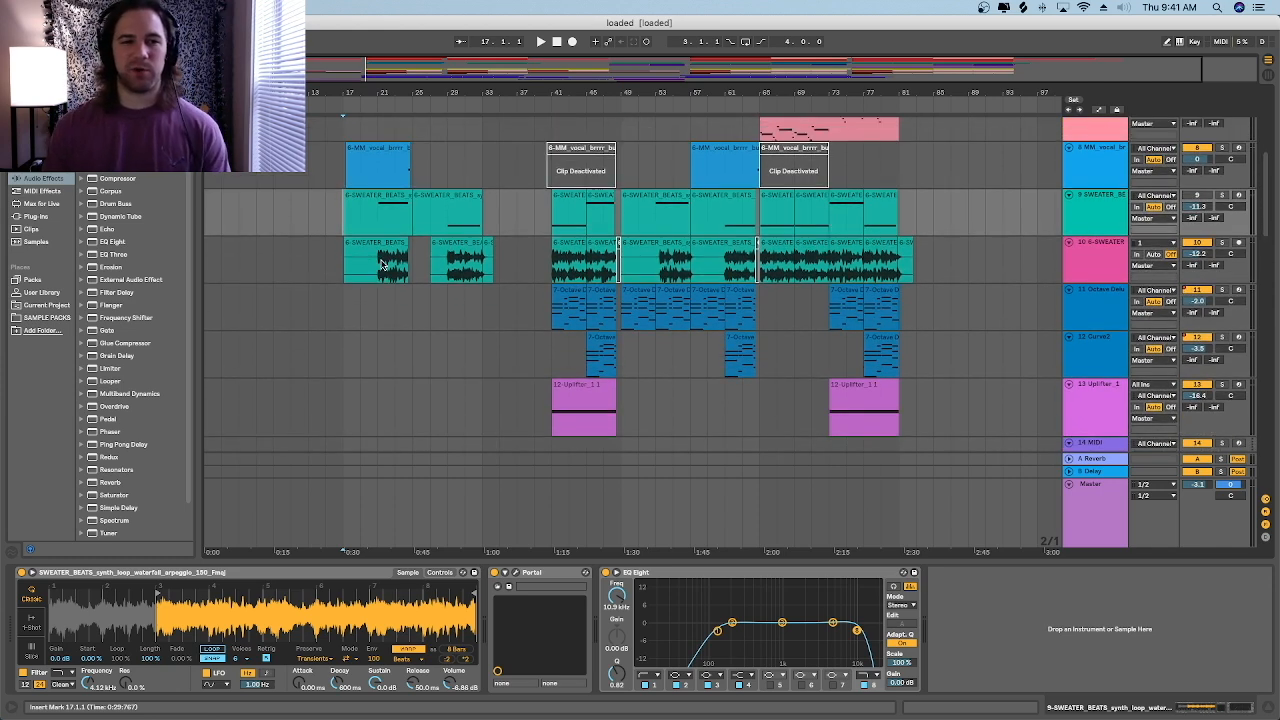
{"action": "scroll", "coordinate": [381, 262], "scroll_direction": "up", "scroll_amount": 1}
{"action": "scroll", "coordinate": [381, 262], "scroll_direction": "up", "scroll_amount": 1}
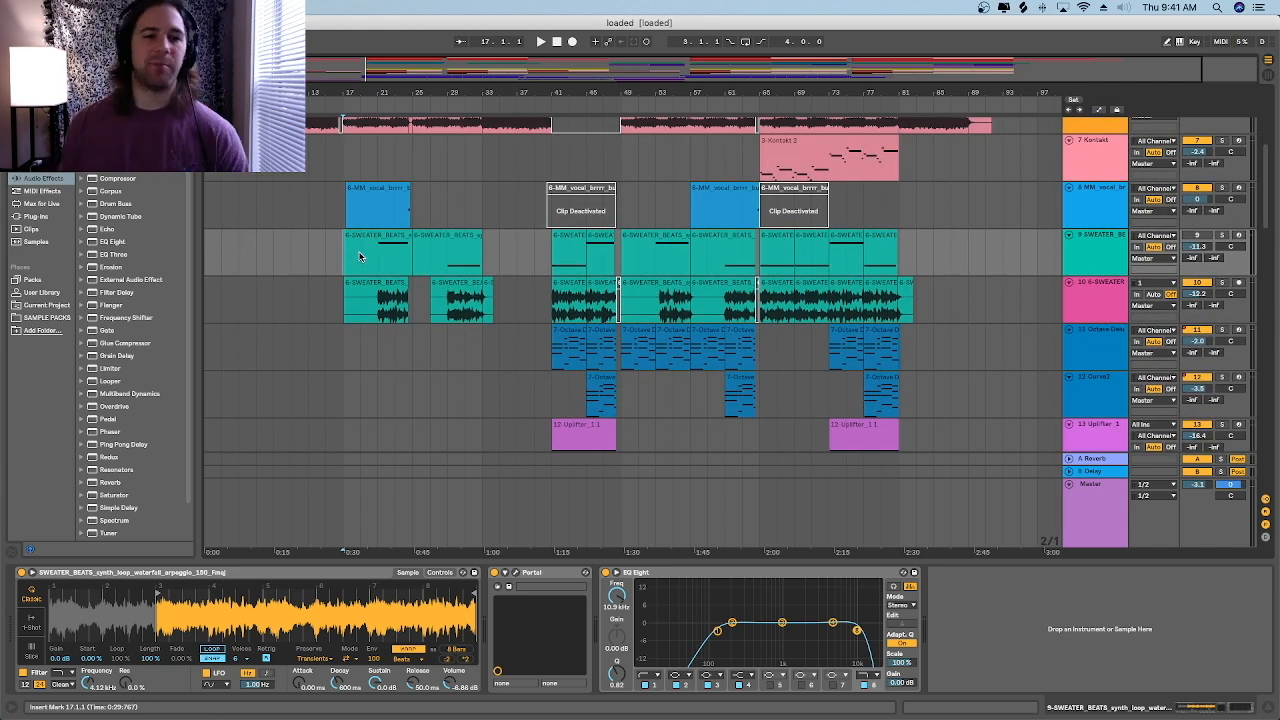
Step: Play all tracks together from bar 21 and show the Glue Compressor on track 10
{"action": "key", "text": "space"}
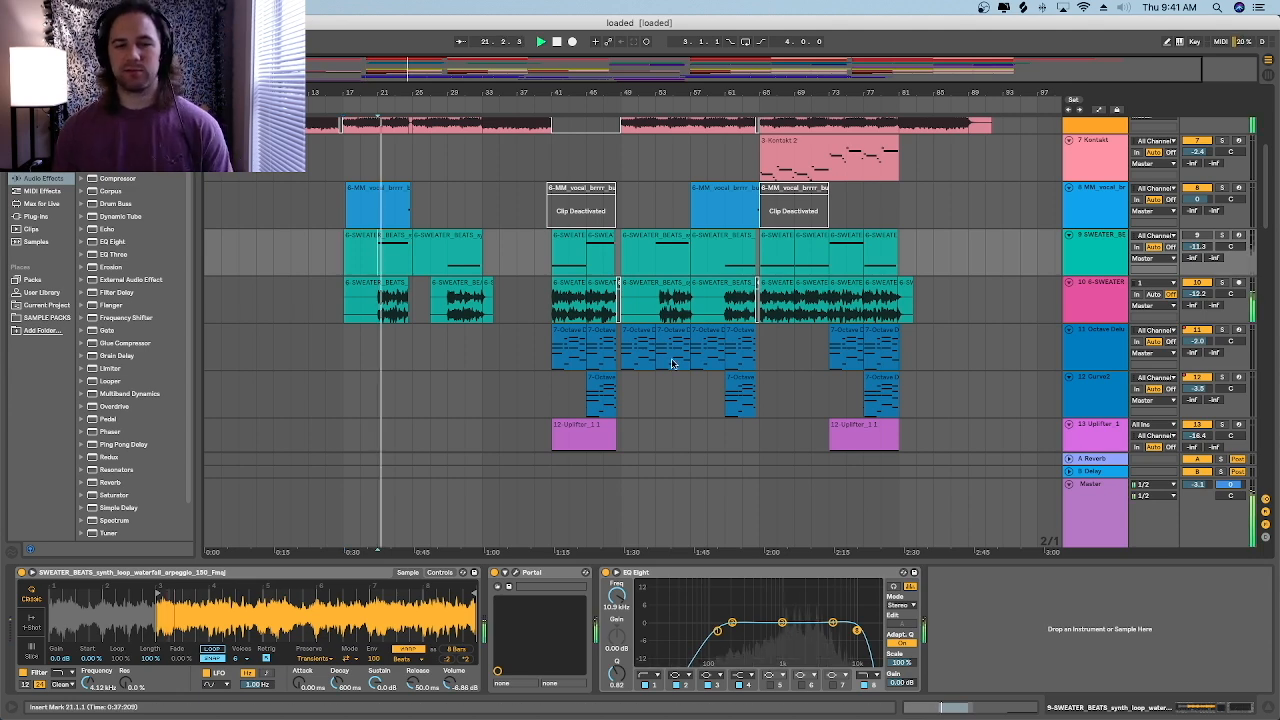
{"action": "scroll", "coordinate": [703, 358], "scroll_direction": "right", "scroll_amount": 1}
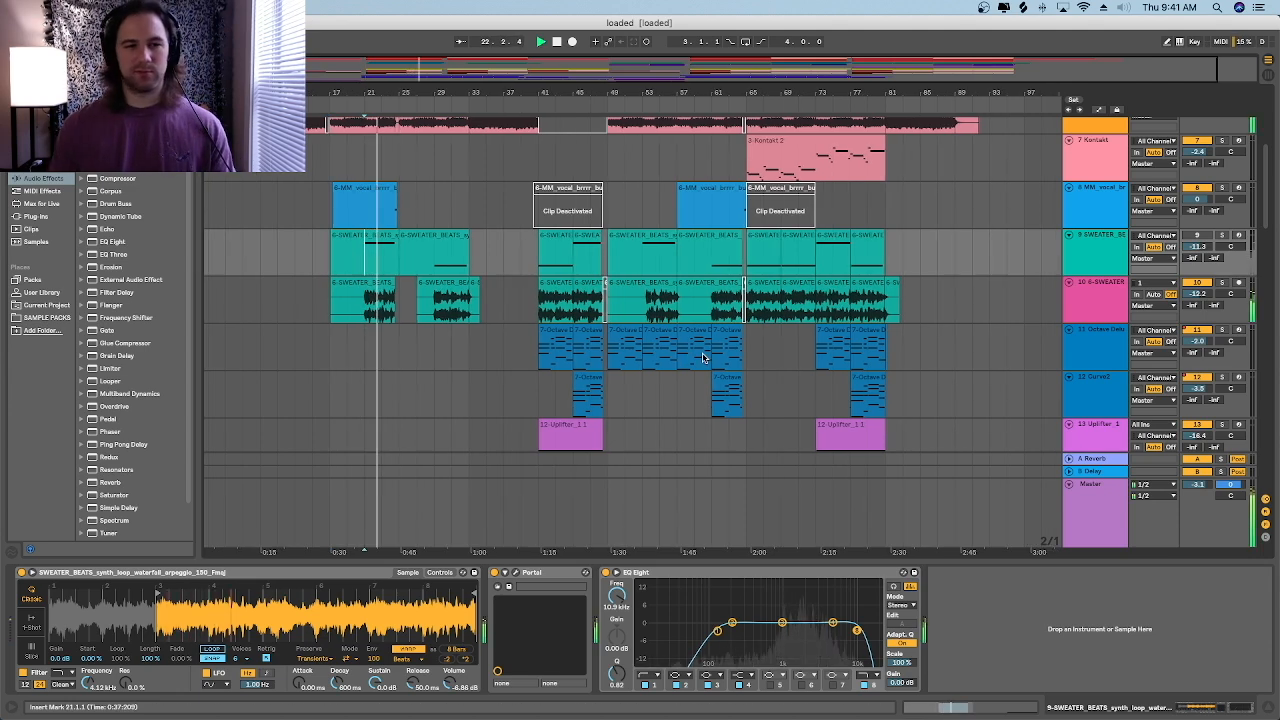
{"action": "left_click", "coordinate": [1103, 321]}
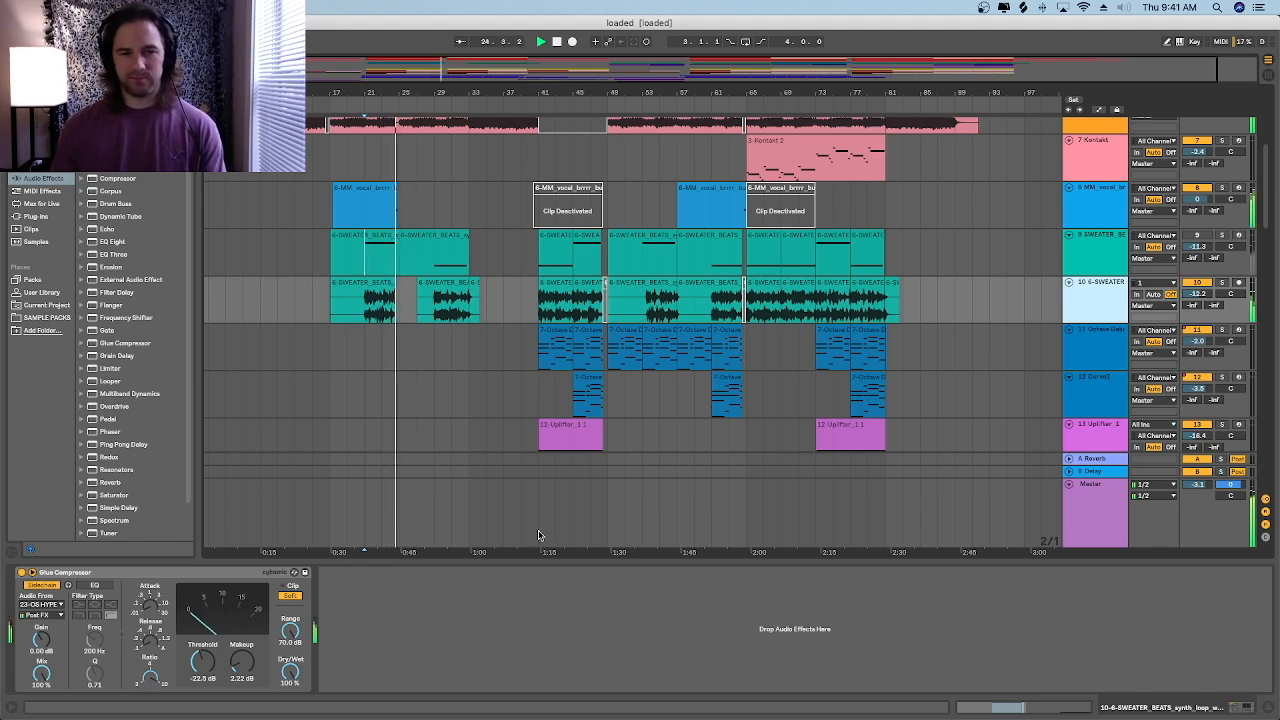
Step: Show the device chain of vocal track 8 and audition the end of its first clip from bar 23
{"action": "left_click", "coordinate": [1117, 194]}
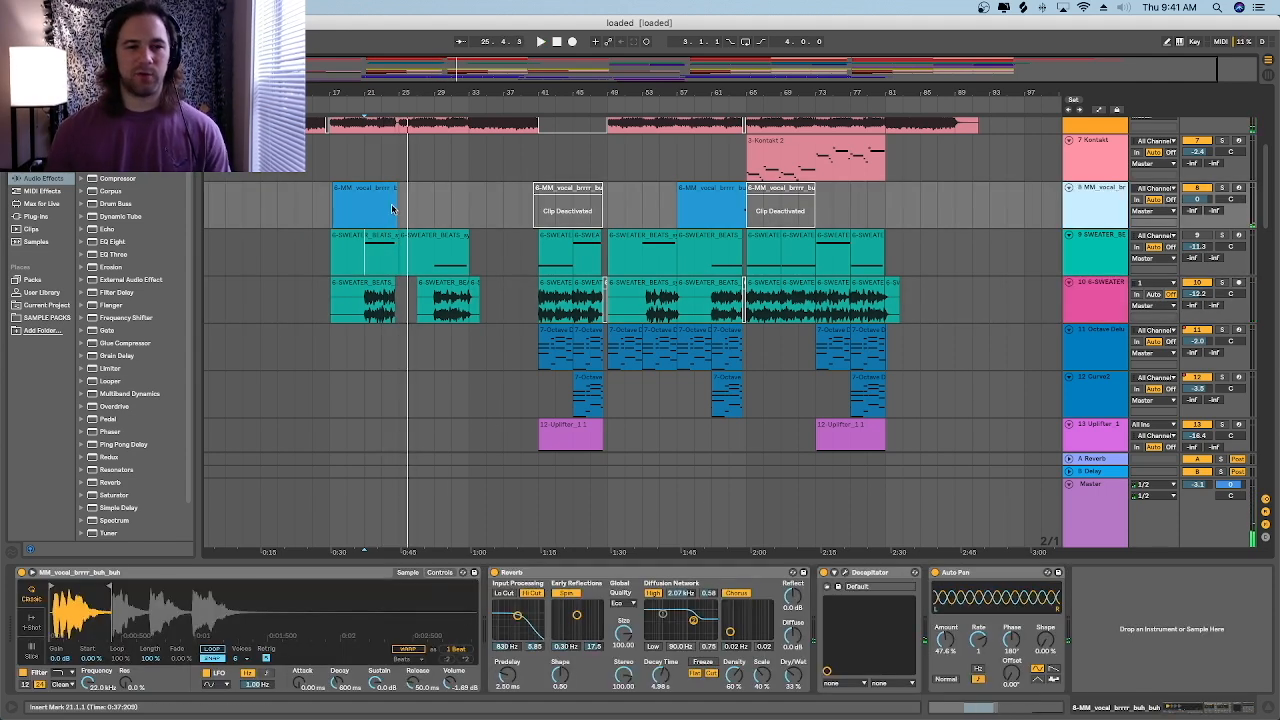
{"action": "key", "text": "space"}
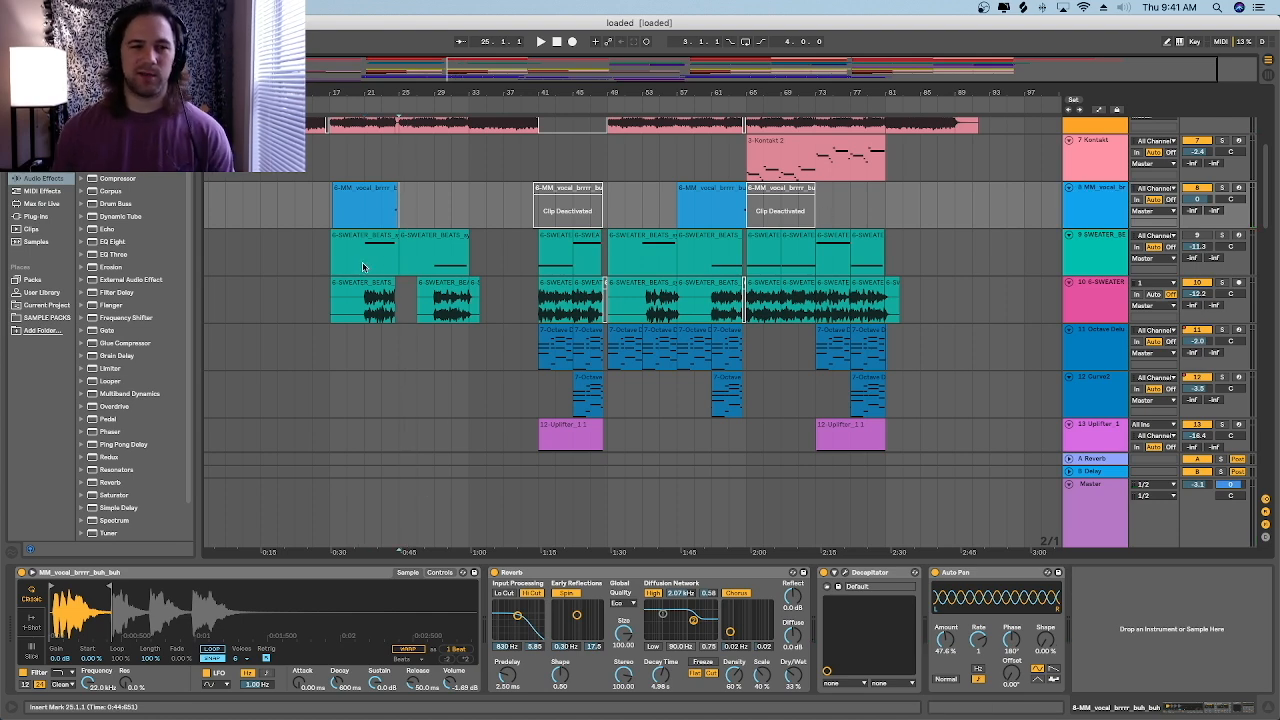
{"action": "scroll", "coordinate": [487, 251], "scroll_direction": "left", "scroll_amount": 2}
{"action": "left_click", "coordinate": [397, 207]}
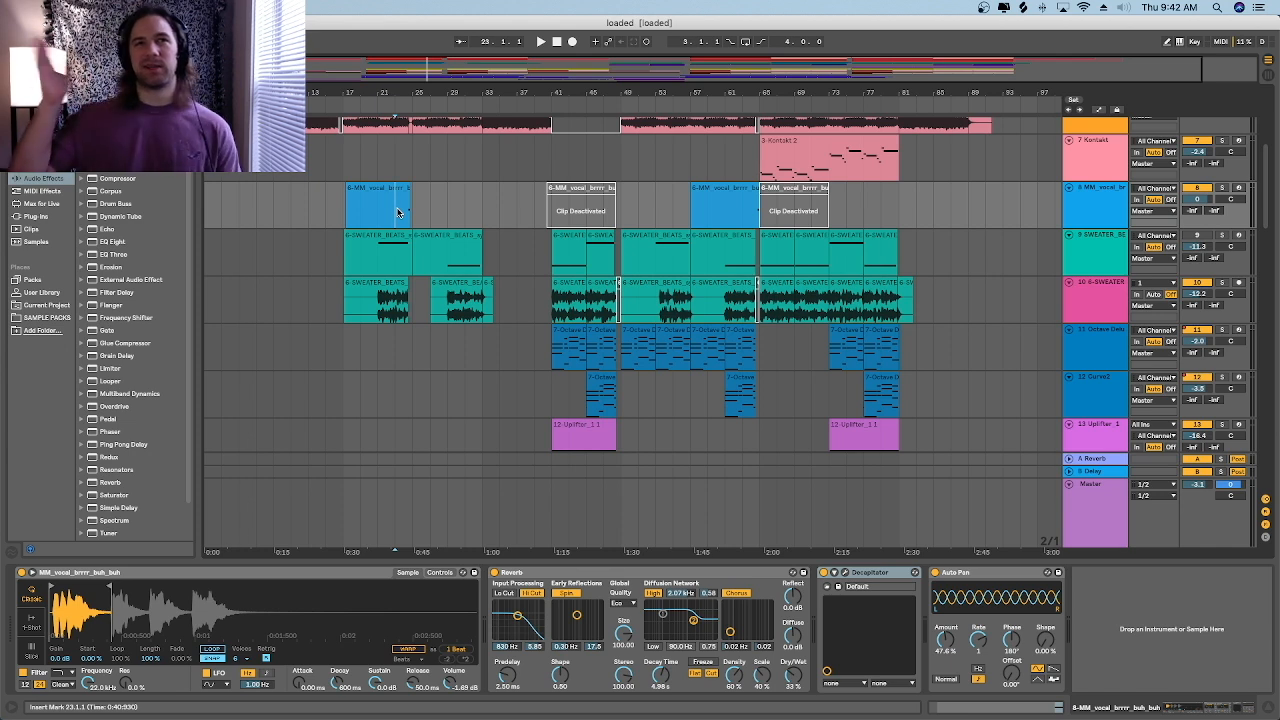
{"action": "key", "text": "space"}
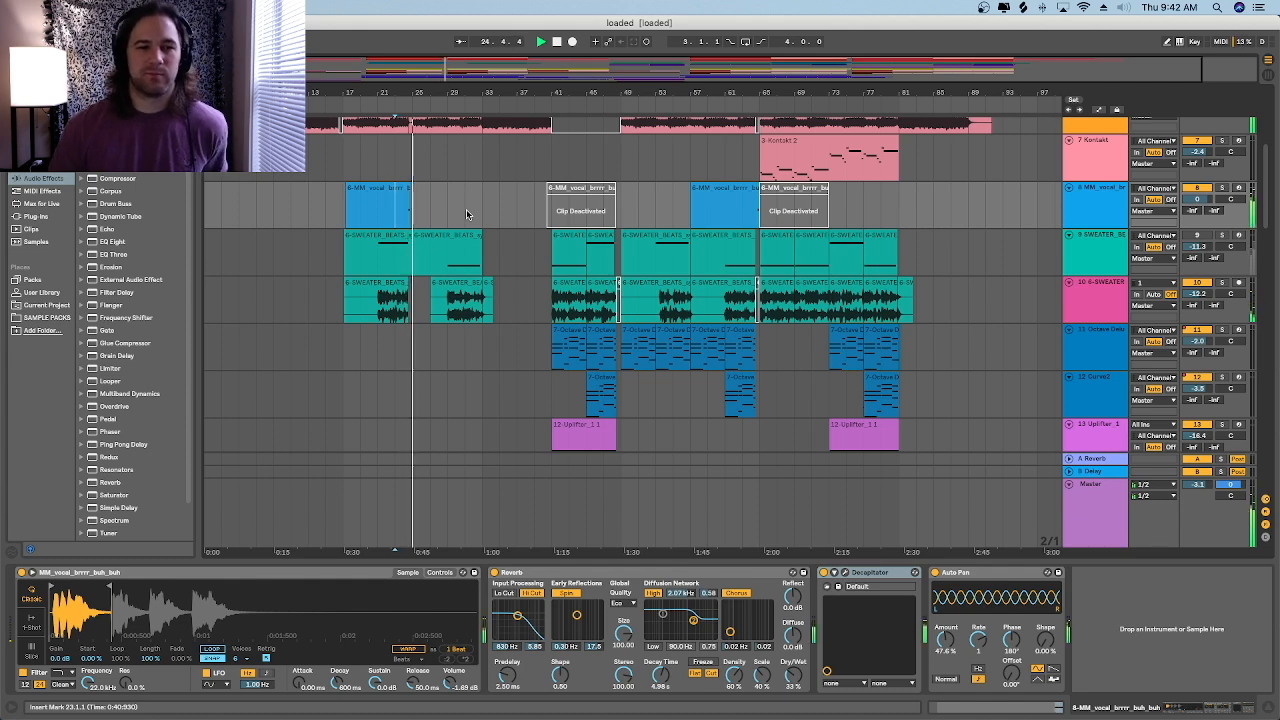
Step: Stop playback and view the KNOCK plug-in on drum group track 17, closing its window again
{"action": "key", "text": "space"}
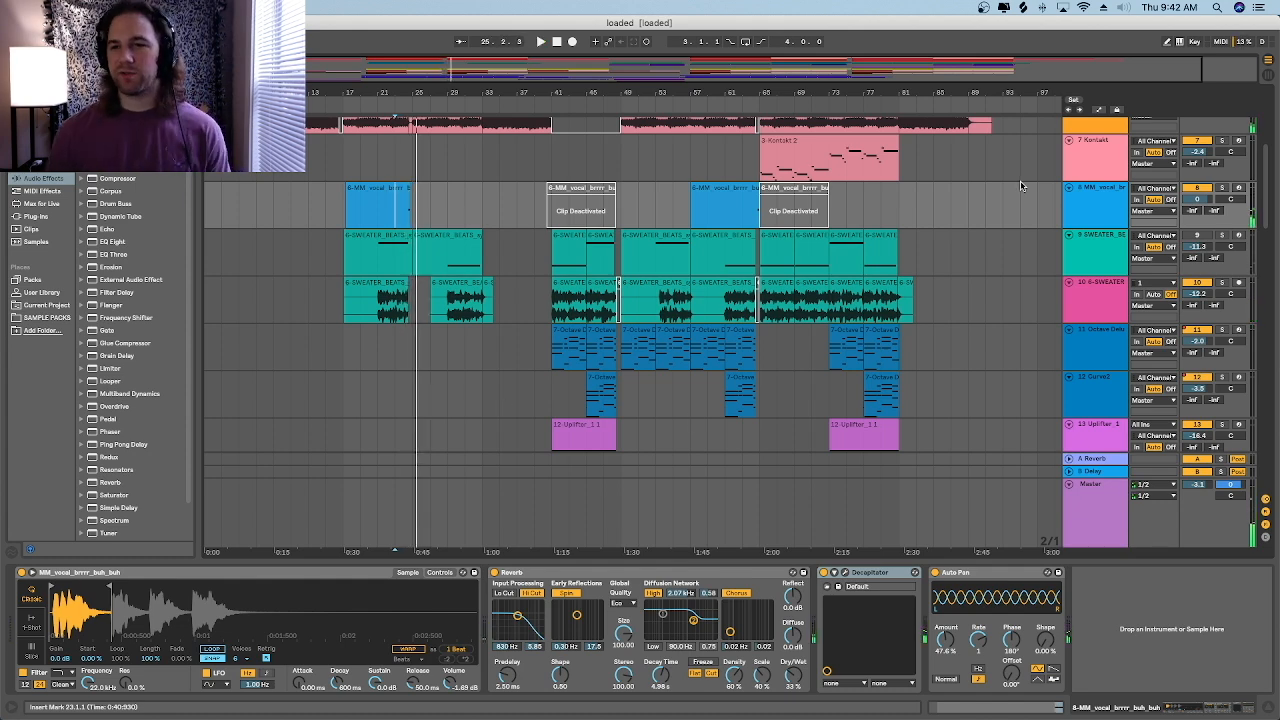
{"action": "scroll", "coordinate": [987, 227], "scroll_direction": "down", "scroll_amount": 10}
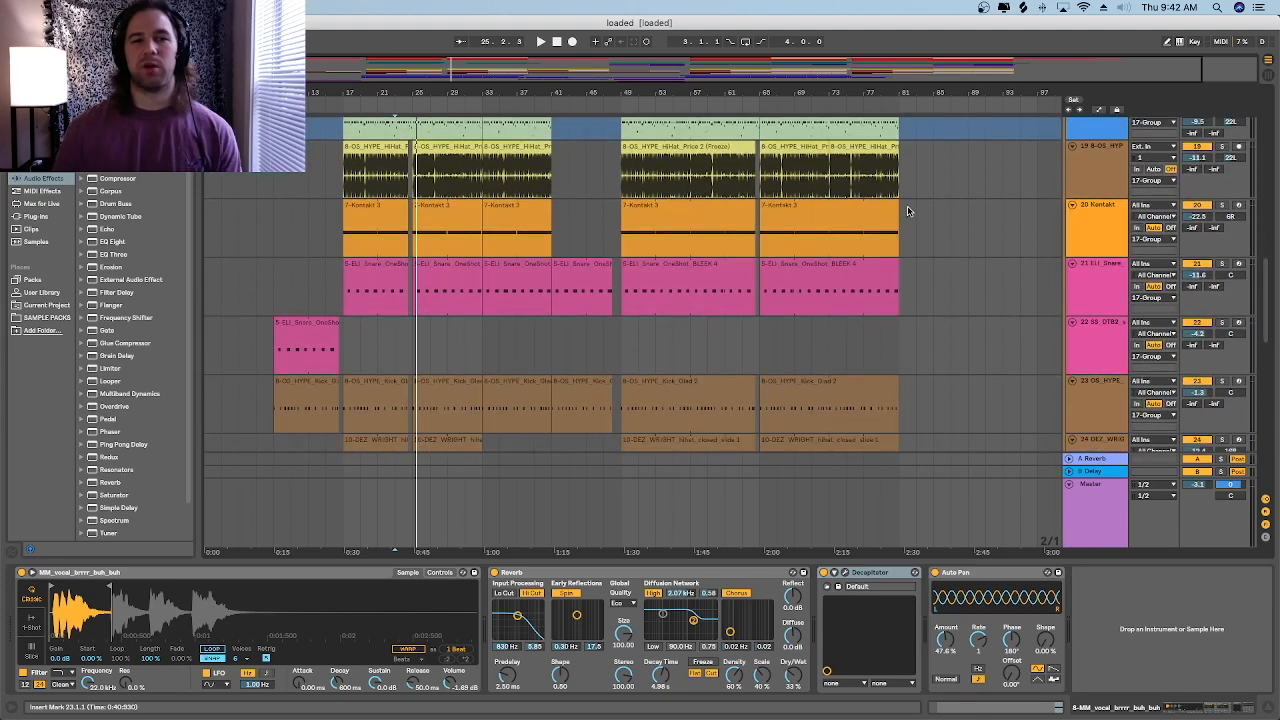
{"action": "left_click", "coordinate": [1094, 217]}
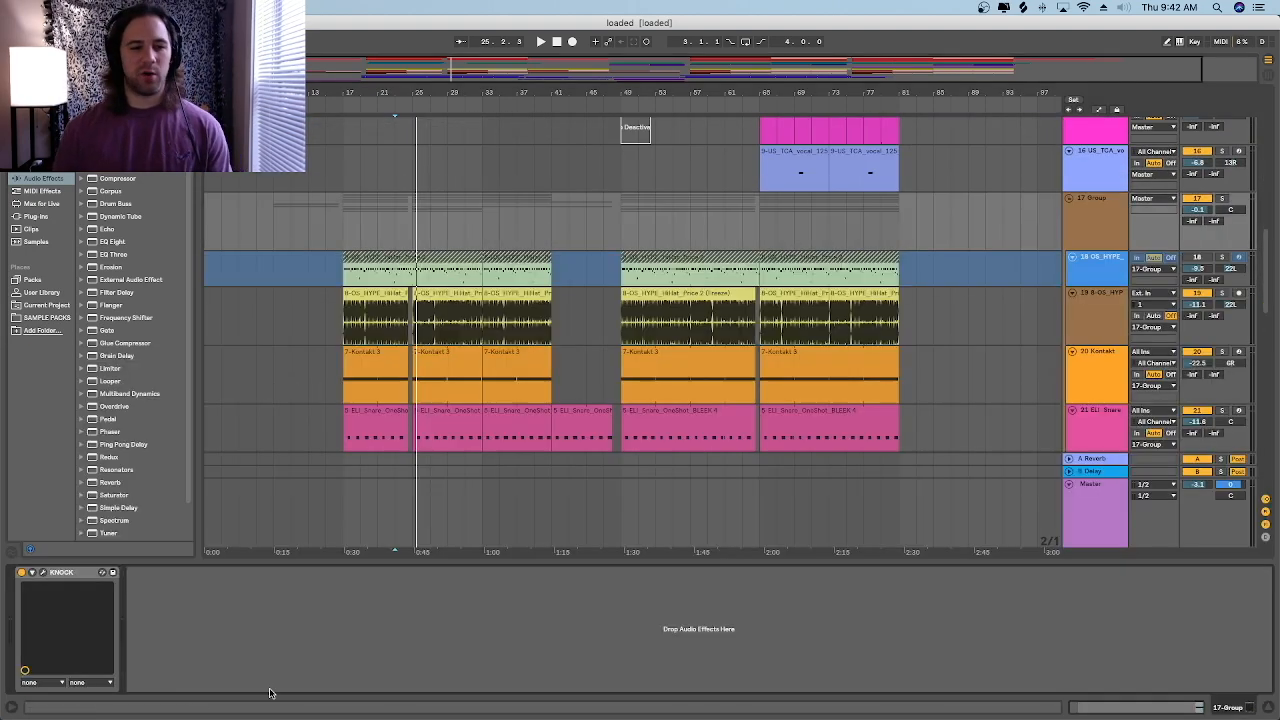
{"action": "left_click", "coordinate": [43, 573]}
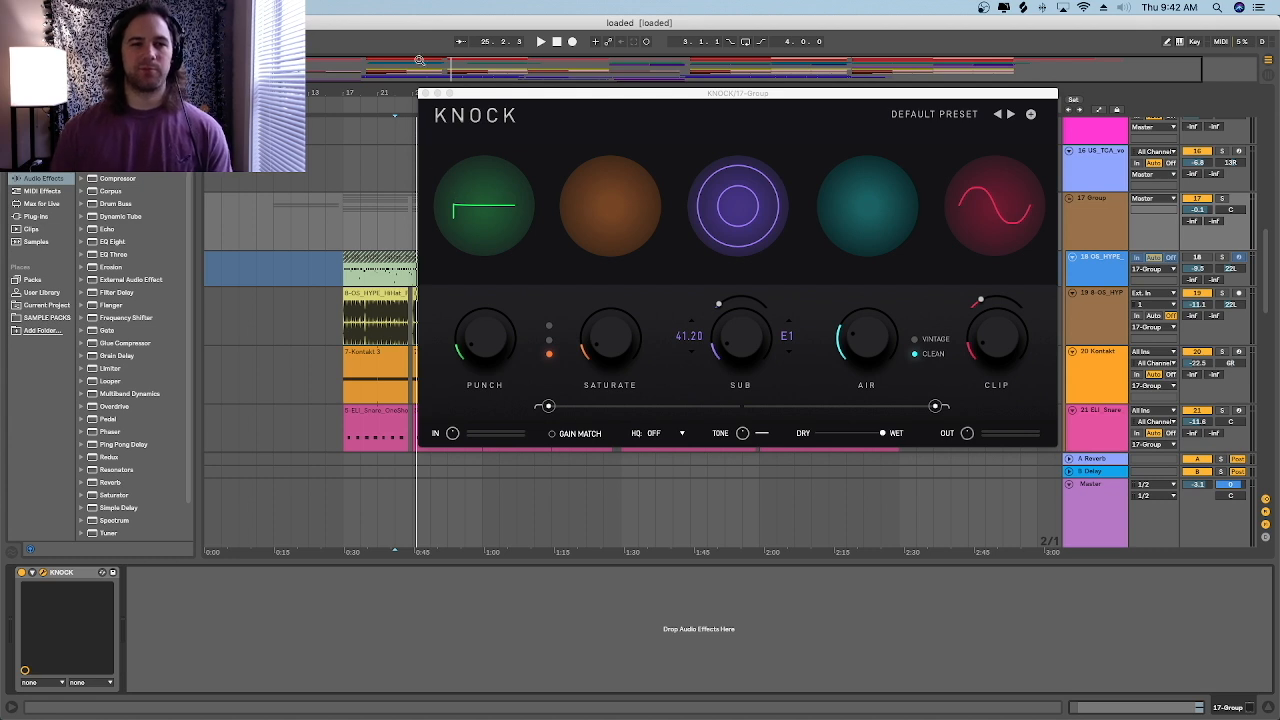
{"action": "left_click", "coordinate": [425, 94]}
Step: Show the Glue Compressor on frozen hi-hat track 19 and place the insert marker at bar 17
{"action": "scroll", "coordinate": [351, 277], "scroll_direction": "down", "scroll_amount": 1}
{"action": "left_click", "coordinate": [350, 277]}
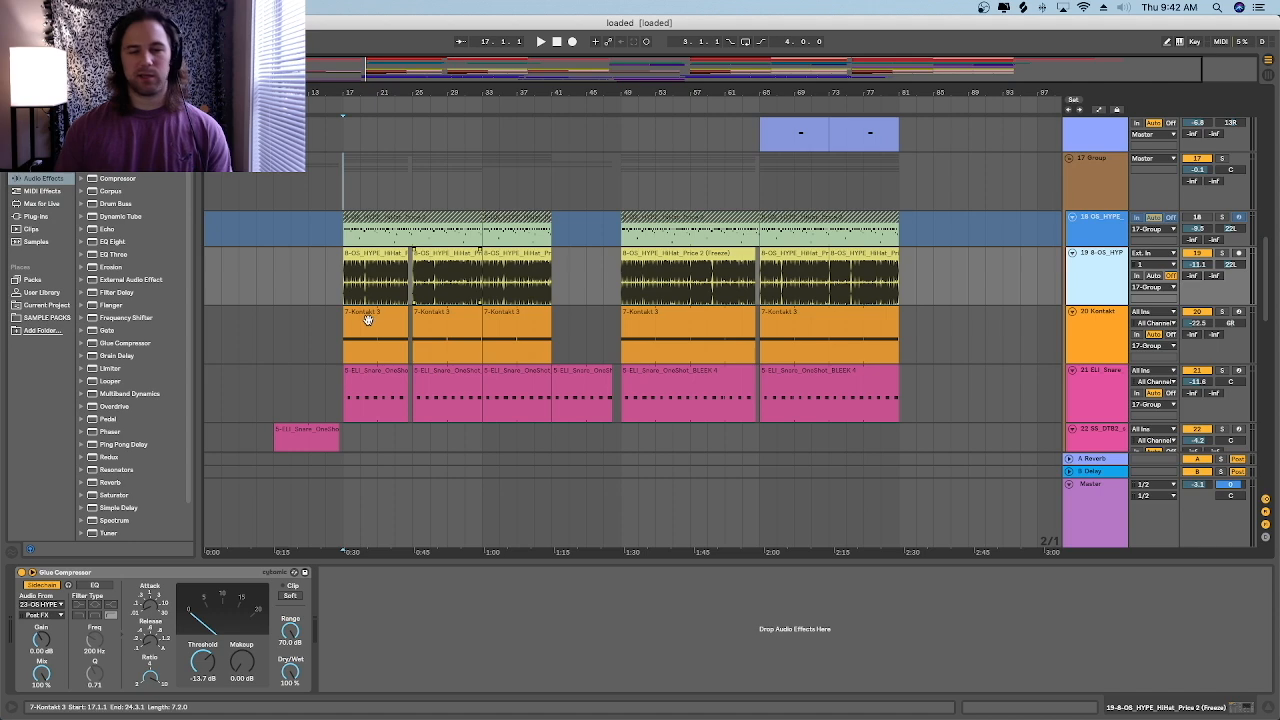
{"action": "left_click", "coordinate": [327, 321]}
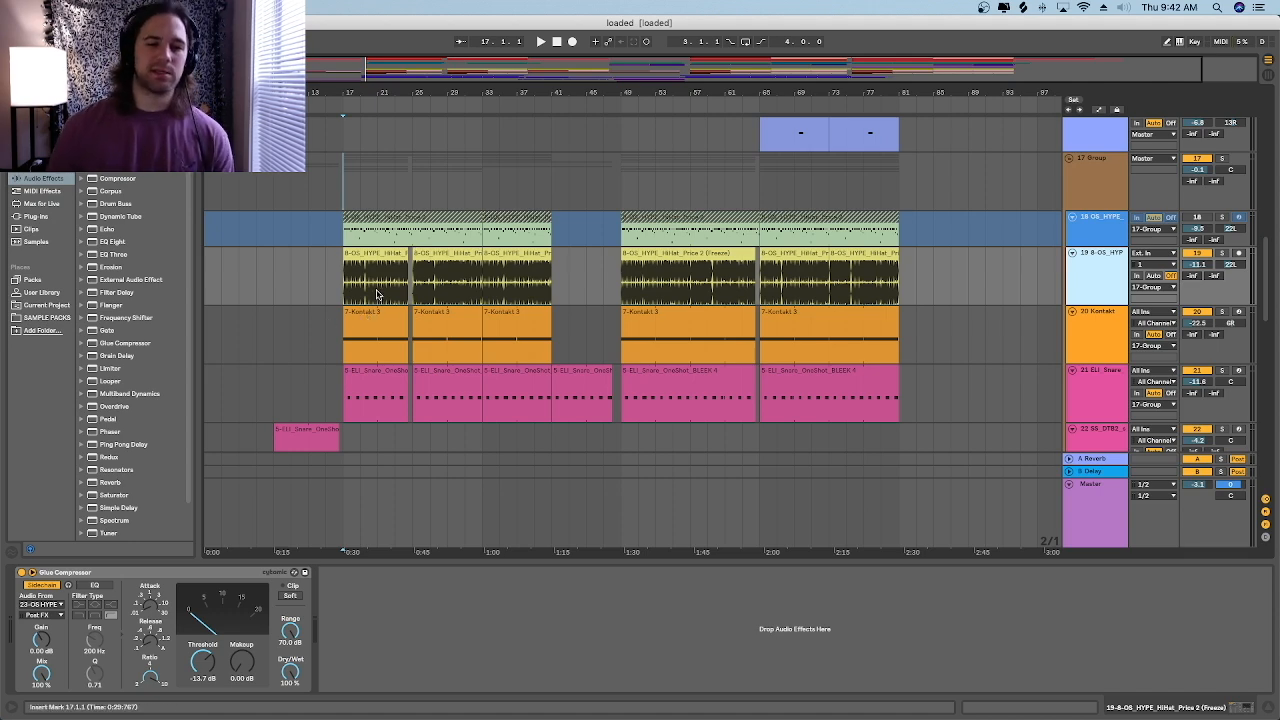
{"action": "left_click", "coordinate": [347, 290]}
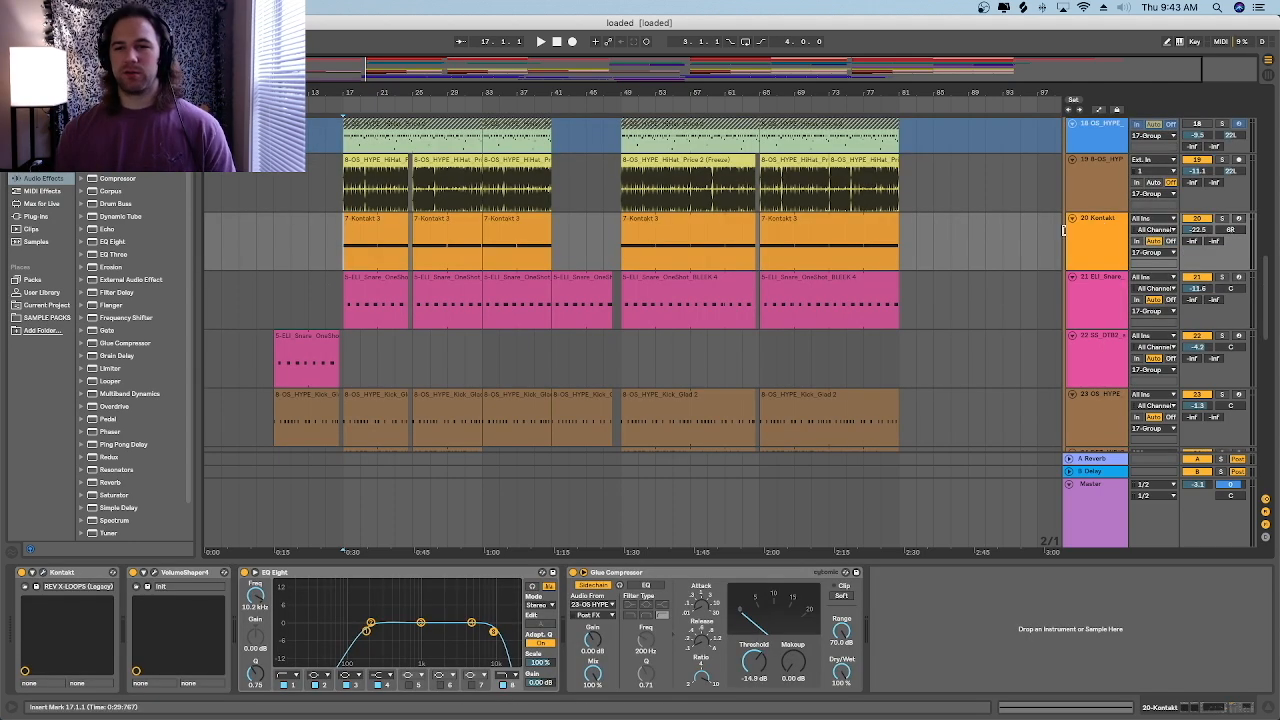
Step: Audition Kontakt track 20 soloed from bar 17 and view the curve in its VolumeShaper 4 plug-in
{"action": "left_click", "coordinate": [1112, 230]}
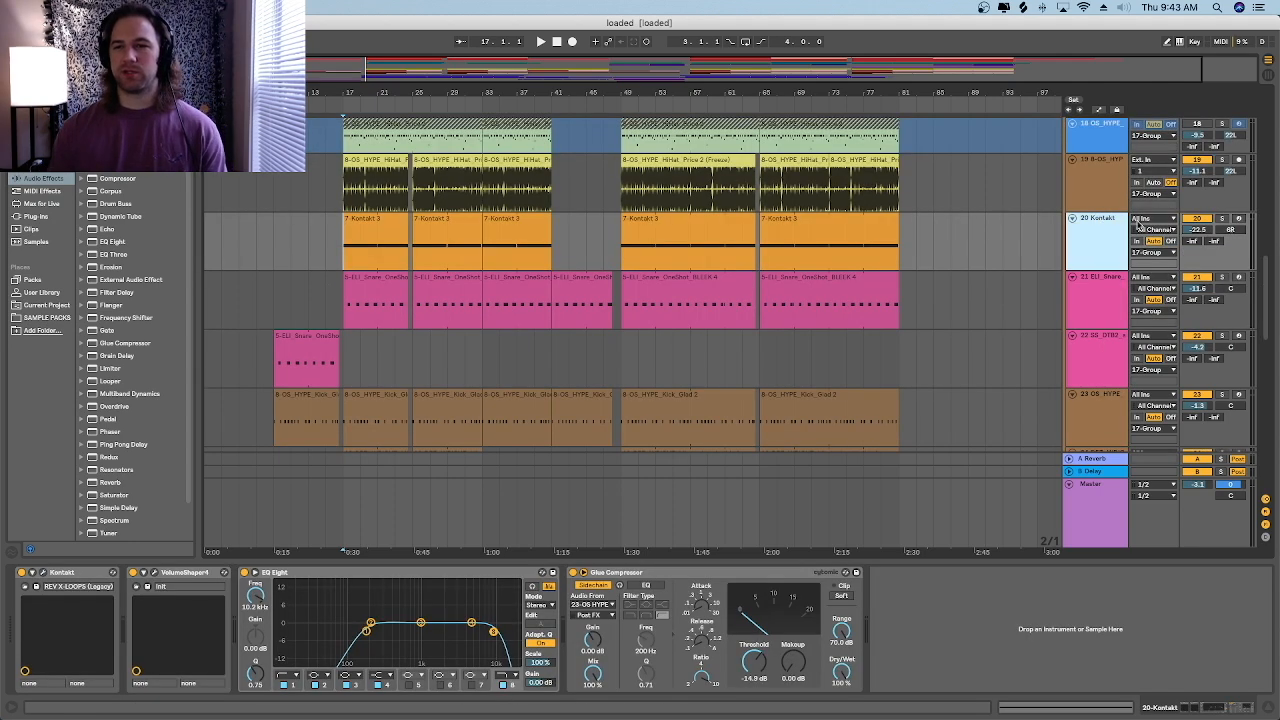
{"action": "left_click", "coordinate": [1221, 219]}
{"action": "key", "text": "space"}
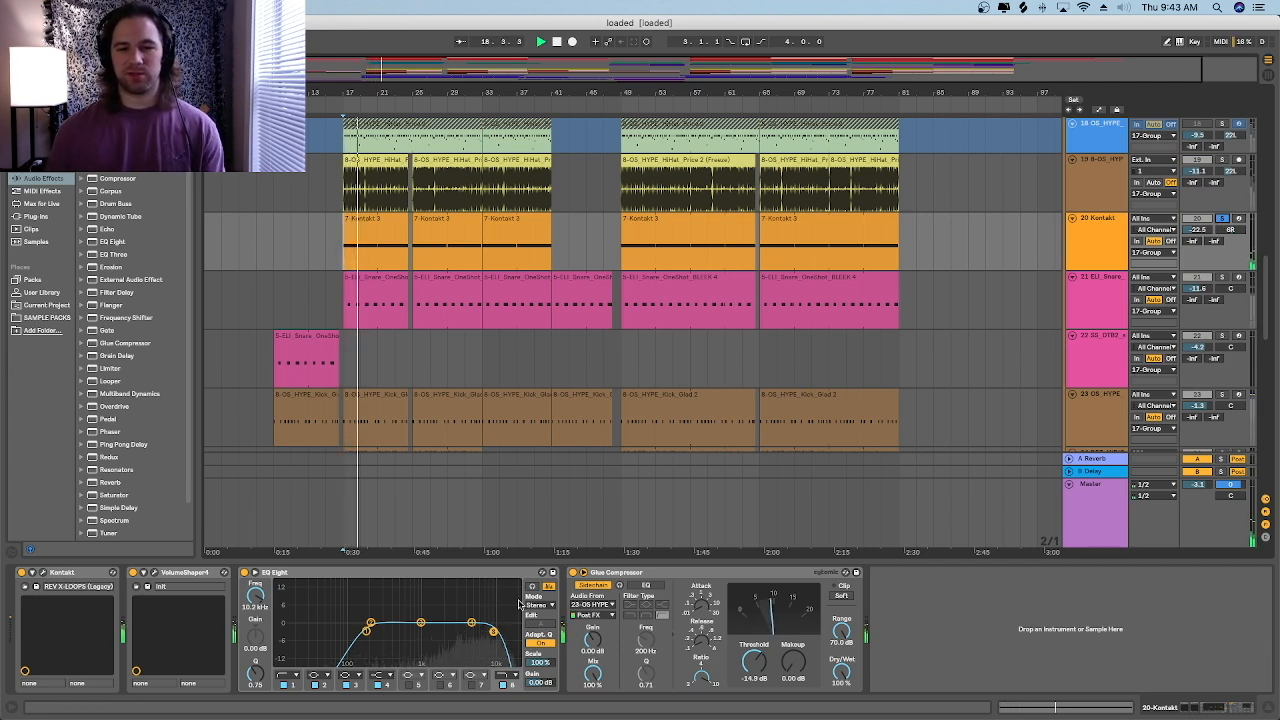
{"action": "left_click", "coordinate": [152, 572]}
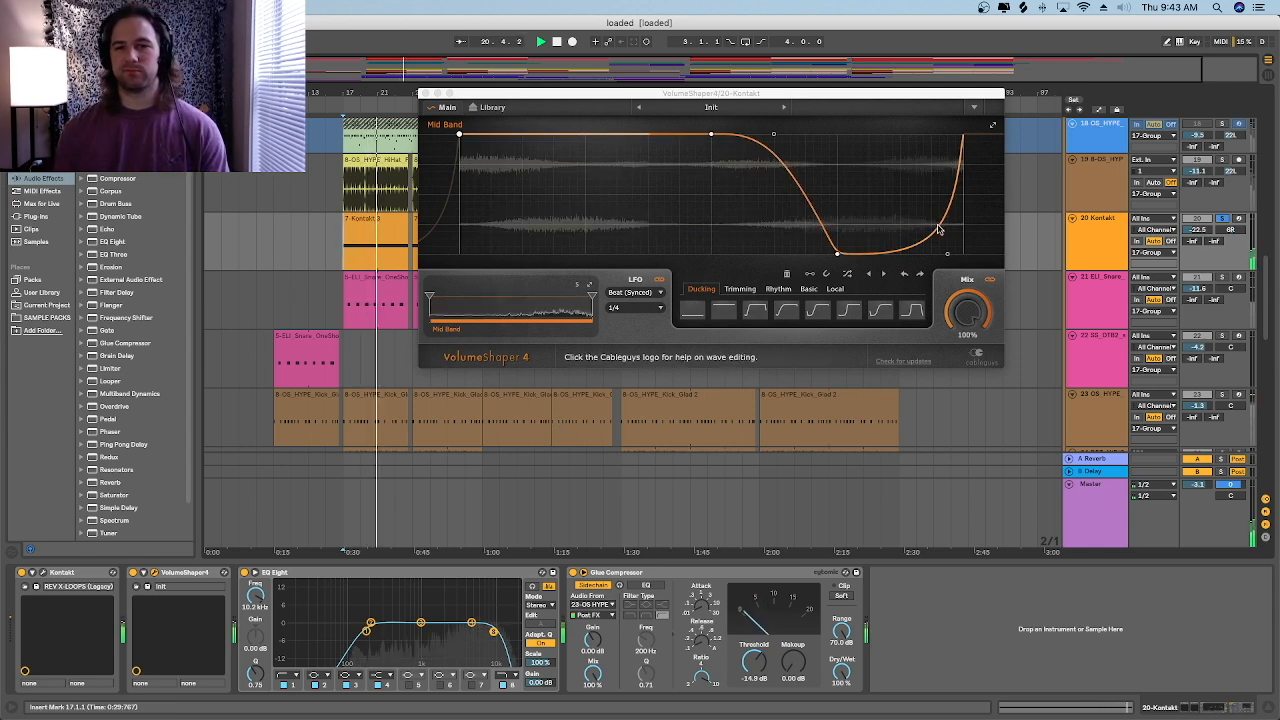
{"action": "left_click", "coordinate": [427, 94]}
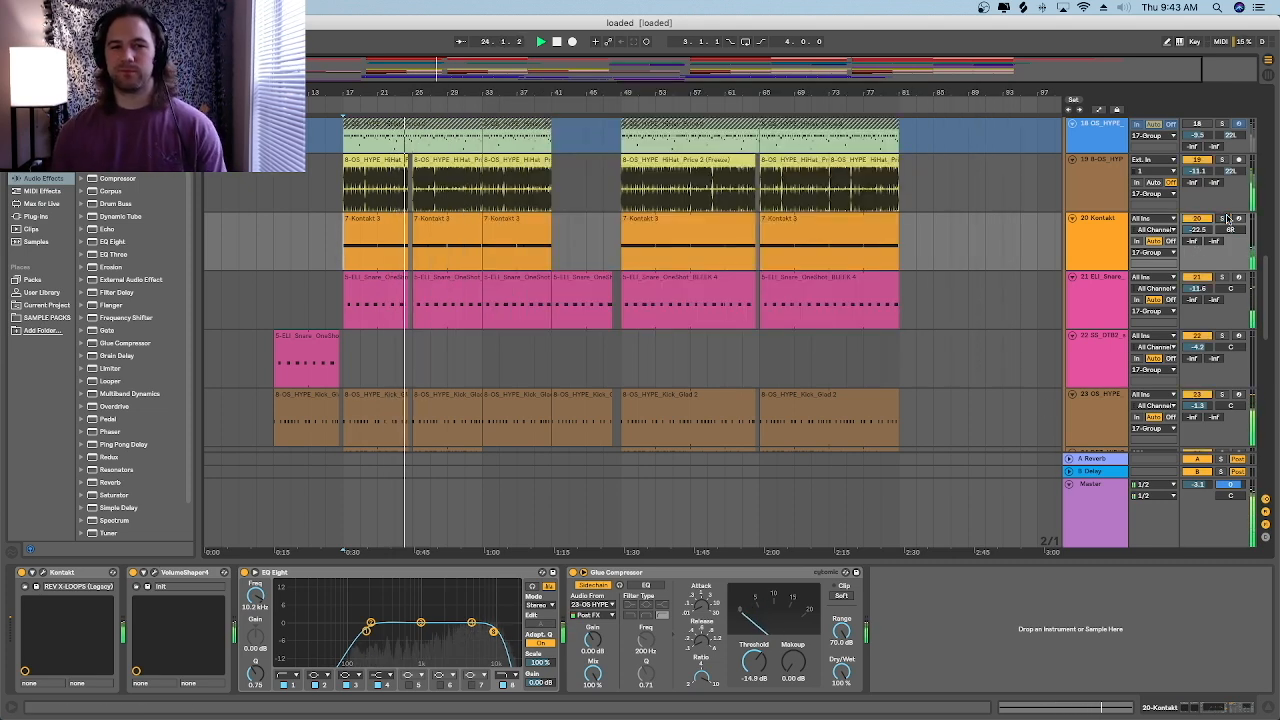
Step: Solo snare track 21 and audition it from bar 17
{"action": "key", "text": "space"}
{"action": "left_click", "coordinate": [1221, 277]}
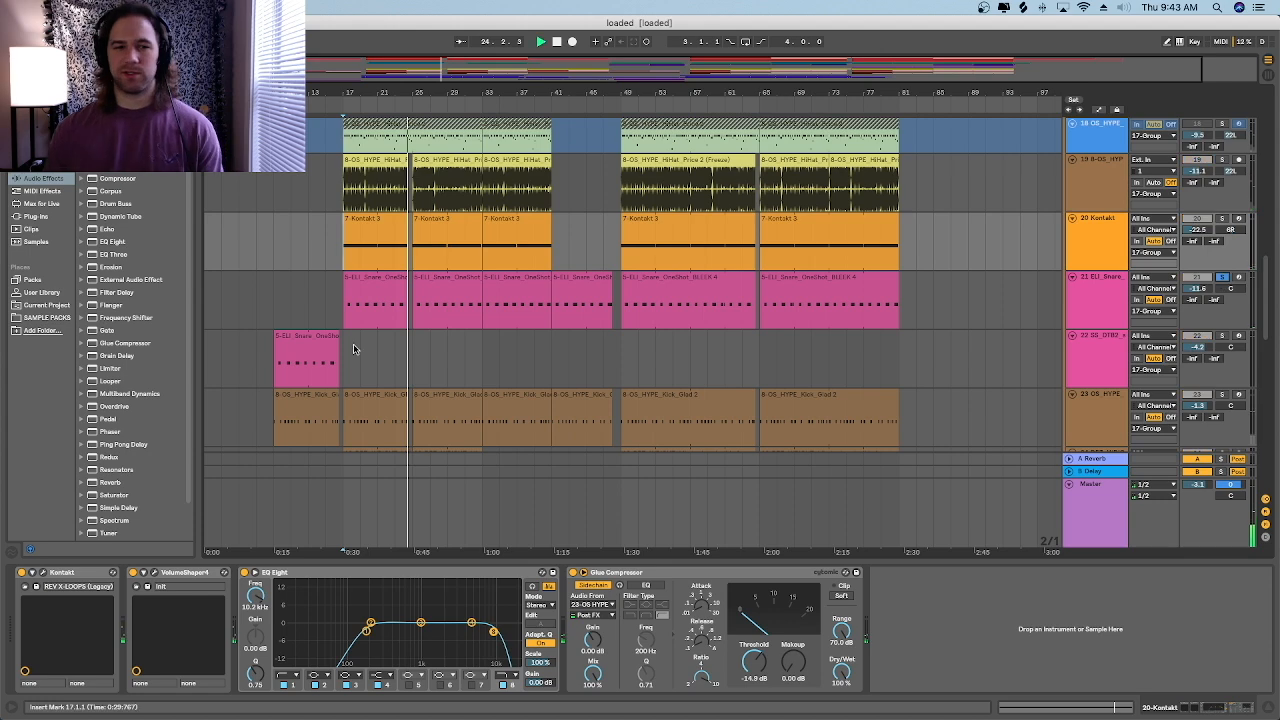
{"action": "key", "text": "space"}
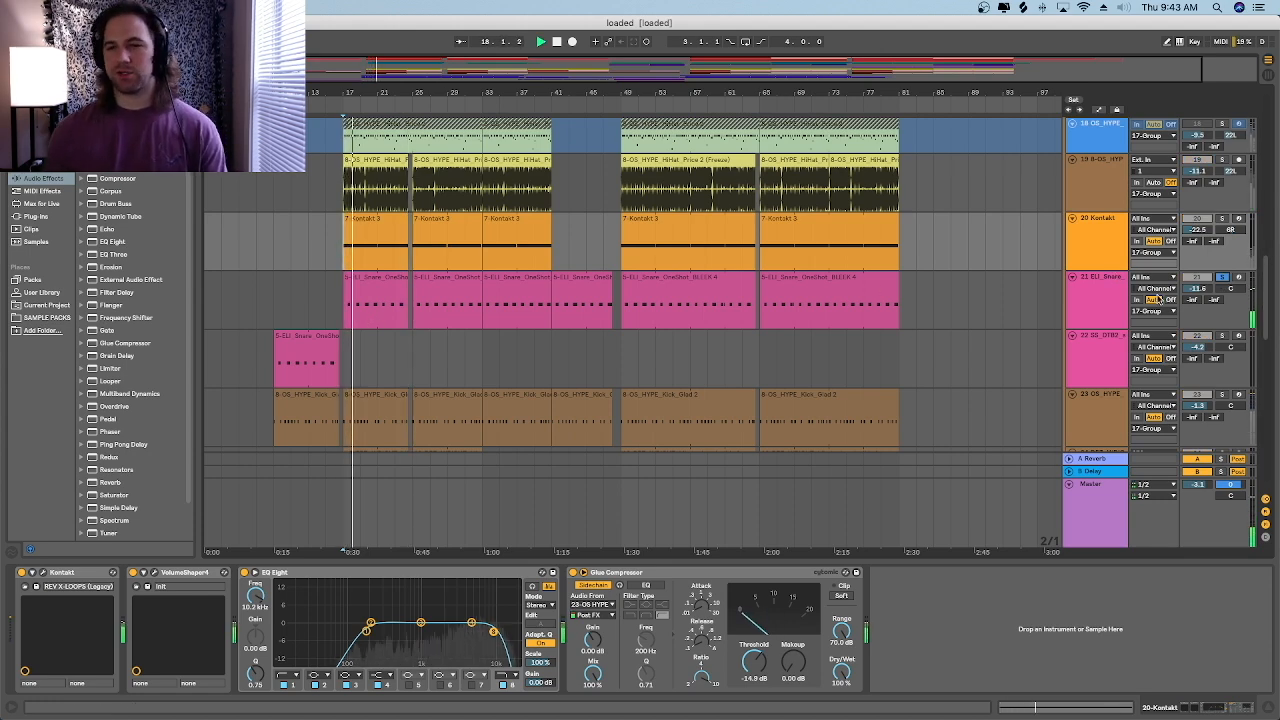
Step: Solo kick track 23 during playback and show its OS_HYPE_Kick_Glad sampler
{"action": "scroll", "coordinate": [905, 300], "scroll_direction": "down", "scroll_amount": 5}
{"action": "left_click", "coordinate": [1222, 208]}
{"action": "left_click", "coordinate": [1105, 218]}
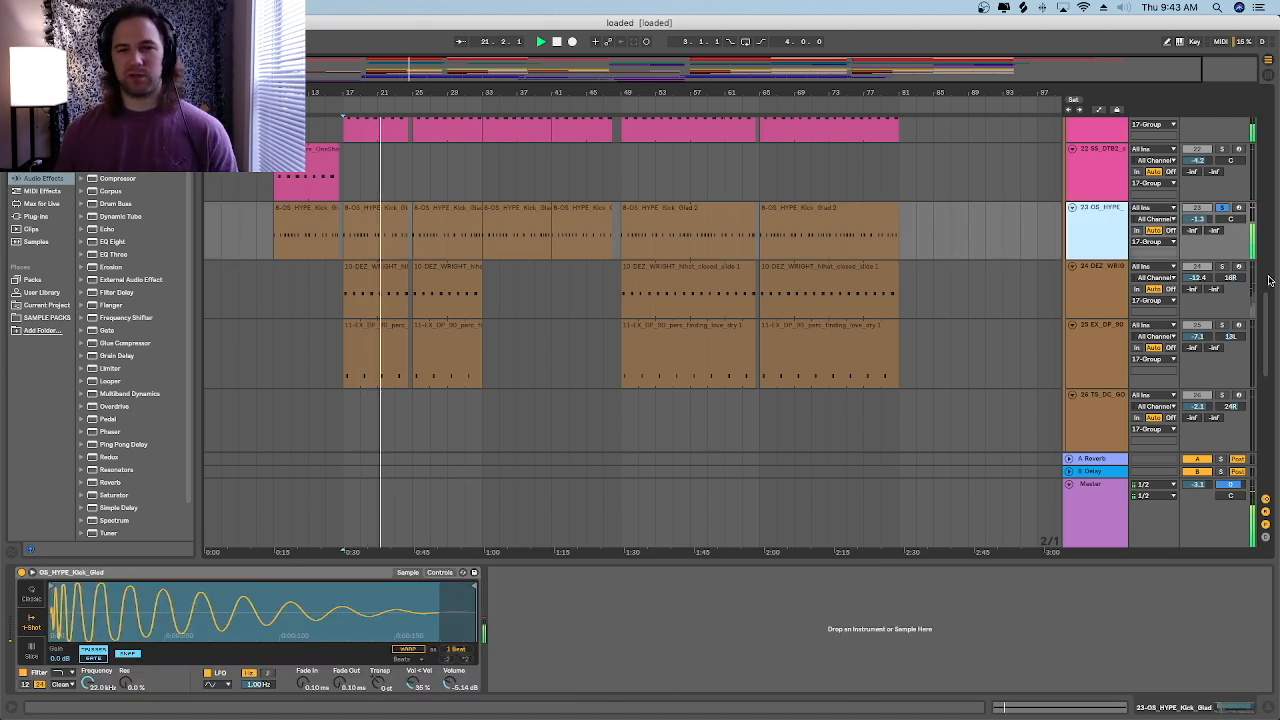
Step: Add closed hi-hat track 24 and percussion track 25 to the soloed drums, showing each track's sampler and Glue Compressor
{"action": "left_click", "coordinate": [1222, 268]}
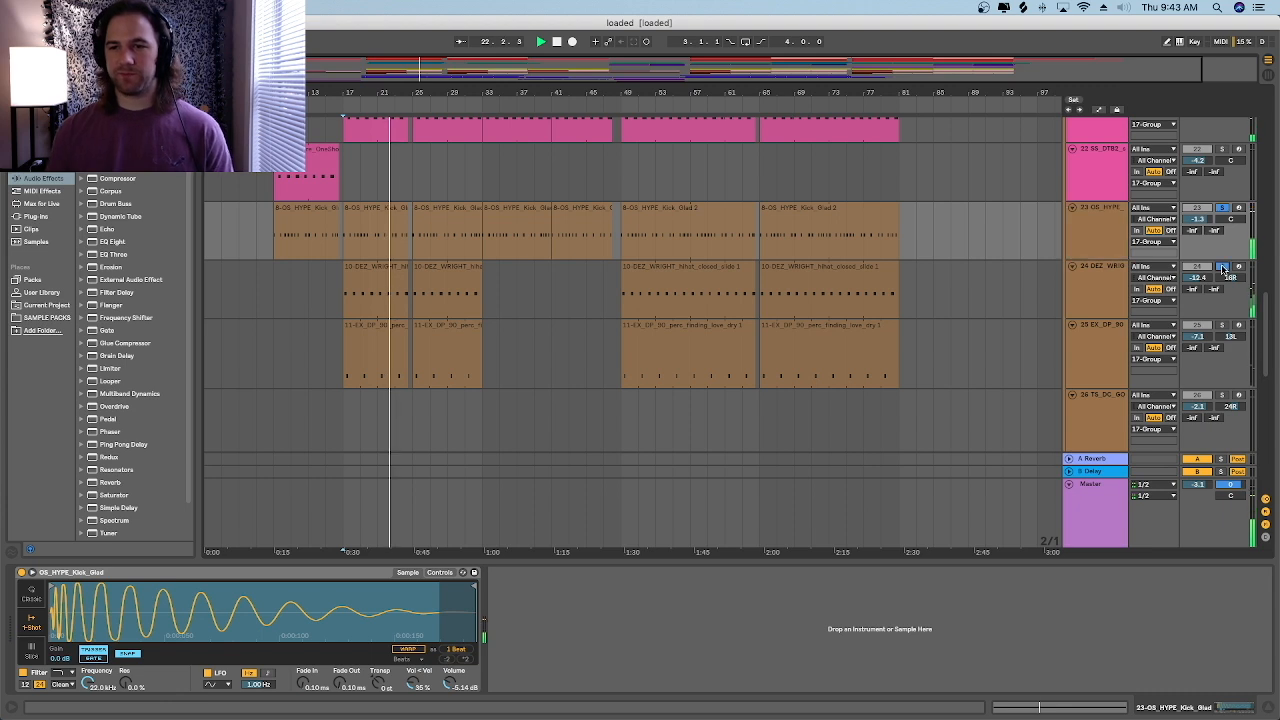
{"action": "left_click", "coordinate": [1095, 287]}
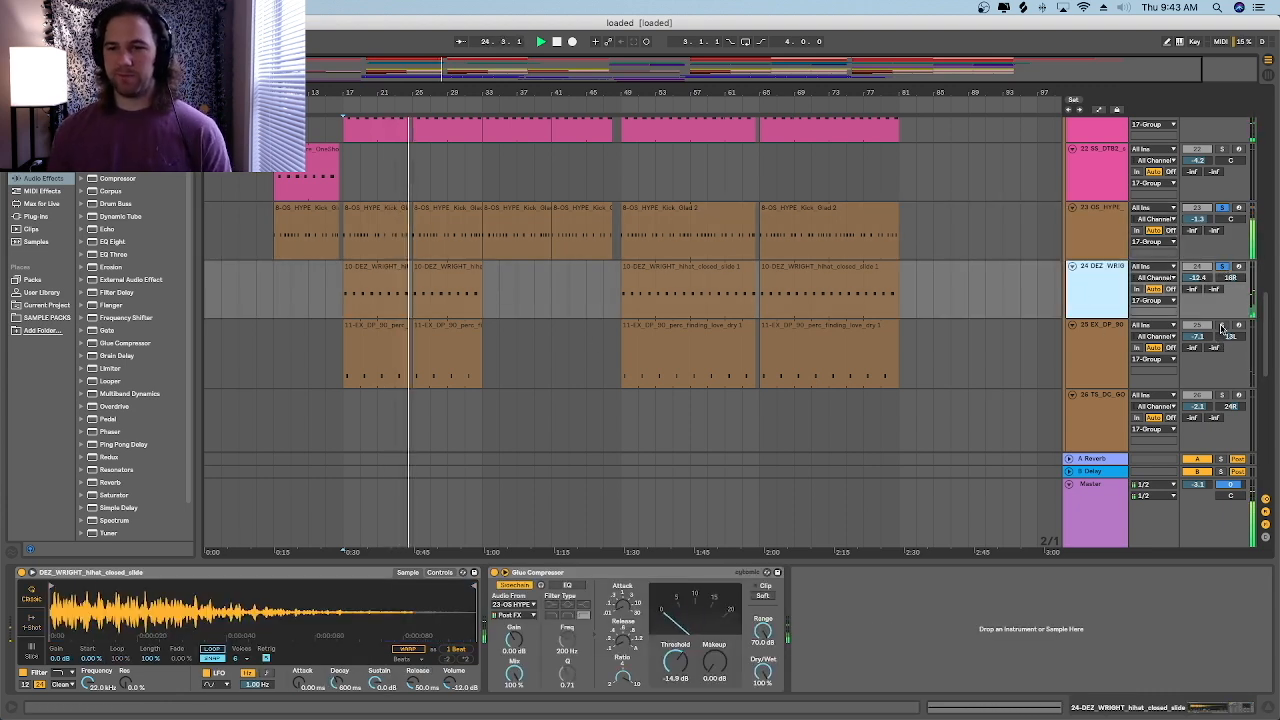
{"action": "left_click", "coordinate": [1221, 326]}
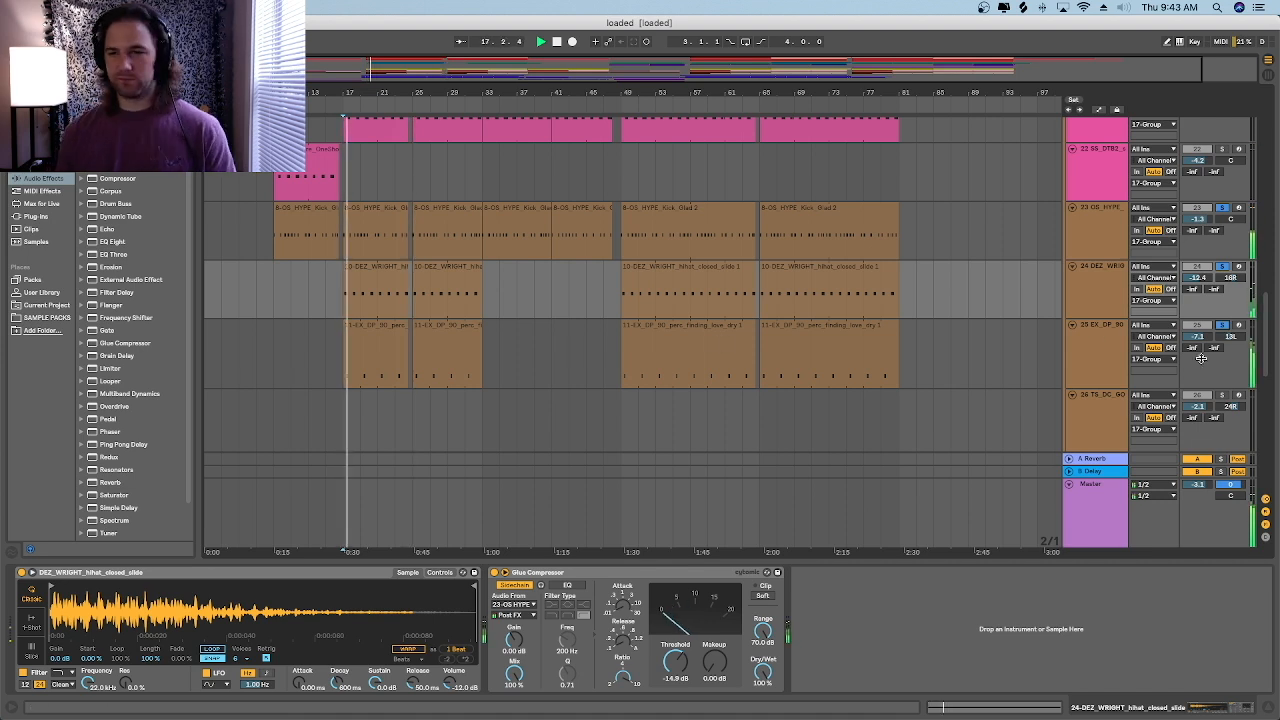
{"action": "left_click", "coordinate": [1087, 366]}
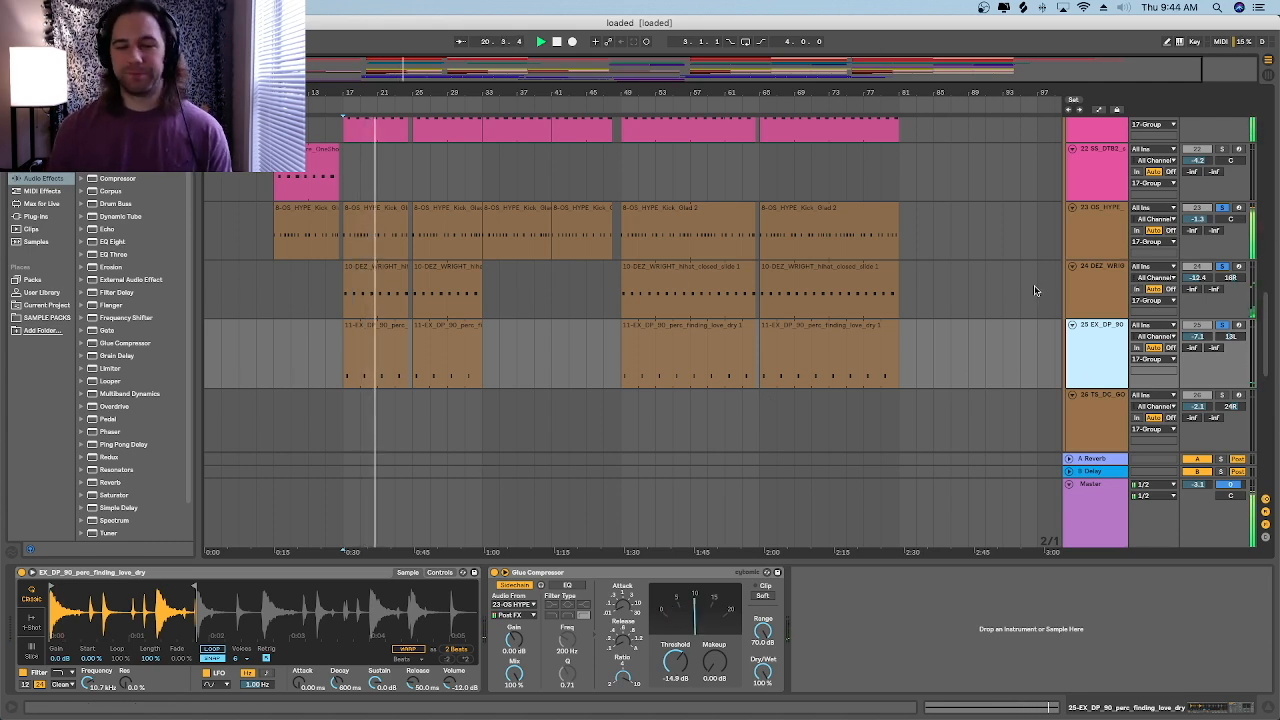
Step: Listen to the soloed drum tracks together while looking over the drum group's clips, then stop and clear the solos
{"action": "scroll", "coordinate": [677, 285], "scroll_direction": "up", "scroll_amount": 3}
{"action": "scroll", "coordinate": [677, 285], "scroll_direction": "down", "scroll_amount": 5}
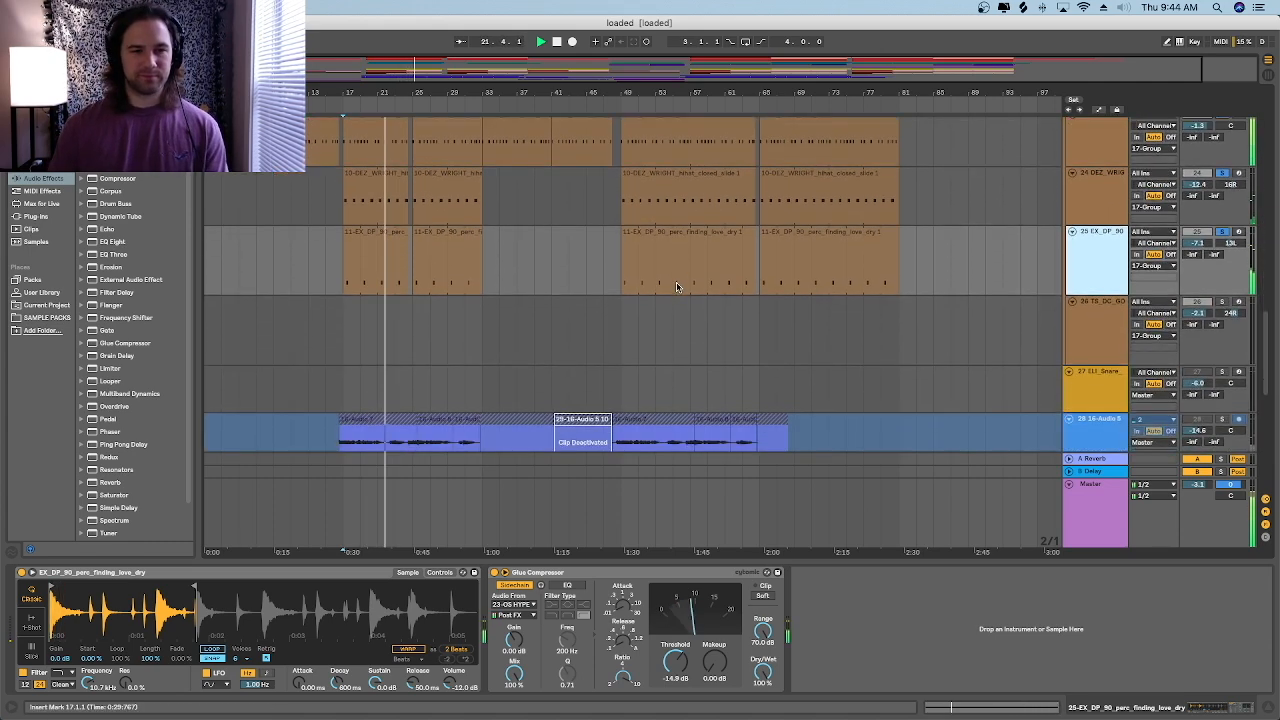
{"action": "scroll", "coordinate": [676, 285], "scroll_direction": "up", "scroll_amount": 5}
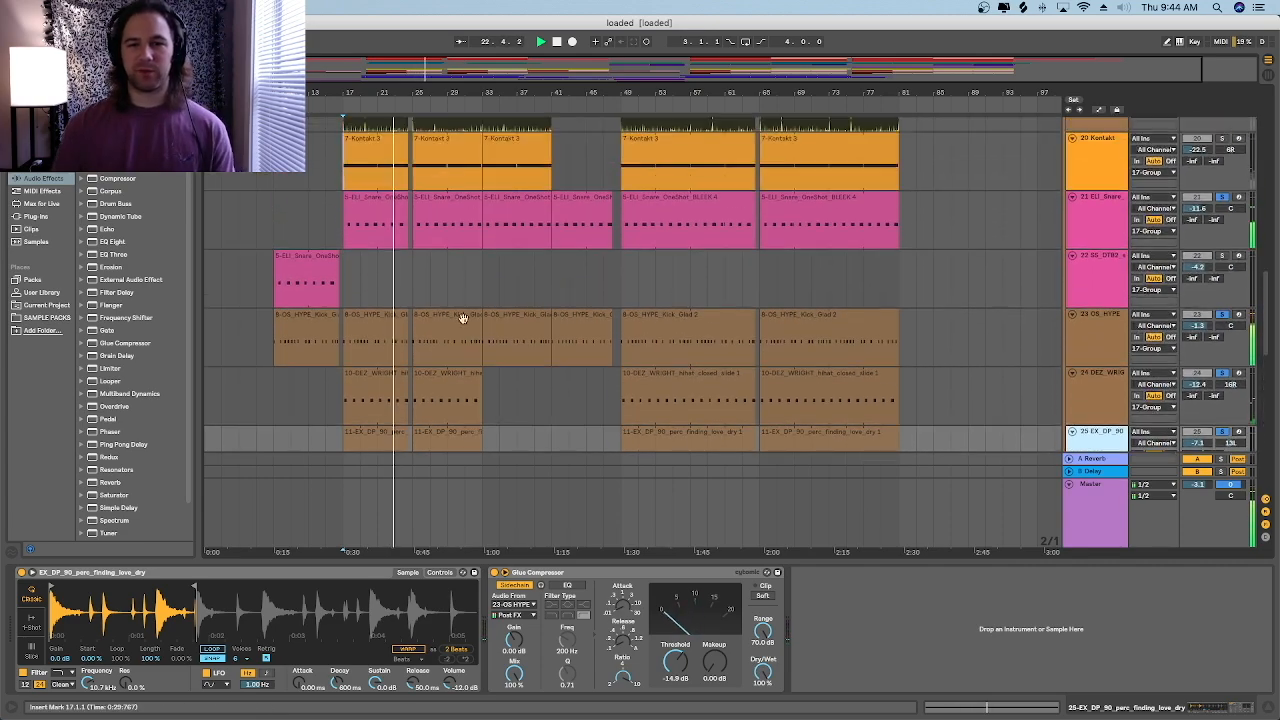
{"action": "scroll", "coordinate": [462, 318], "scroll_direction": "down", "scroll_amount": 6}
{"action": "scroll", "coordinate": [619, 281], "scroll_direction": "down", "scroll_amount": 3}
{"action": "scroll", "coordinate": [619, 279], "scroll_direction": "up", "scroll_amount": 10}
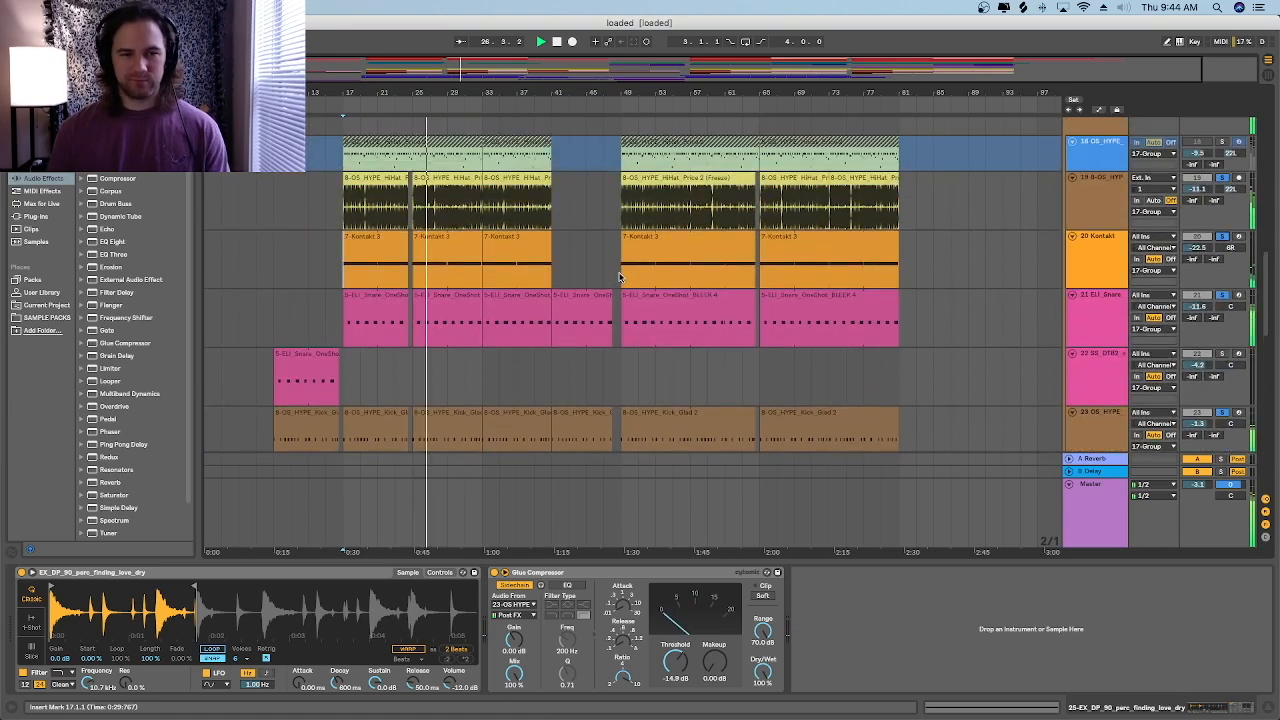
{"action": "scroll", "coordinate": [619, 277], "scroll_direction": "up", "scroll_amount": 4}
{"action": "scroll", "coordinate": [619, 277], "scroll_direction": "down", "scroll_amount": 9}
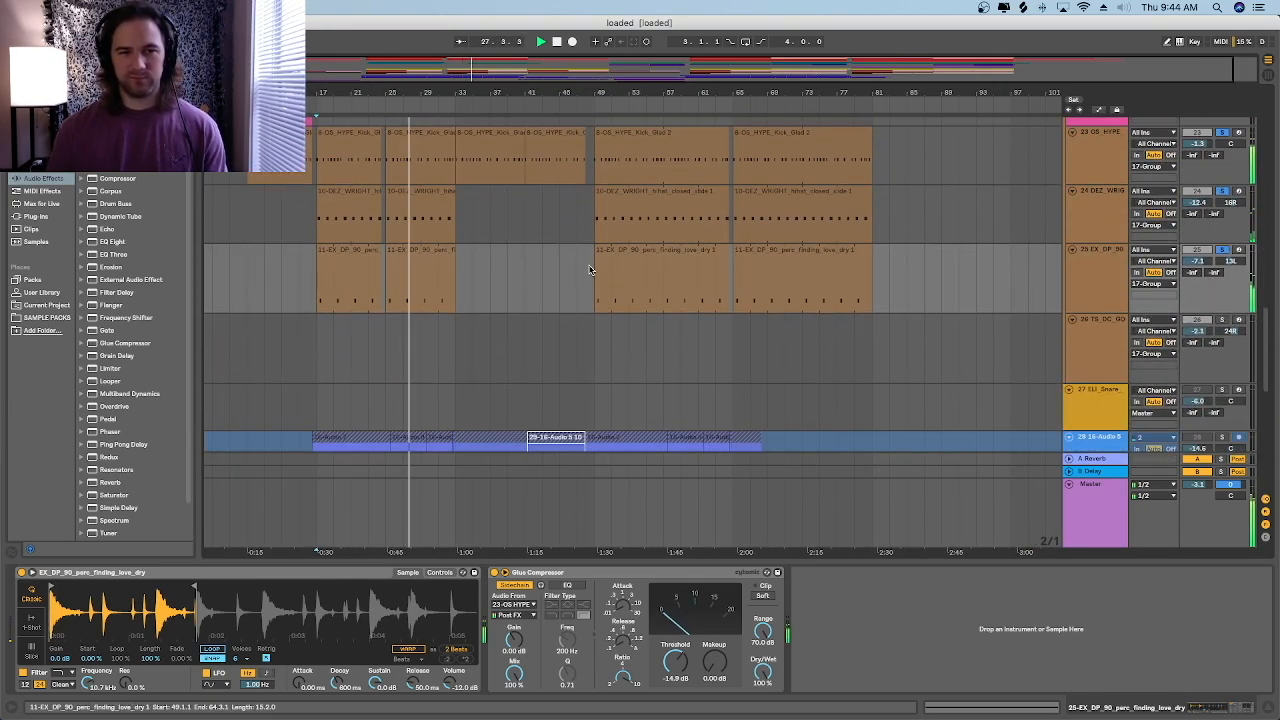
{"action": "scroll", "coordinate": [500, 257], "scroll_direction": "down", "scroll_amount": 3}
{"action": "scroll", "coordinate": [502, 258], "scroll_direction": "up", "scroll_amount": 5}
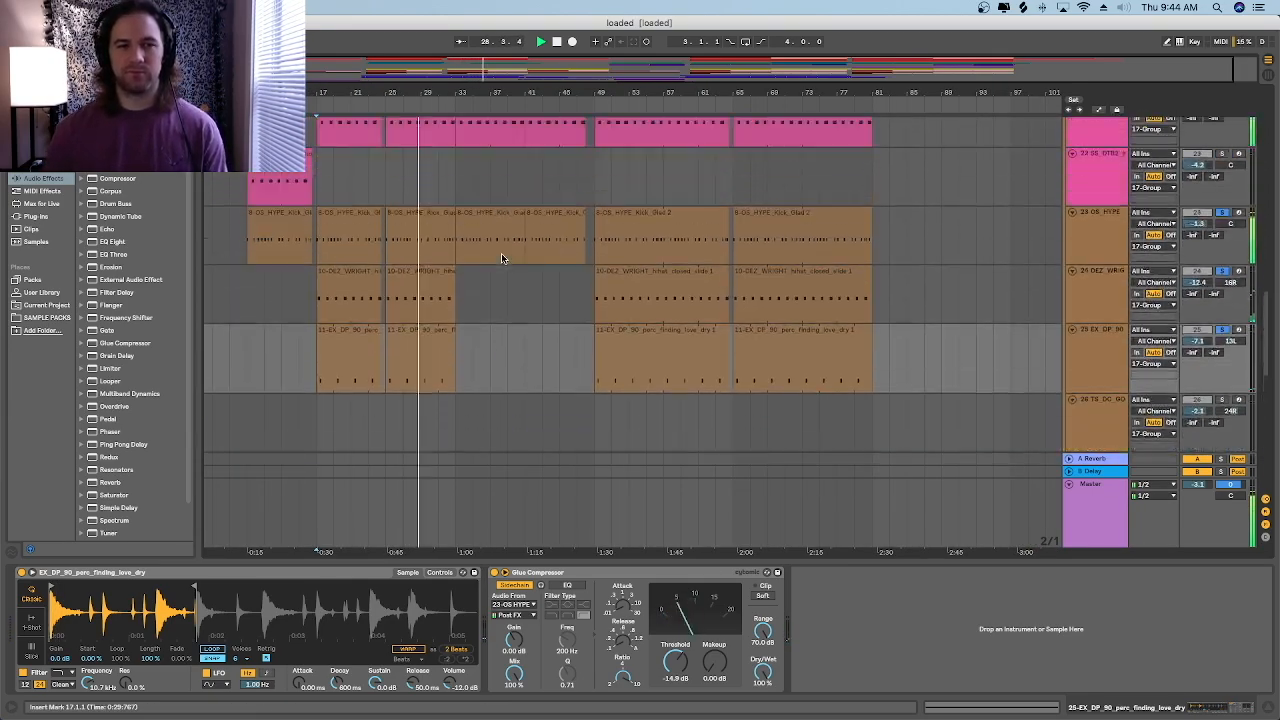
{"action": "scroll", "coordinate": [502, 258], "scroll_direction": "up", "scroll_amount": 4}
{"action": "scroll", "coordinate": [503, 260], "scroll_direction": "down", "scroll_amount": 1}
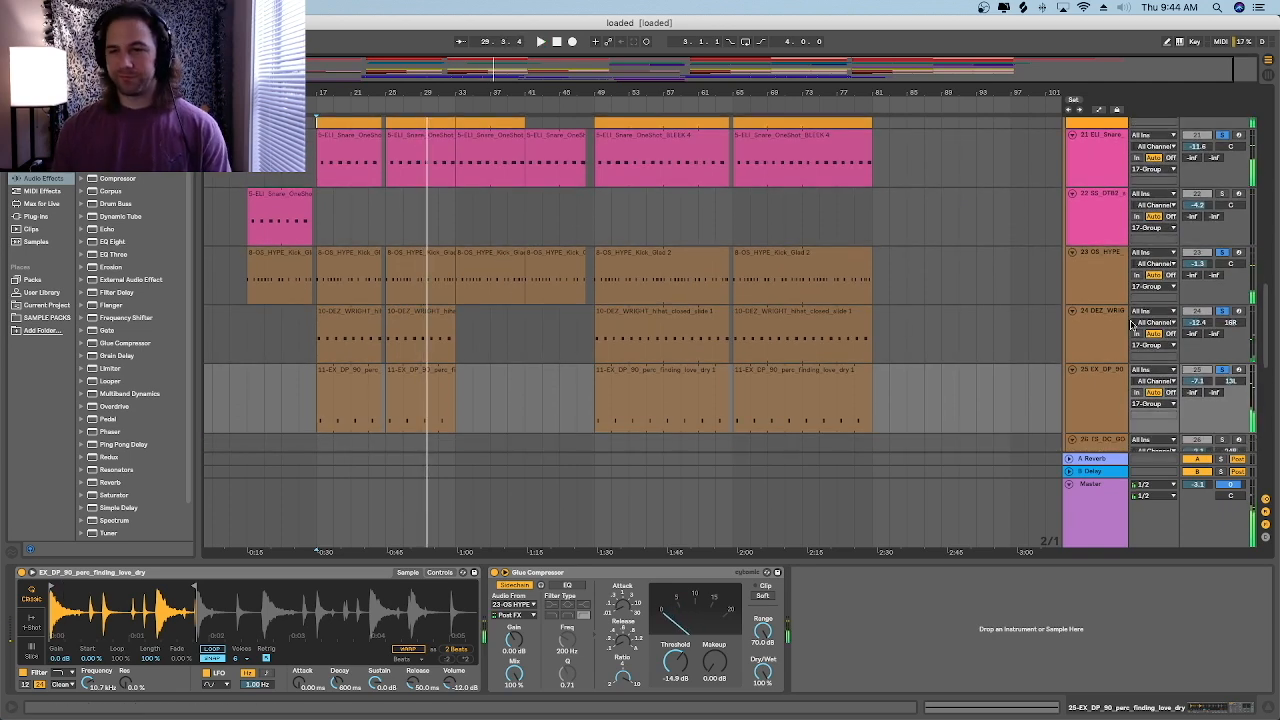
{"action": "left_click", "coordinate": [1222, 371]}
Step: Highlight bars 17 to 33 and then bars 49 to 65 across all tracks to compare the two sections
{"action": "scroll", "coordinate": [548, 334], "scroll_direction": "up", "scroll_amount": 10}
{"action": "scroll", "coordinate": [558, 325], "scroll_direction": "up", "scroll_amount": 3}
{"action": "scroll", "coordinate": [320, 185], "scroll_direction": "up", "scroll_amount": 4}
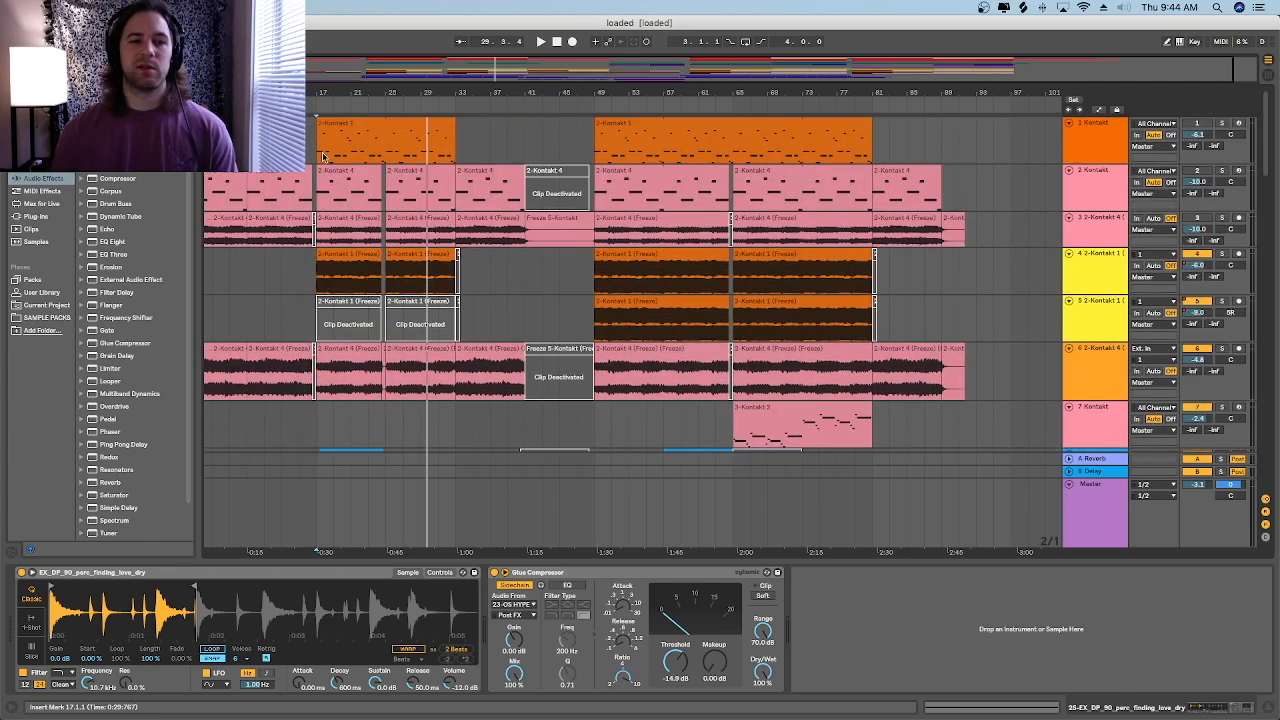
{"action": "left_click_drag", "start_coordinate": [314, 143], "coordinate": [457, 545]}
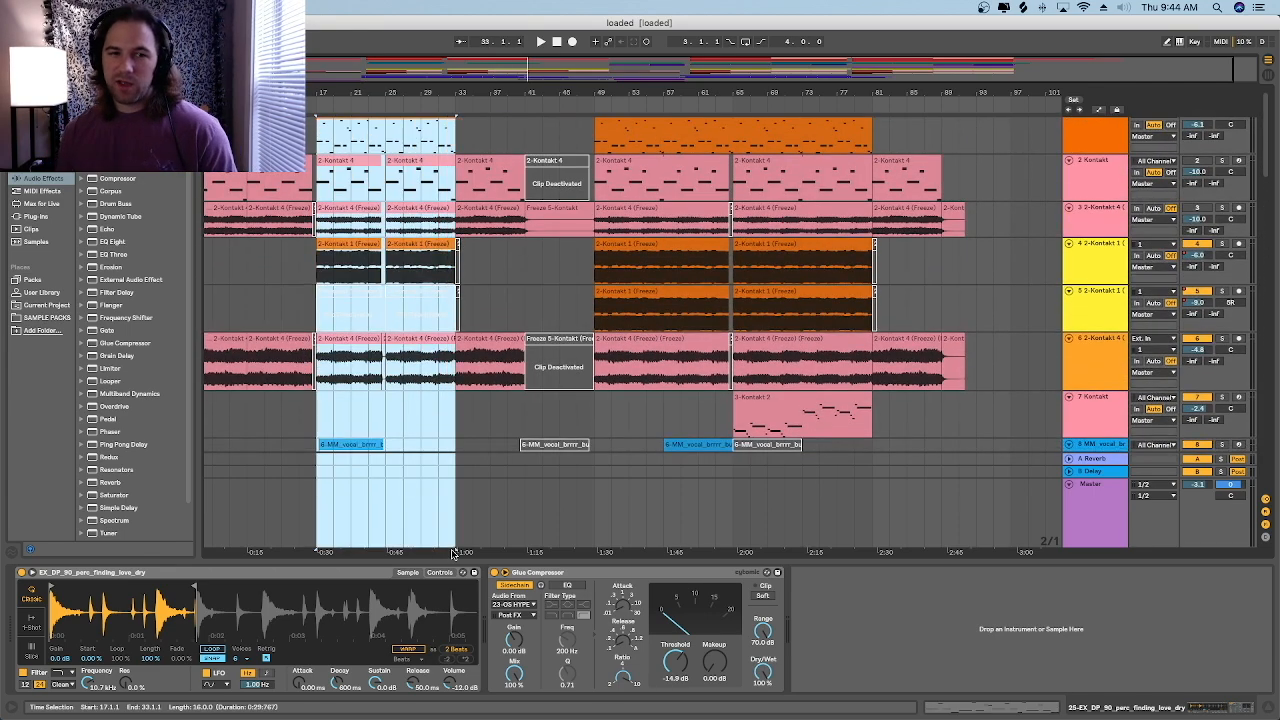
{"action": "left_click_drag", "start_coordinate": [595, 128], "coordinate": [729, 569]}
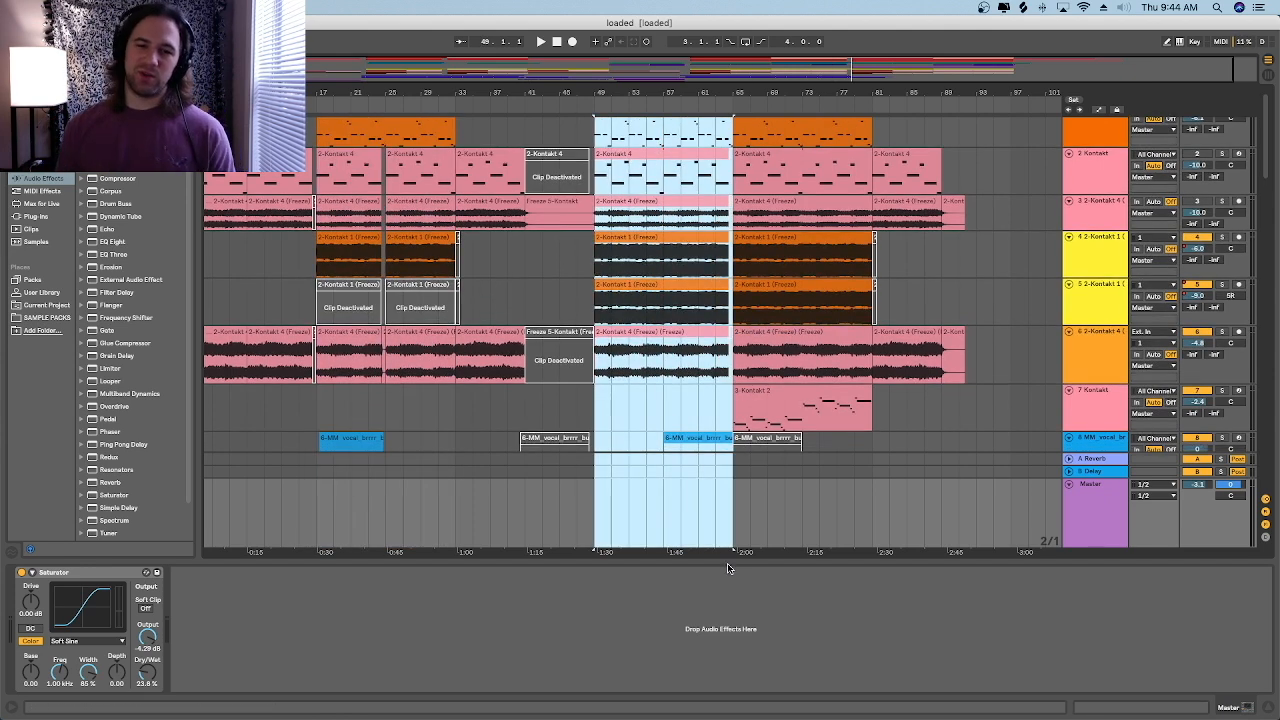
Step: Place the insert marker at bar 41 on synth loop track 9 and briefly play the section from there
{"action": "scroll", "coordinate": [598, 420], "scroll_direction": "down", "scroll_amount": 5}
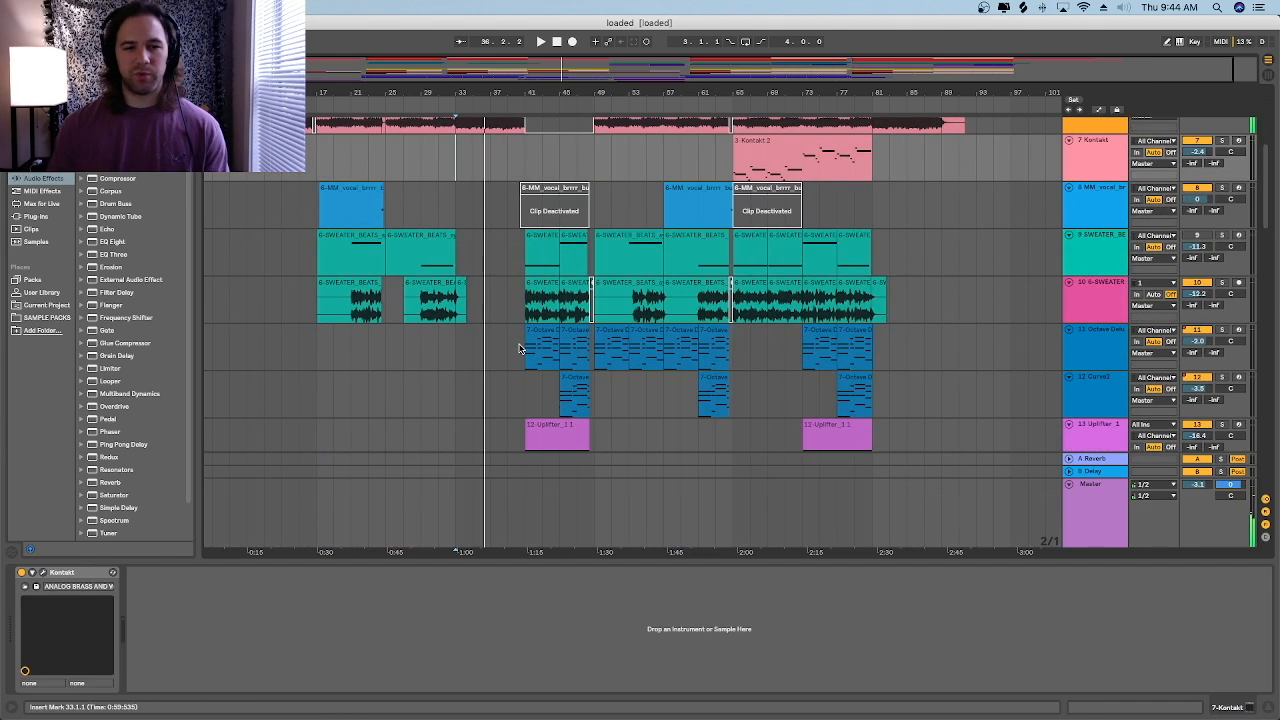
{"action": "left_click", "coordinate": [519, 346]}
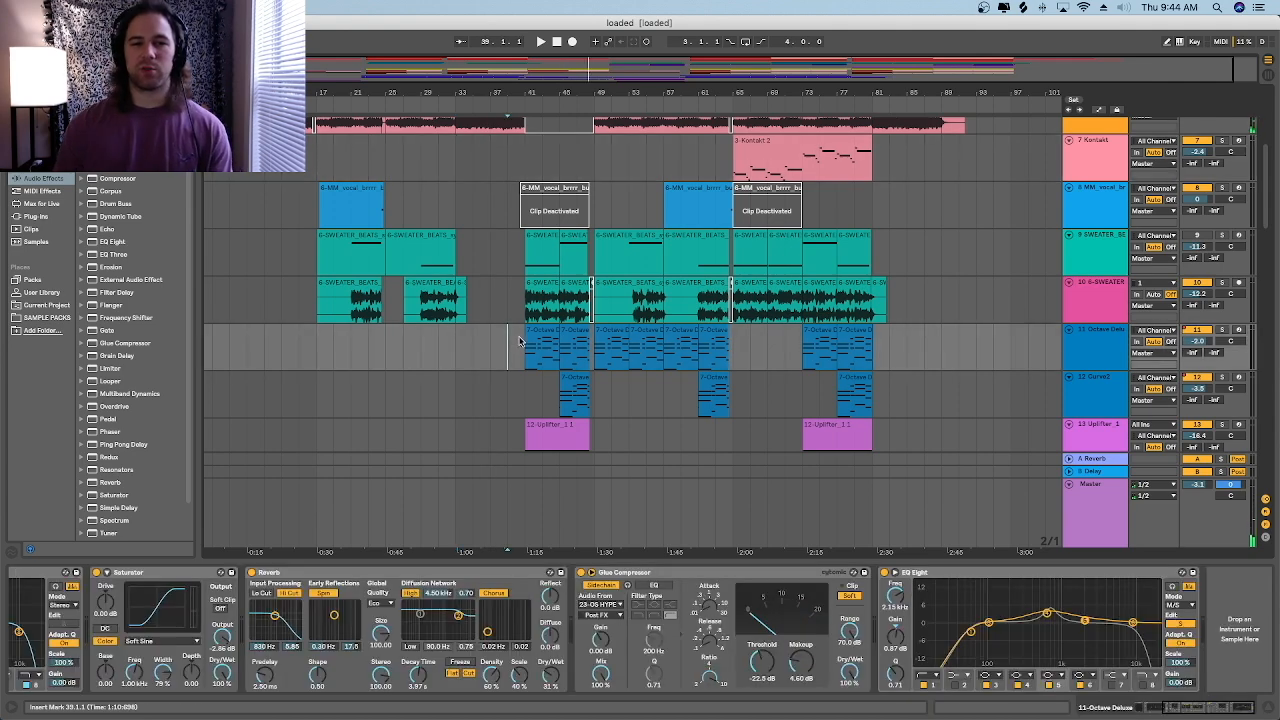
{"action": "left_click", "coordinate": [517, 265]}
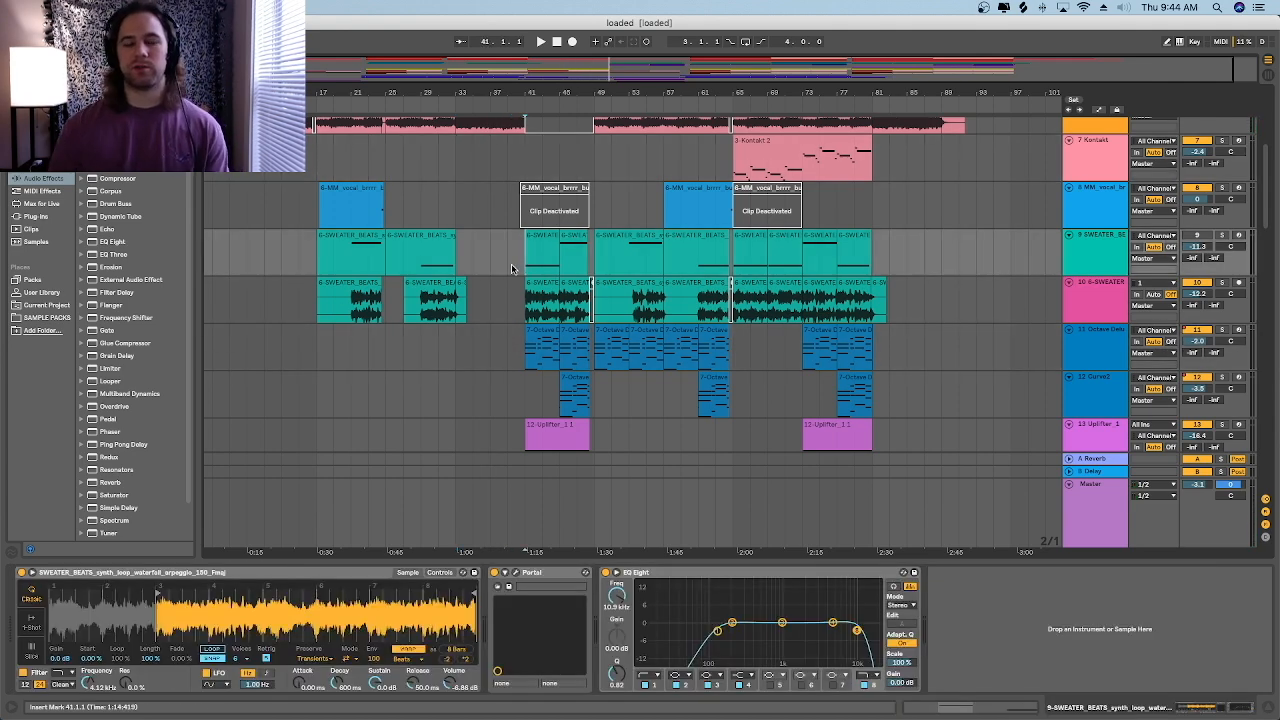
{"action": "key", "text": "space"}
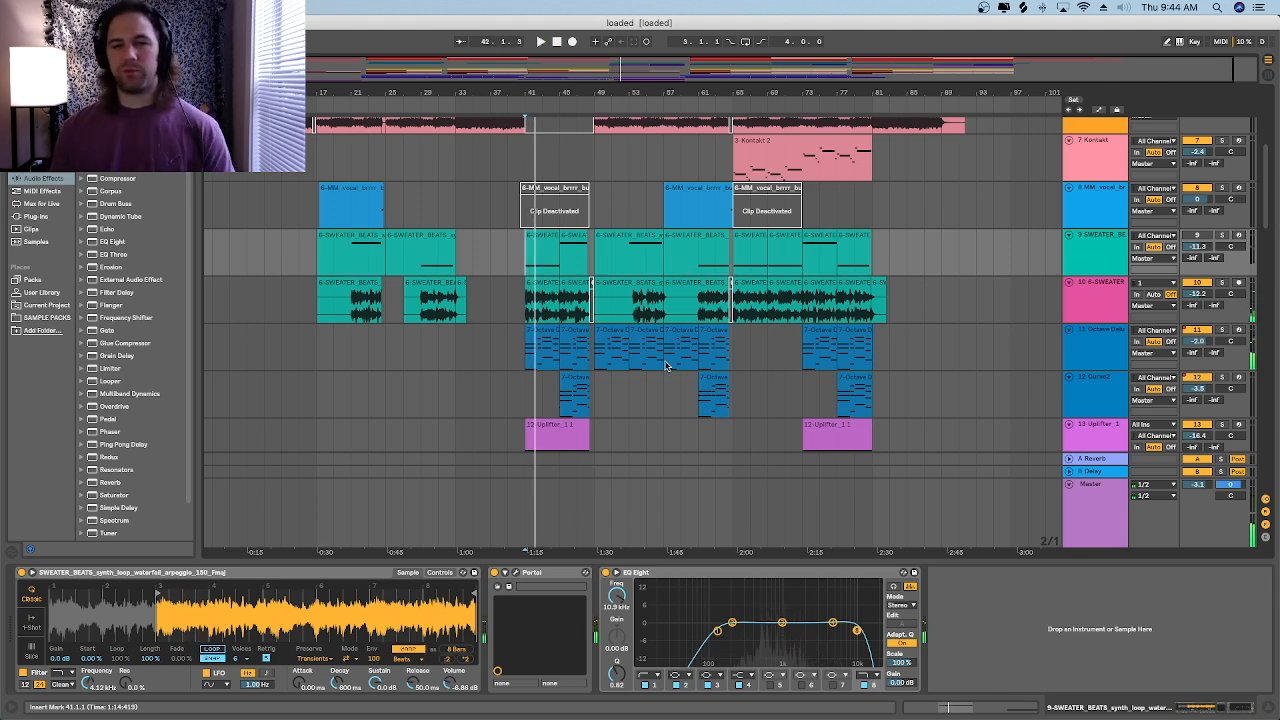
Step: Show the device chain of track 11, return to bar 41 and open the Octave Deluxe instrument window
{"action": "scroll", "coordinate": [665, 366], "scroll_direction": "down", "scroll_amount": 5}
{"action": "left_click", "coordinate": [1108, 159]}
{"action": "scroll", "coordinate": [75, 585], "scroll_direction": "left", "scroll_amount": 5}
{"action": "left_click", "coordinate": [61, 577]}
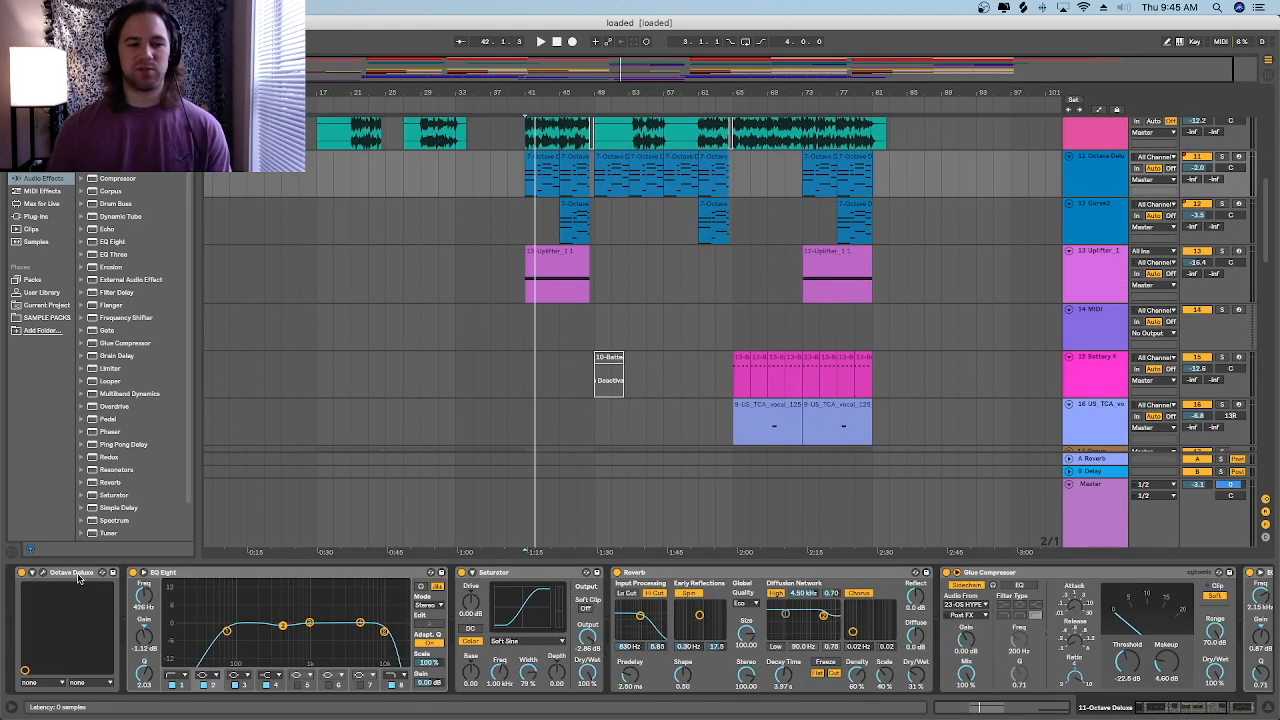
{"action": "left_click", "coordinate": [70, 579]}
{"action": "scroll", "coordinate": [643, 271], "scroll_direction": "up", "scroll_amount": 3}
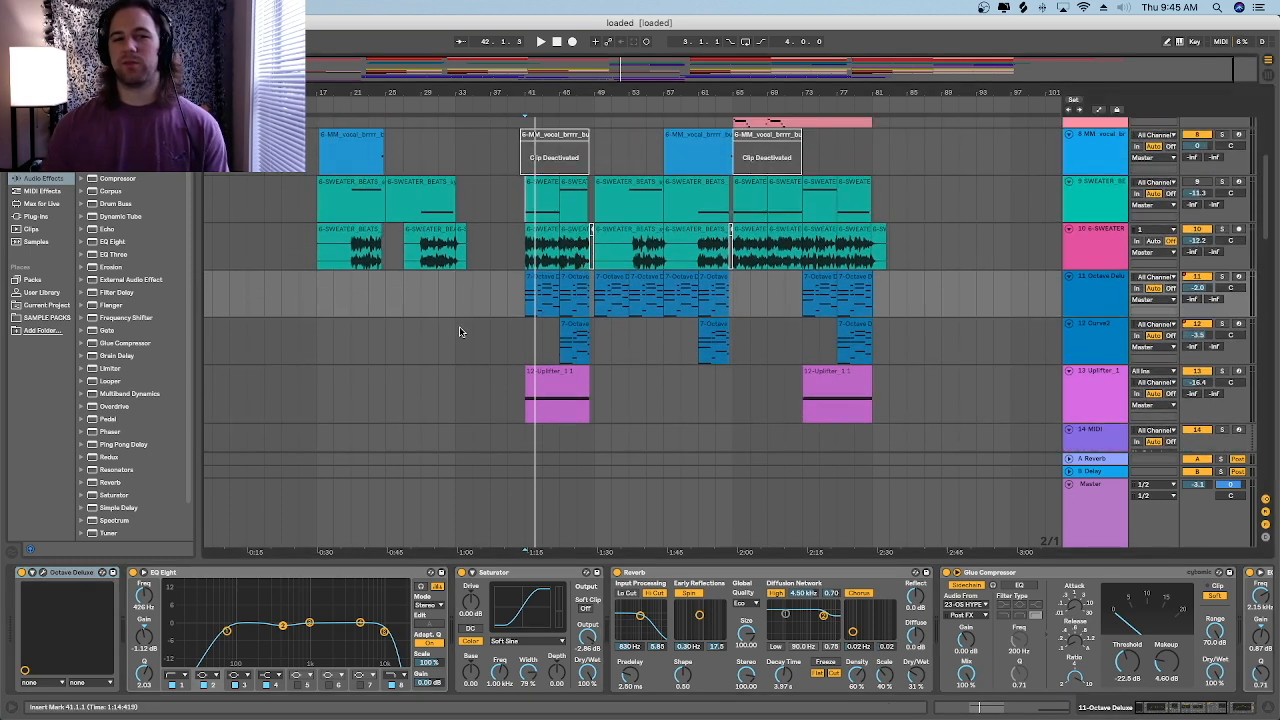
{"action": "key", "text": "space"}
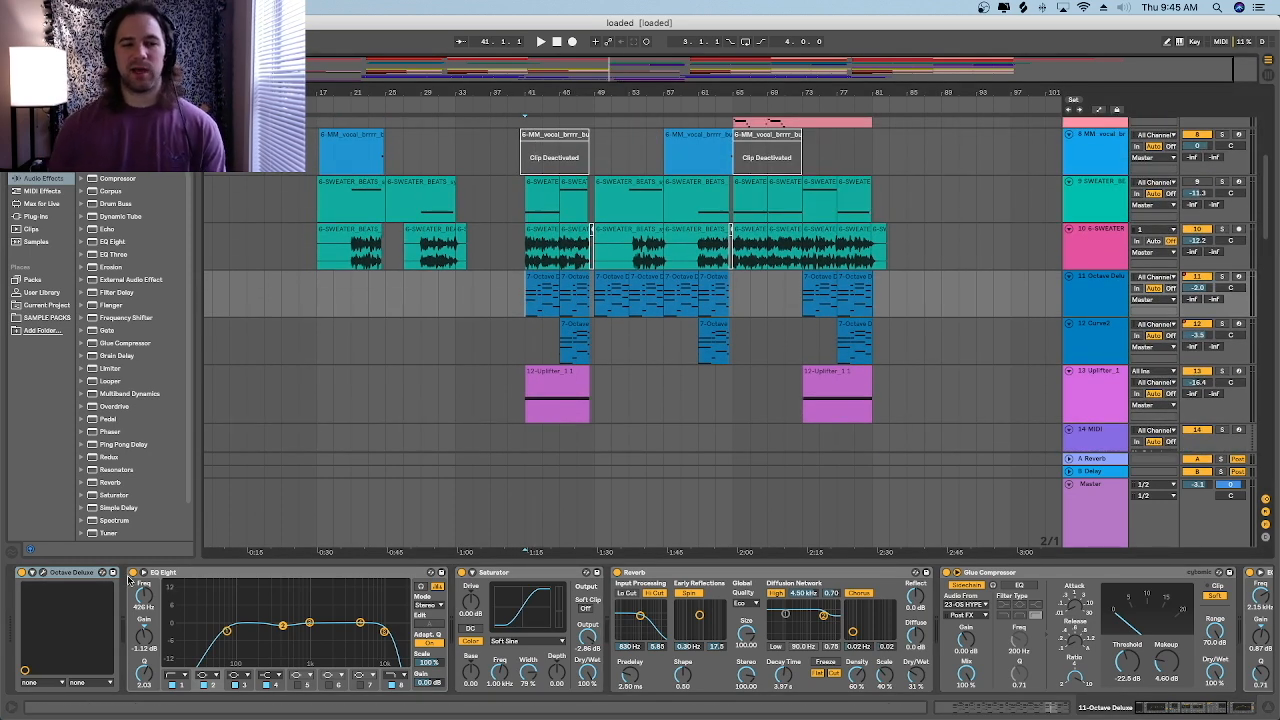
{"action": "left_click", "coordinate": [42, 572]}
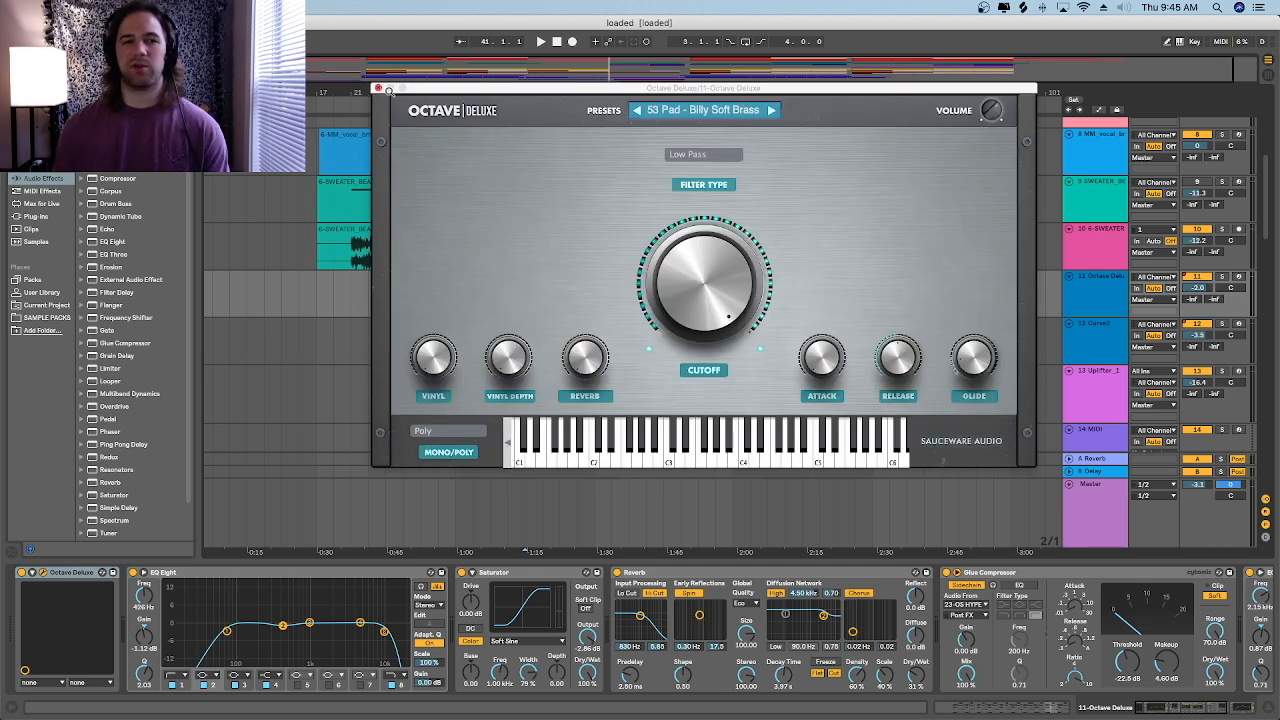
Step: Close the Octave Deluxe window and play the section from bar 41 on track 11
{"action": "left_click", "coordinate": [378, 88]}
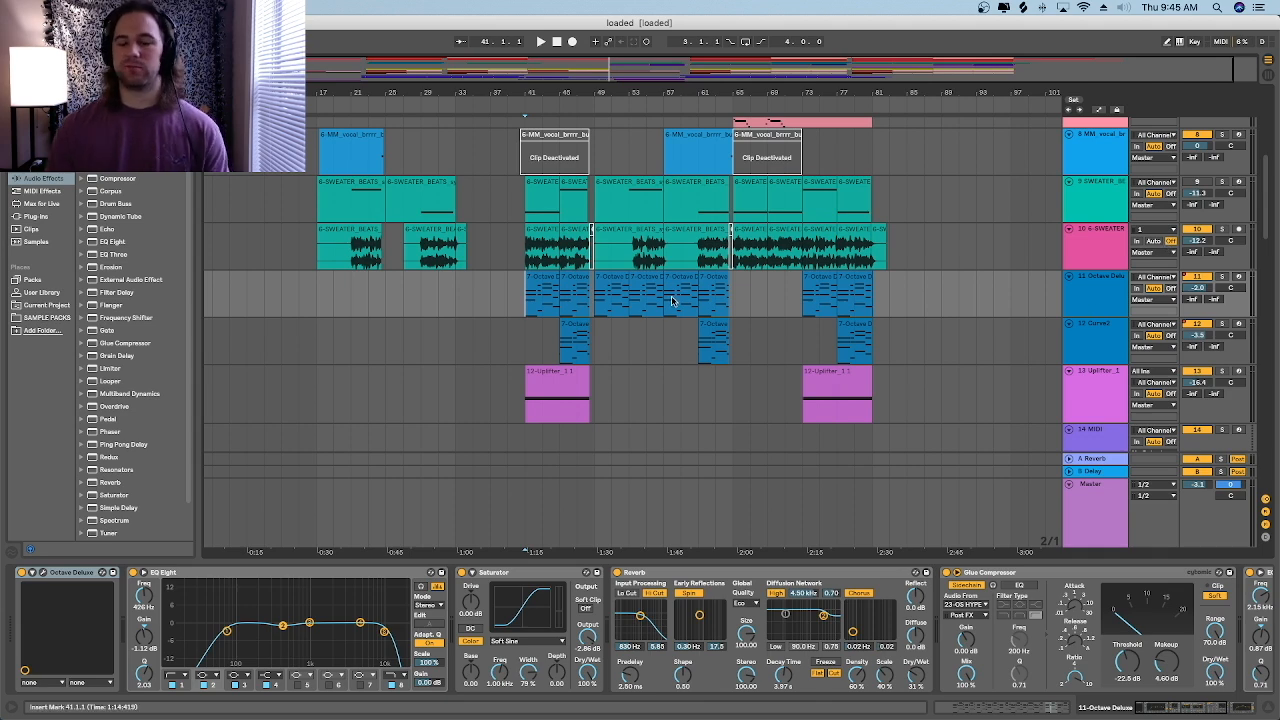
{"action": "left_click", "coordinate": [540, 285]}
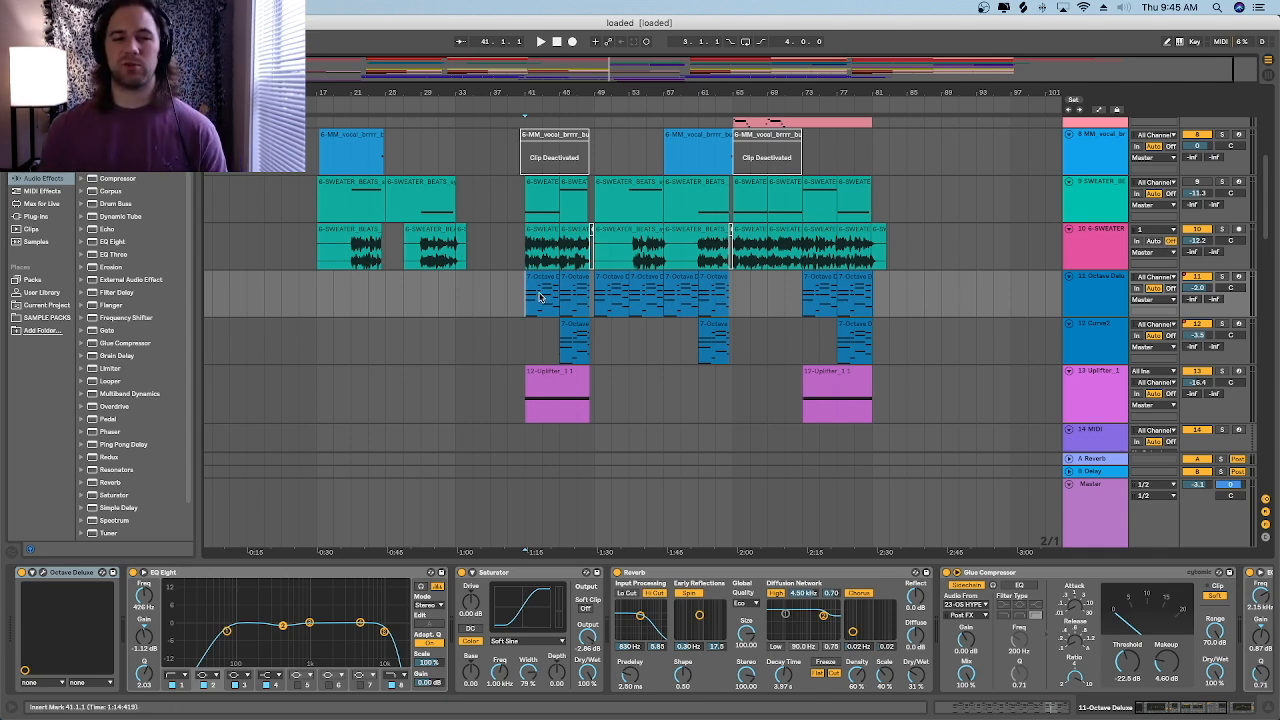
{"action": "key", "text": "space"}
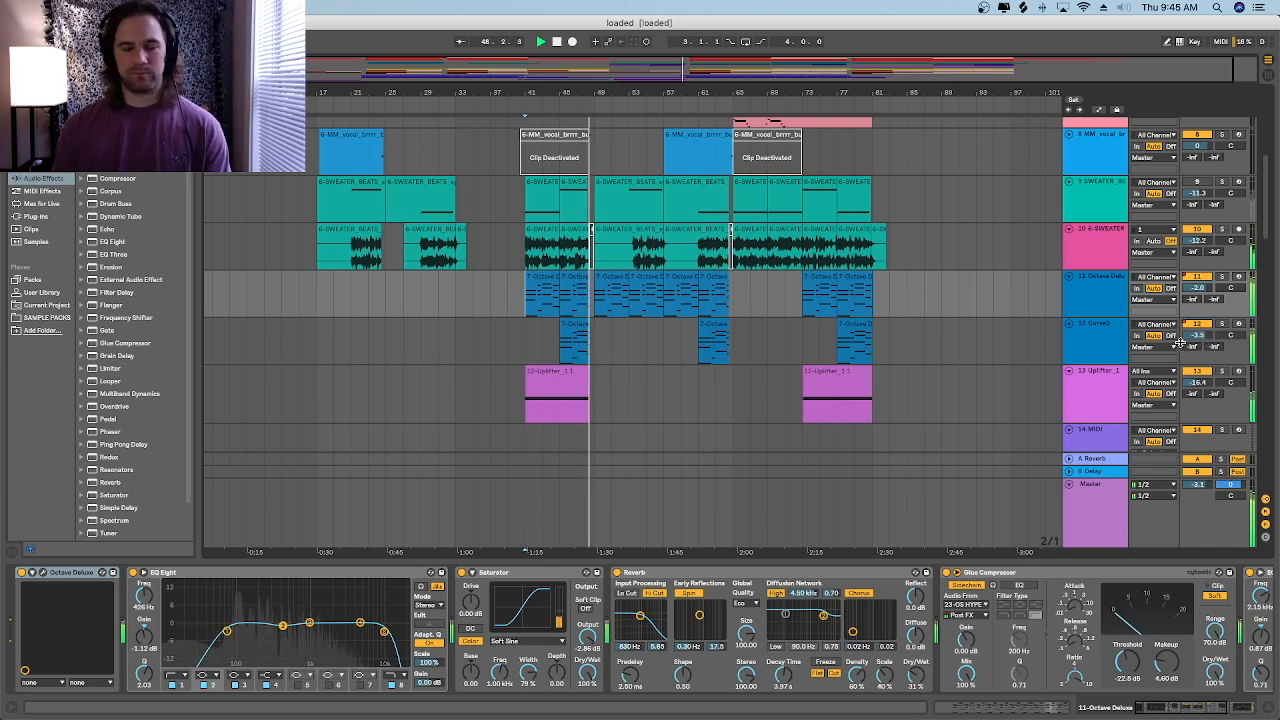
{"action": "key", "text": "space"}
Step: Audition the soloed Curve2 track 12 from its first clip at bar 45
{"action": "left_click", "coordinate": [557, 352]}
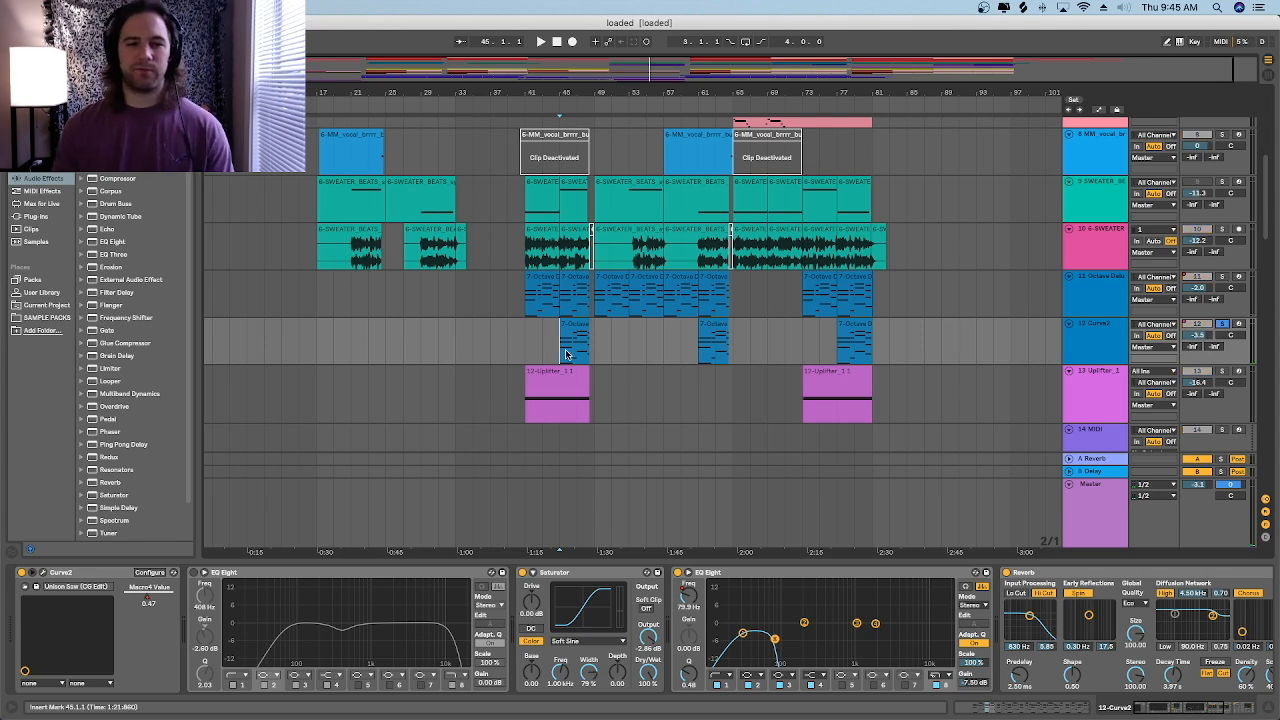
{"action": "scroll", "coordinate": [566, 353], "scroll_direction": "down", "scroll_amount": 3}
{"action": "key", "text": "space"}
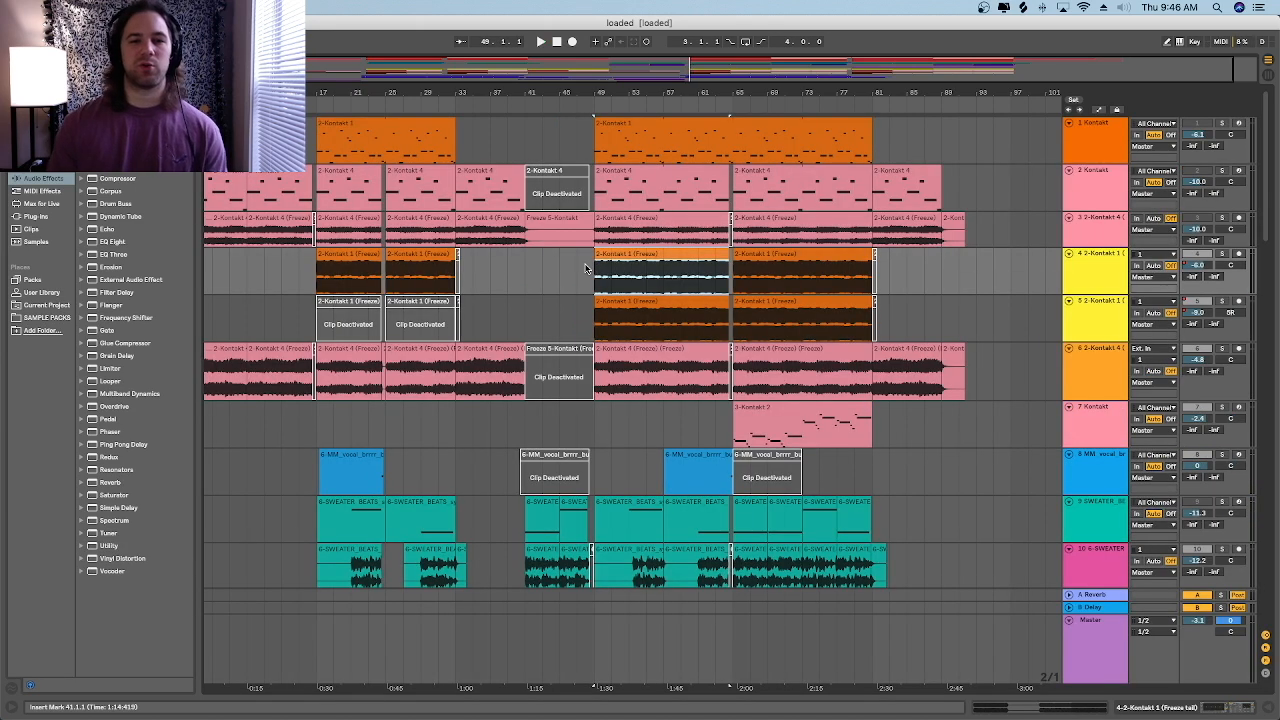
Step: Play the arrangement from bar 49 on track 4 while looking over the lower tracks
{"action": "left_click", "coordinate": [586, 268]}
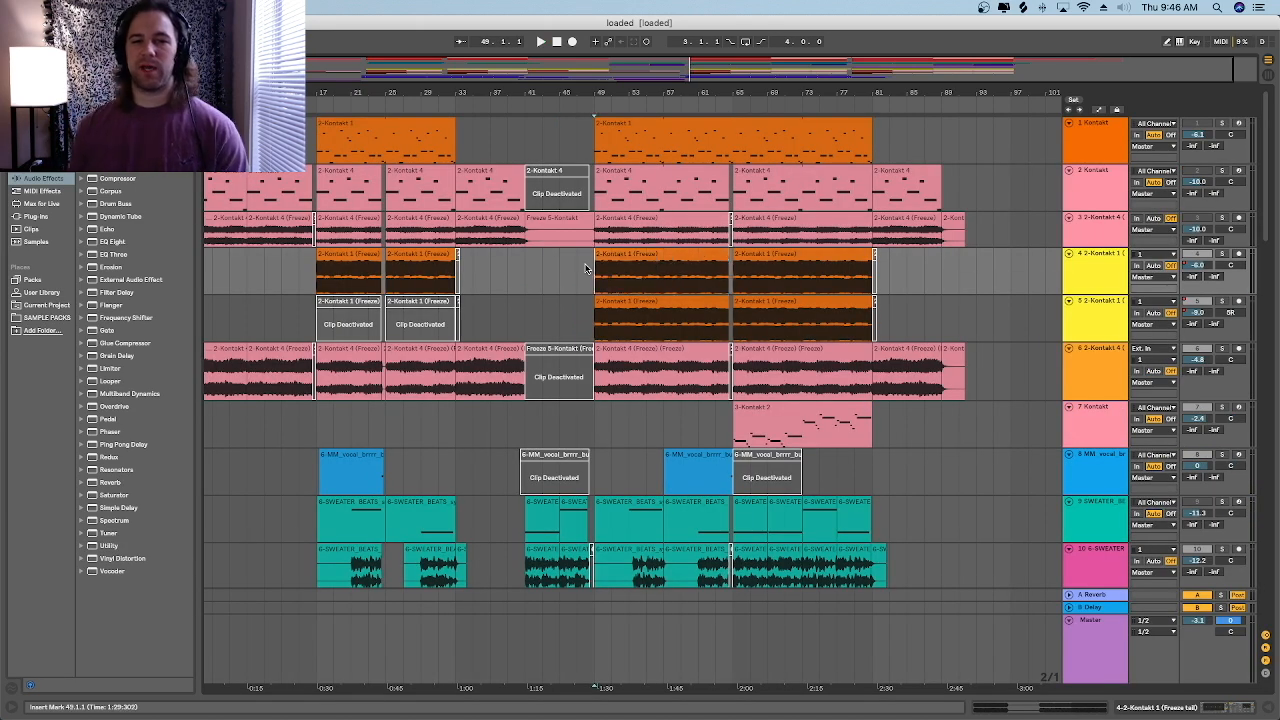
{"action": "key", "text": "space"}
{"action": "scroll", "coordinate": [645, 415], "scroll_direction": "down", "scroll_amount": 5}
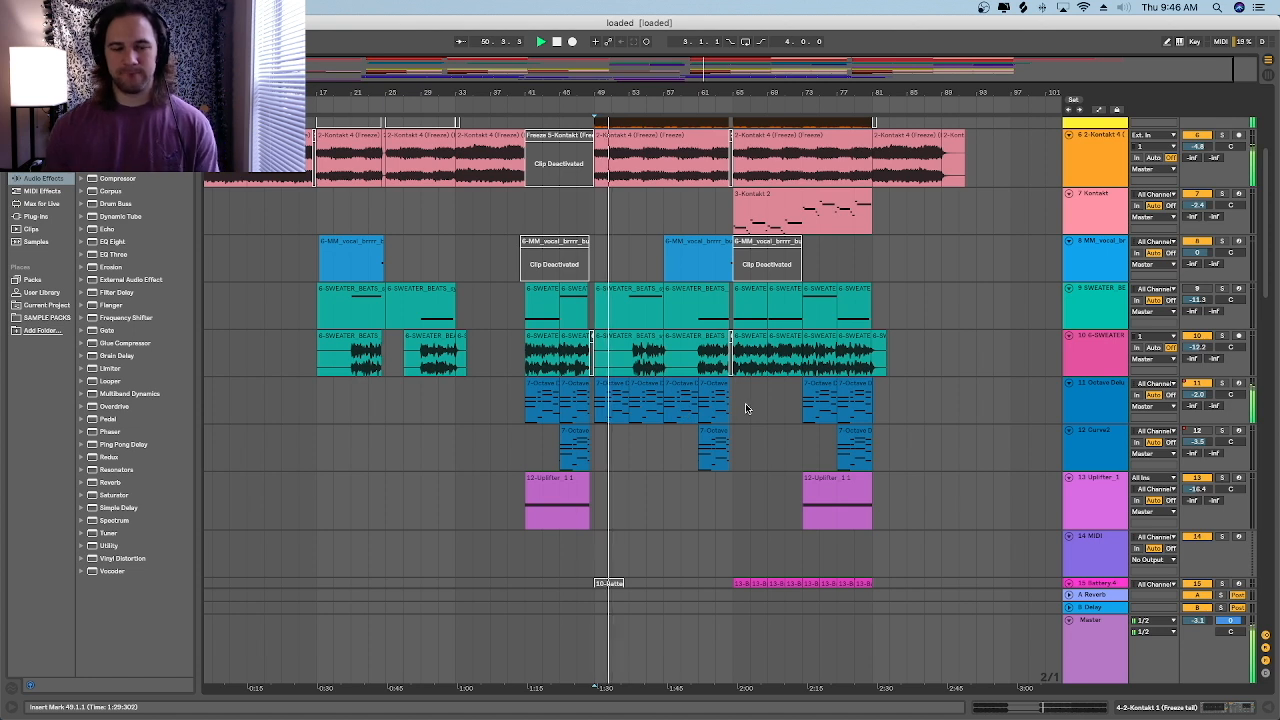
Step: Select Octave Deluxe track 11 and highlight its clips from bar 49 to 65
{"action": "left_click", "coordinate": [1067, 393]}
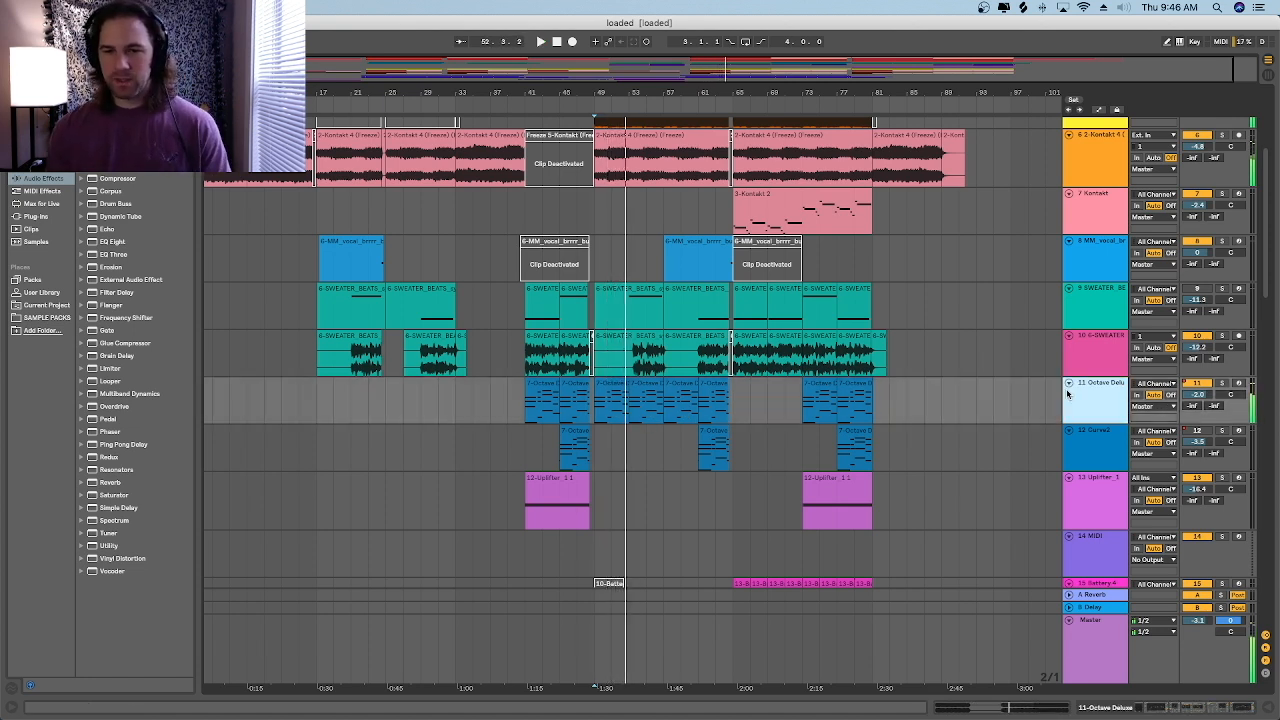
{"action": "left_click_drag", "start_coordinate": [600, 407], "coordinate": [731, 407]}
{"action": "scroll", "coordinate": [666, 407], "scroll_direction": "up", "scroll_amount": 5}
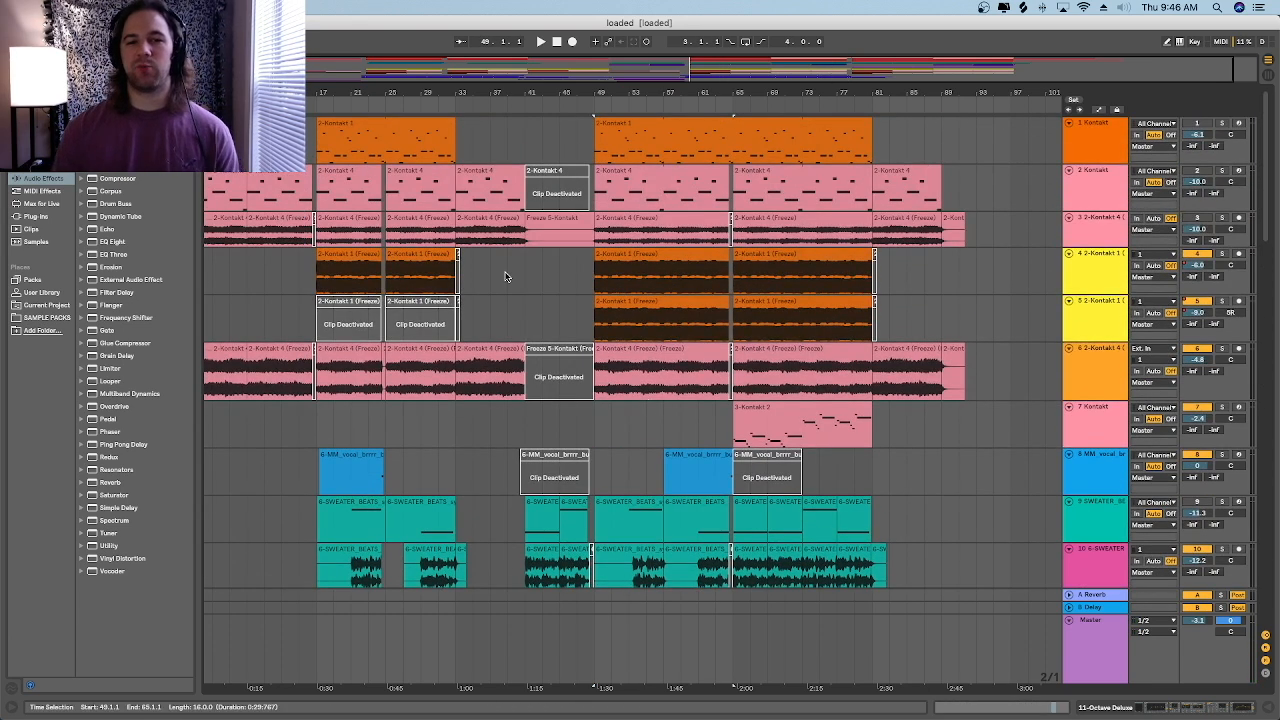
Step: Inspect track 5's frozen Kontakt clip at bar 49, then show the track's device chain
{"action": "left_click", "coordinate": [658, 300]}
{"action": "double_click", "coordinate": [1097, 319]}
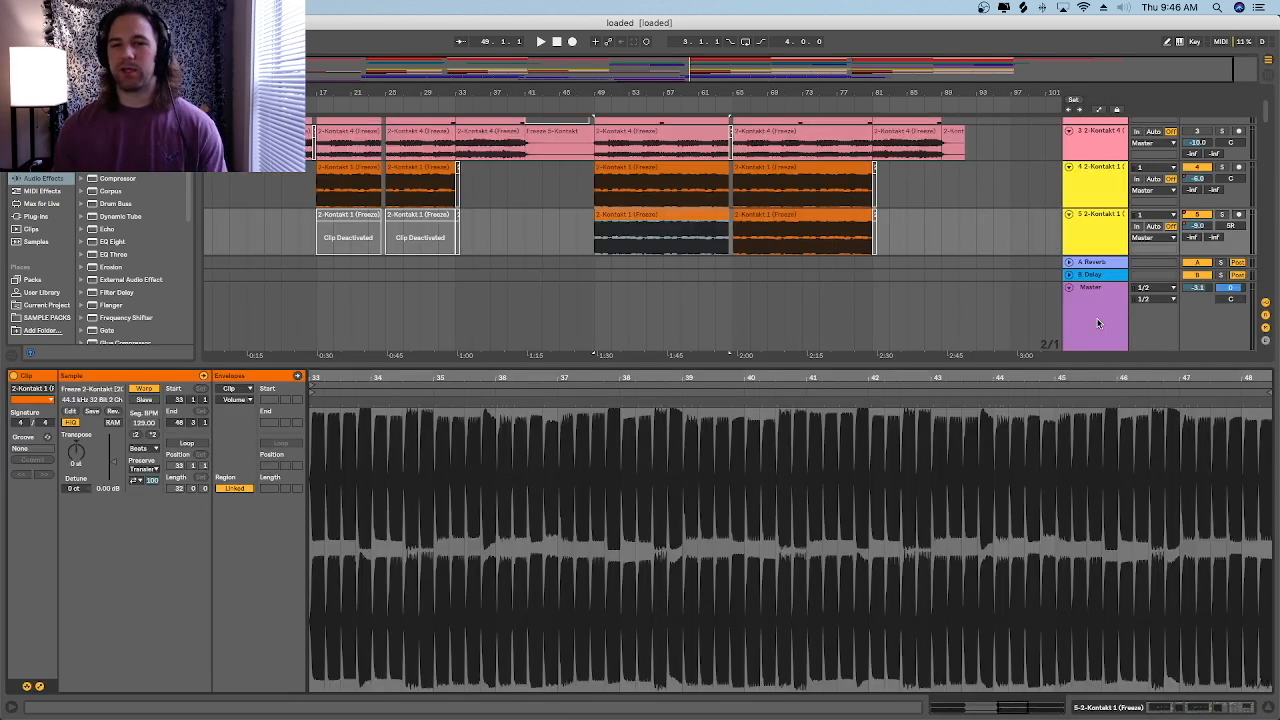
{"action": "key", "text": "shift+Tab"}
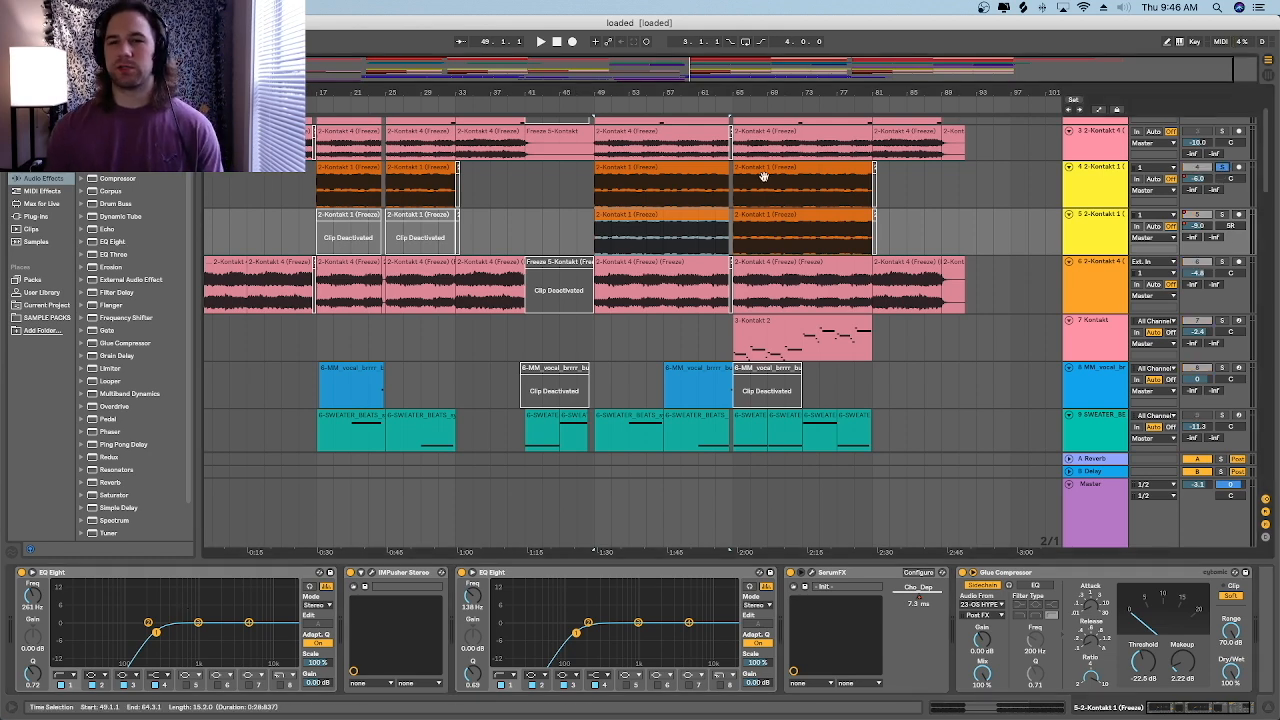
Step: Audition the soloed track 4 from bar 49, then audition track 5 soloed from the same bar
{"action": "left_click", "coordinate": [596, 188]}
{"action": "key", "text": "space"}
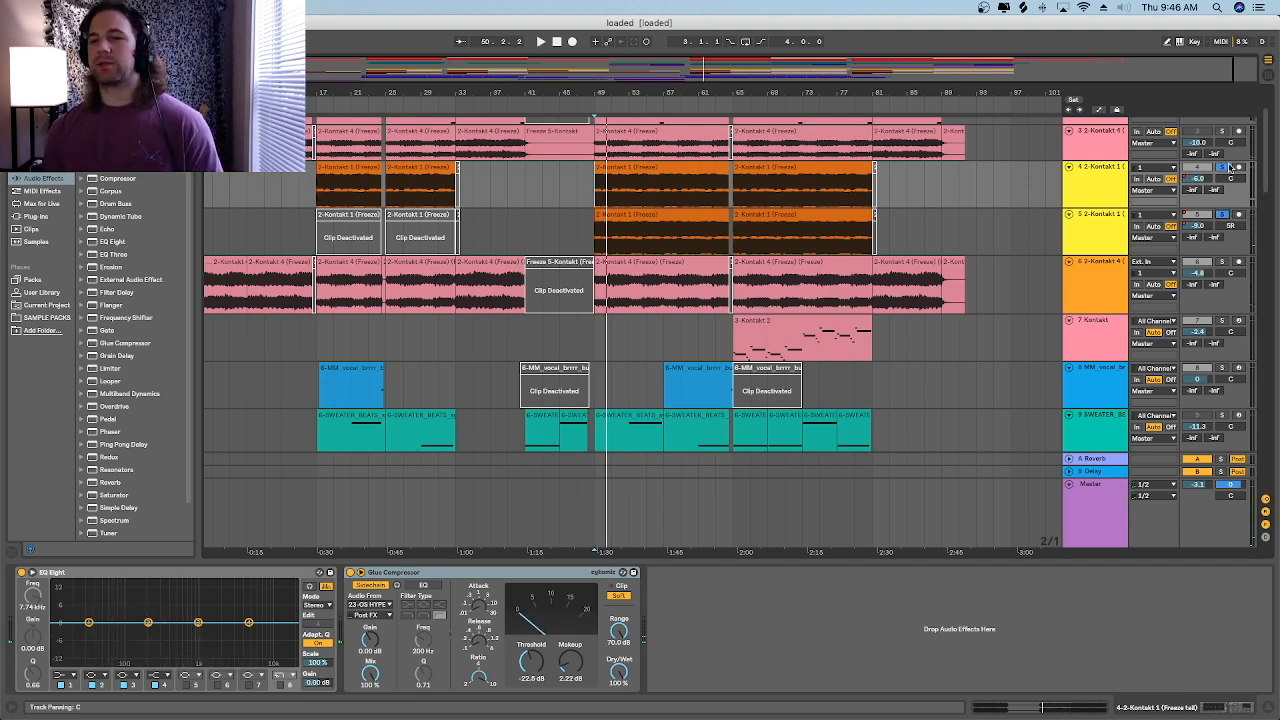
{"action": "left_click", "coordinate": [596, 238]}
{"action": "key", "text": "space"}
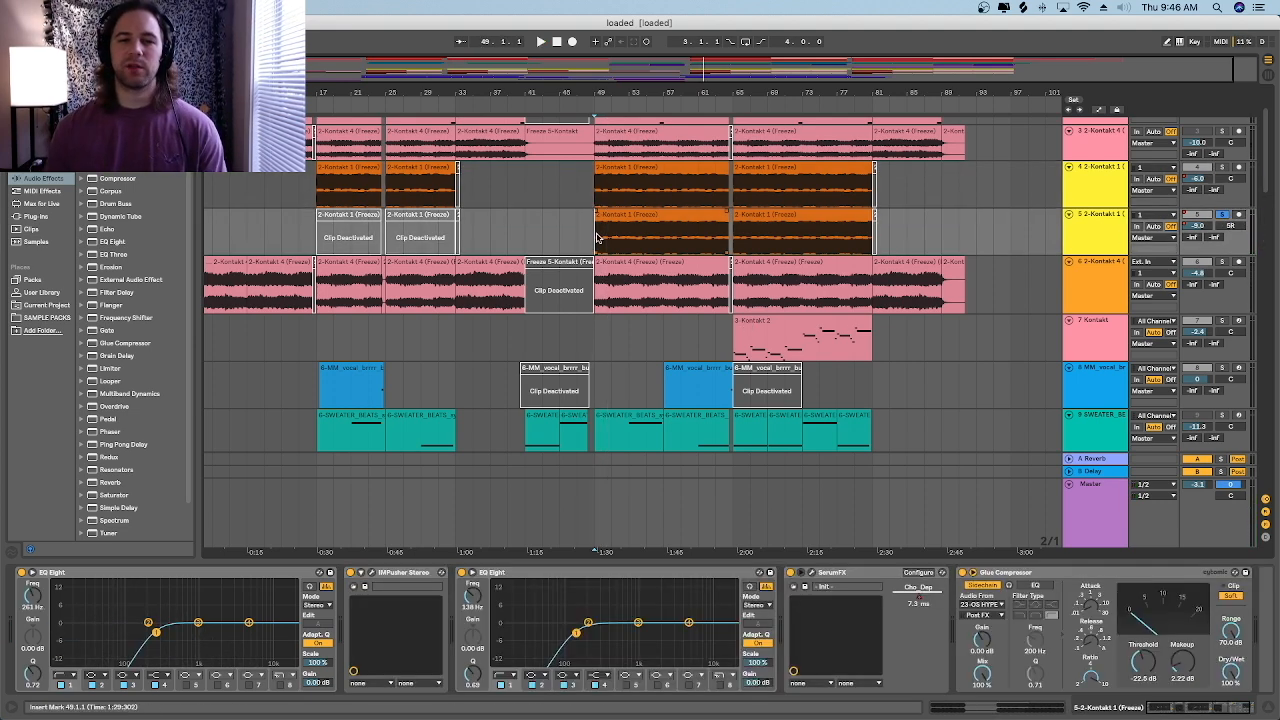
{"action": "key", "text": "space"}
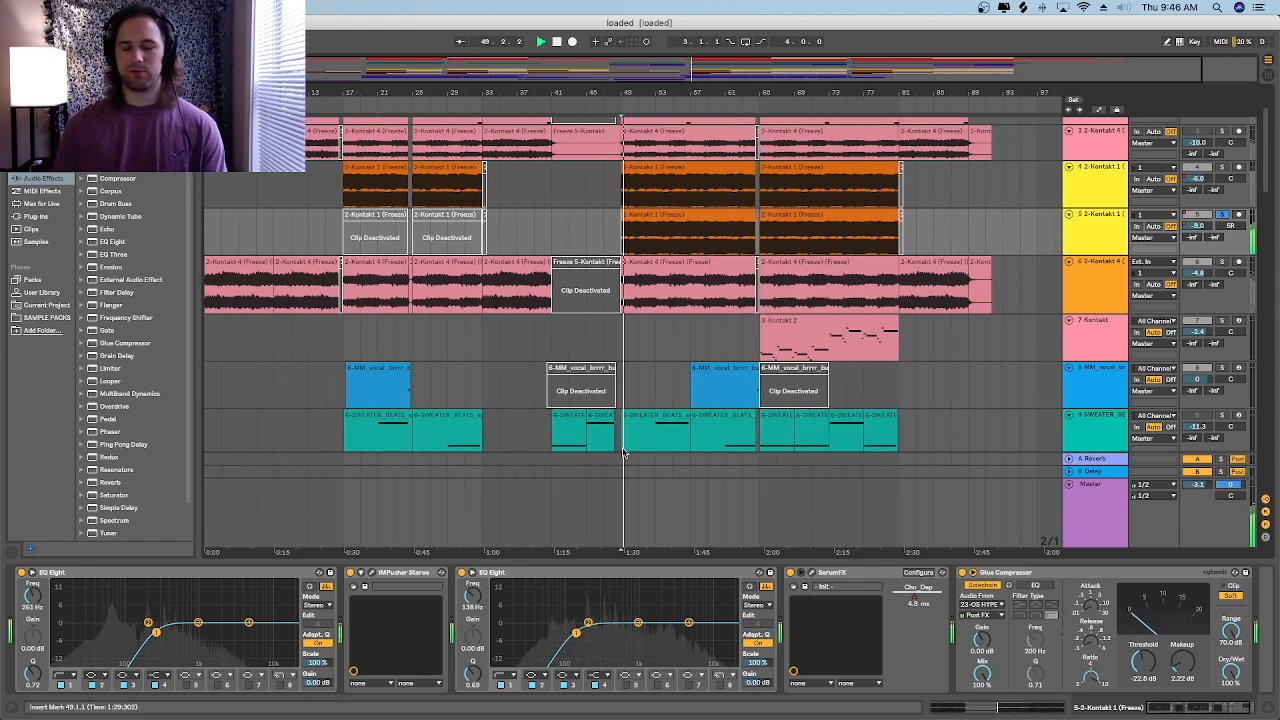
Step: Look through track 5's effect chain around SerumFX while the soloed track plays
{"action": "scroll", "coordinate": [884, 630], "scroll_direction": "right", "scroll_amount": 2}
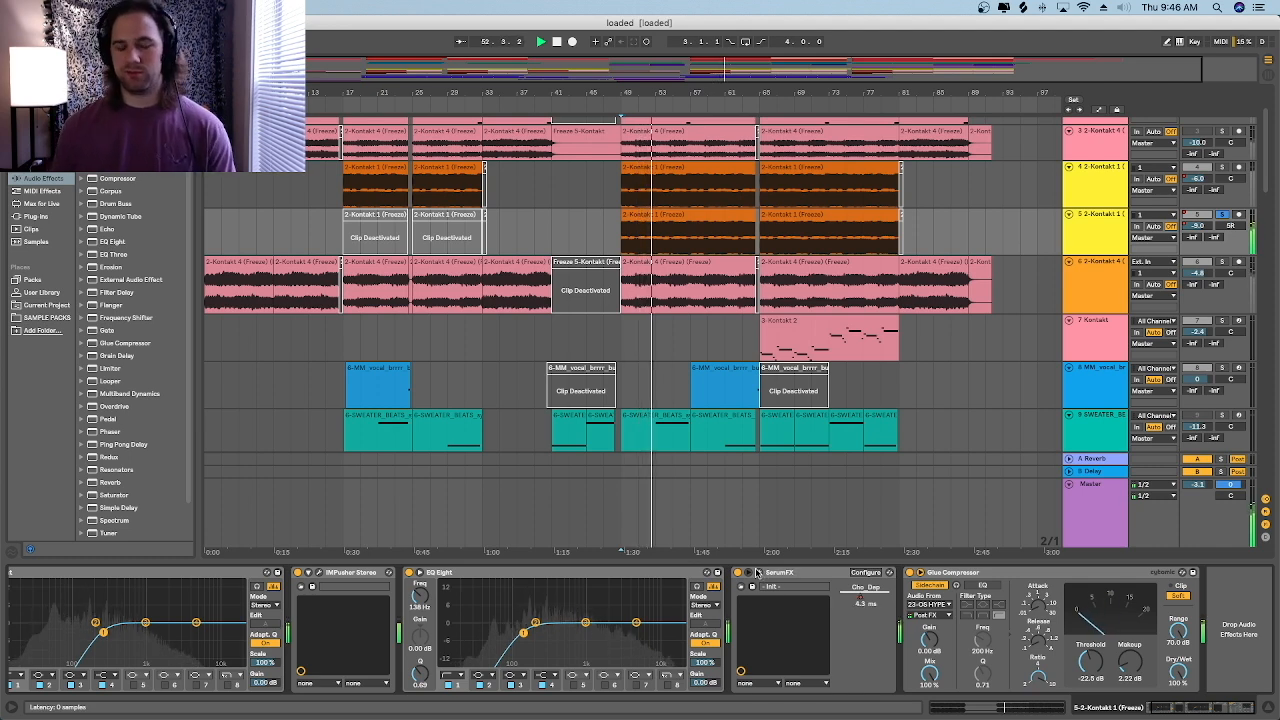
{"action": "scroll", "coordinate": [770, 574], "scroll_direction": "left", "scroll_amount": 1}
{"action": "scroll", "coordinate": [774, 574], "scroll_direction": "left", "scroll_amount": 1}
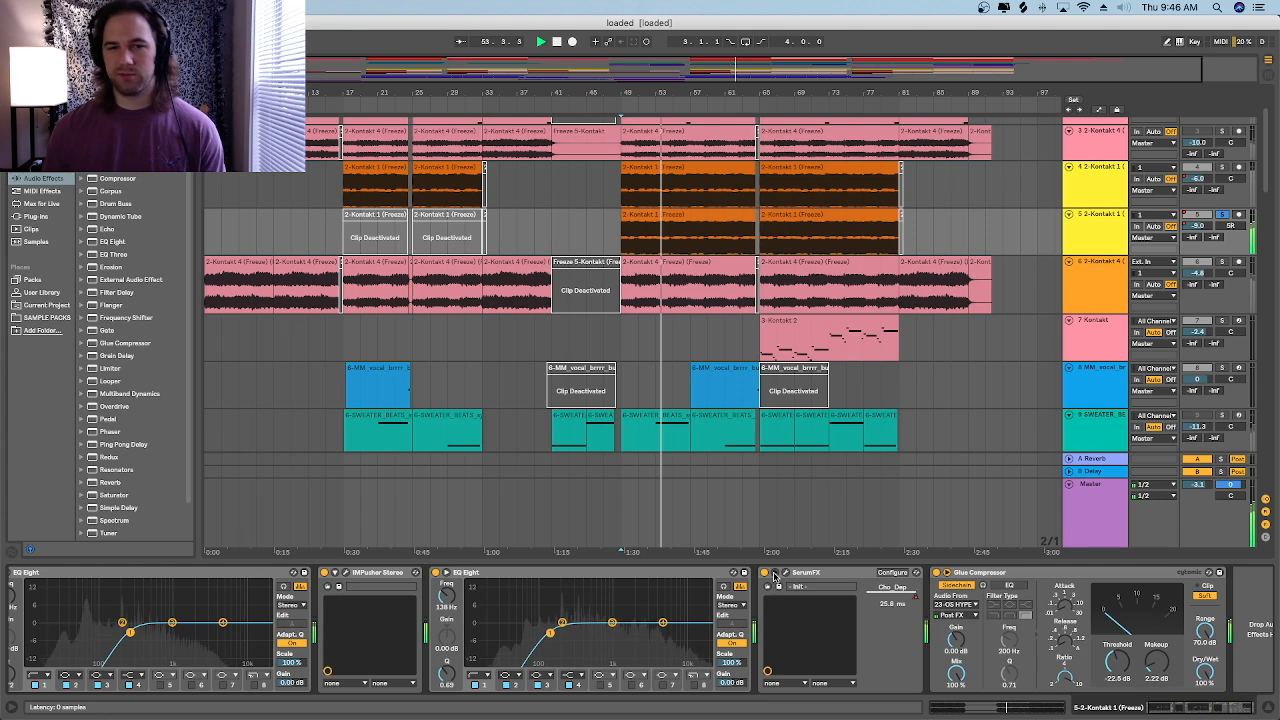
{"action": "scroll", "coordinate": [790, 572], "scroll_direction": "left", "scroll_amount": 1}
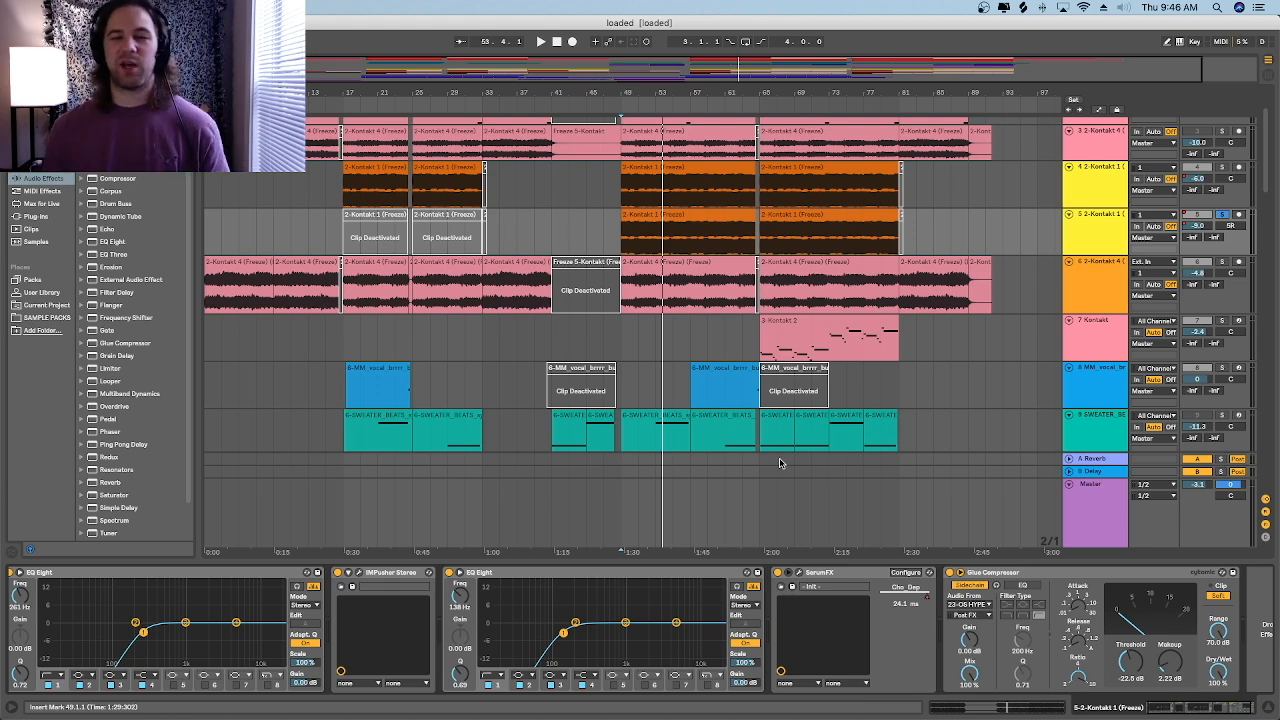
{"action": "scroll", "coordinate": [627, 238], "scroll_direction": "right", "scroll_amount": 1}
Step: Return to bar 49 on track 5, open the SerumFX window and play the section to show its Chorus effect
{"action": "left_click", "coordinate": [611, 228]}
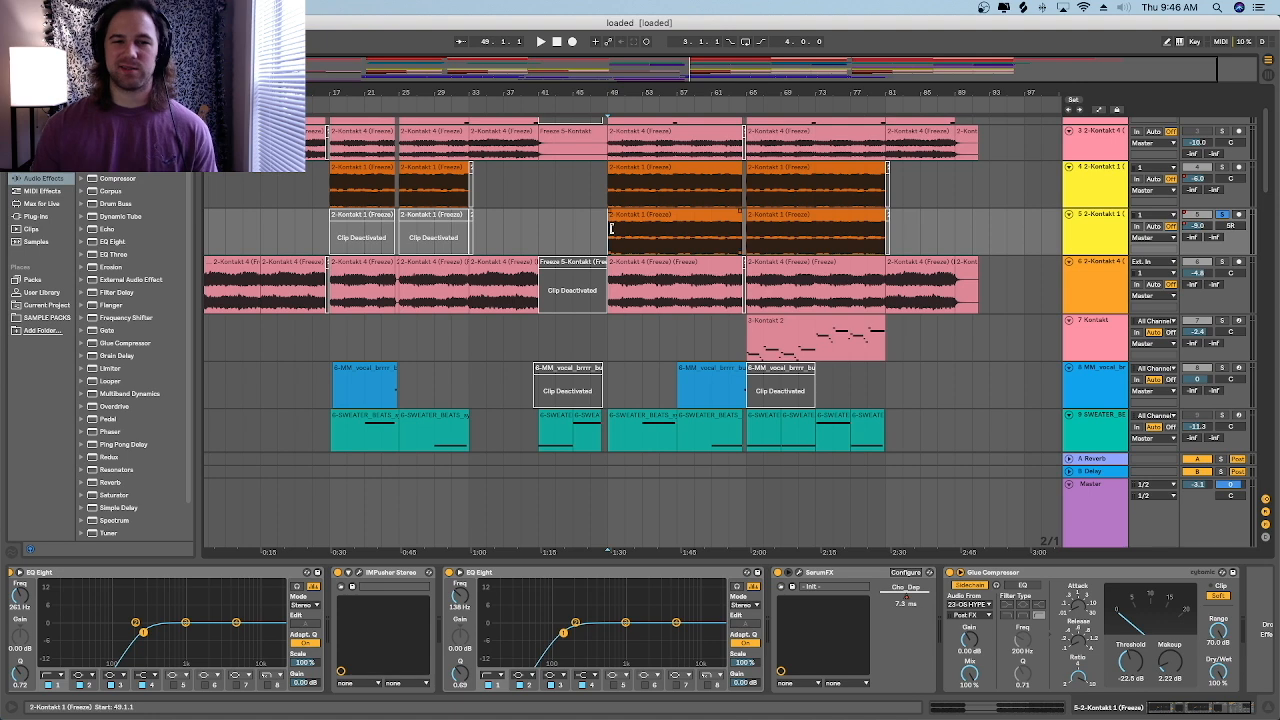
{"action": "left_click", "coordinate": [798, 573]}
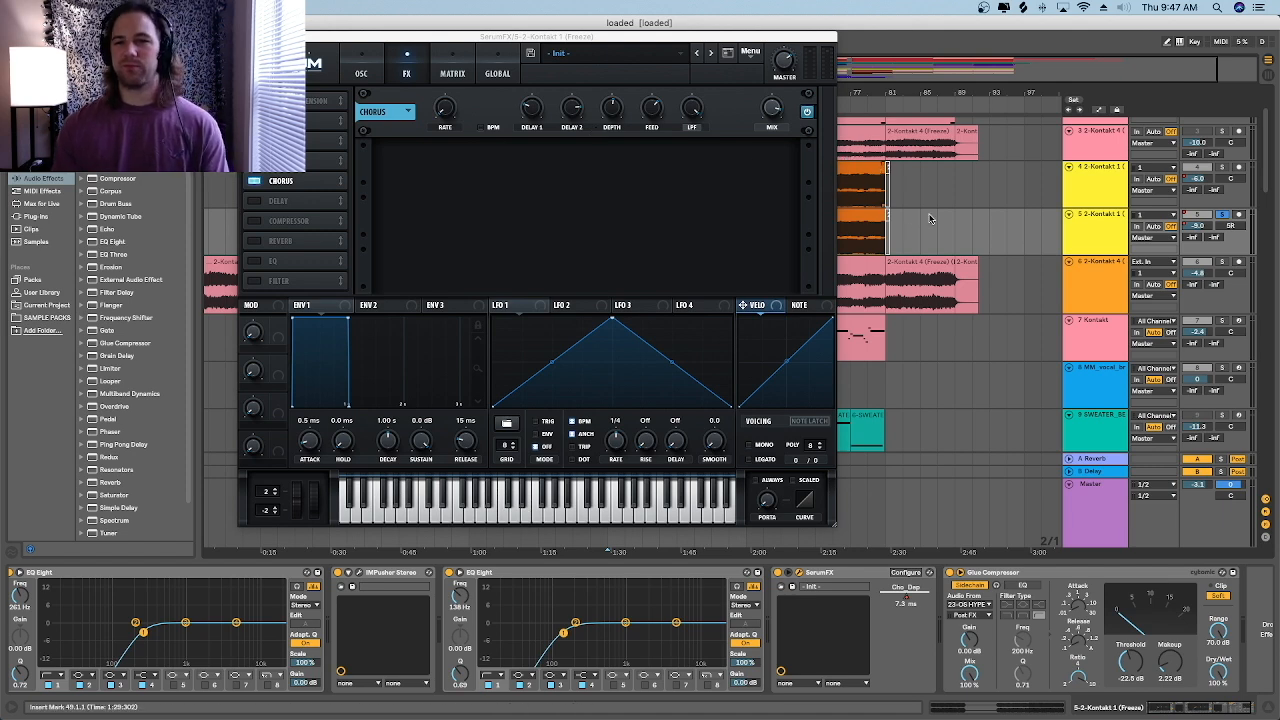
{"action": "key", "text": "space"}
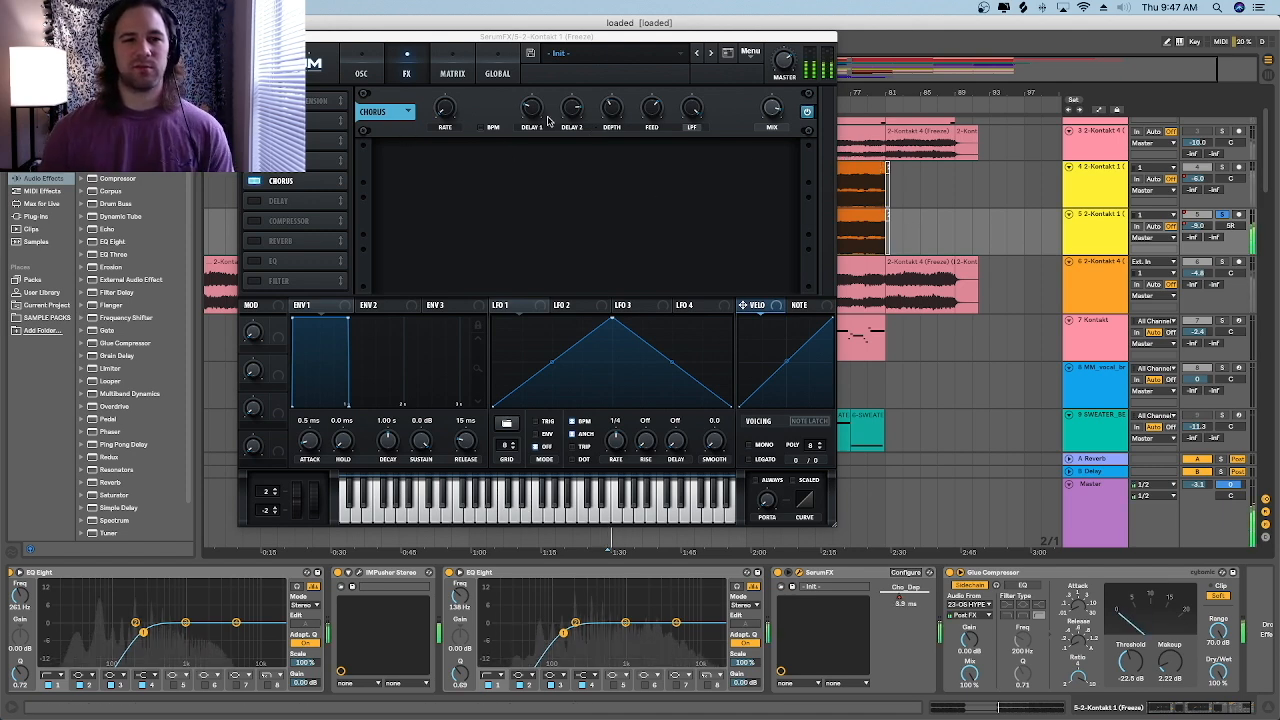
{"action": "left_click_drag", "start_coordinate": [617, 103], "coordinate": [619, 111]}
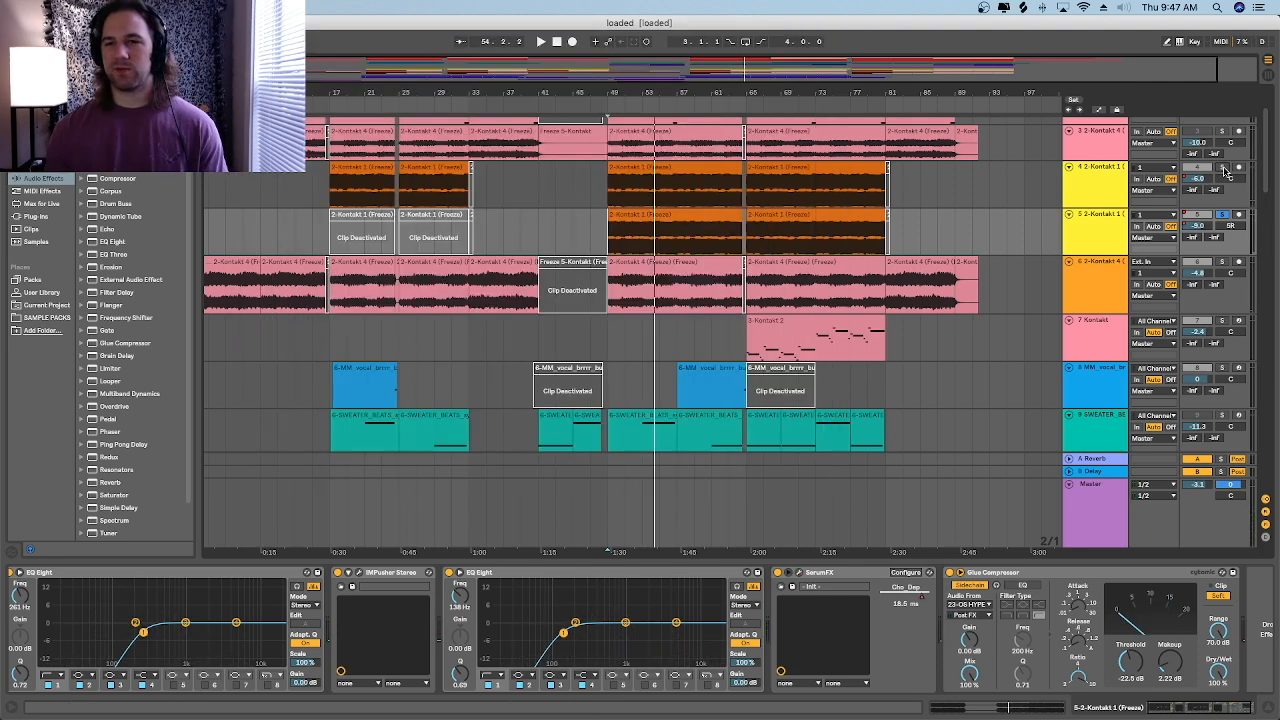
Step: Play tracks 4 and 5 soloed together from bar 49 while comparing their clips with the neighbouring tracks
{"action": "key", "text": "space"}
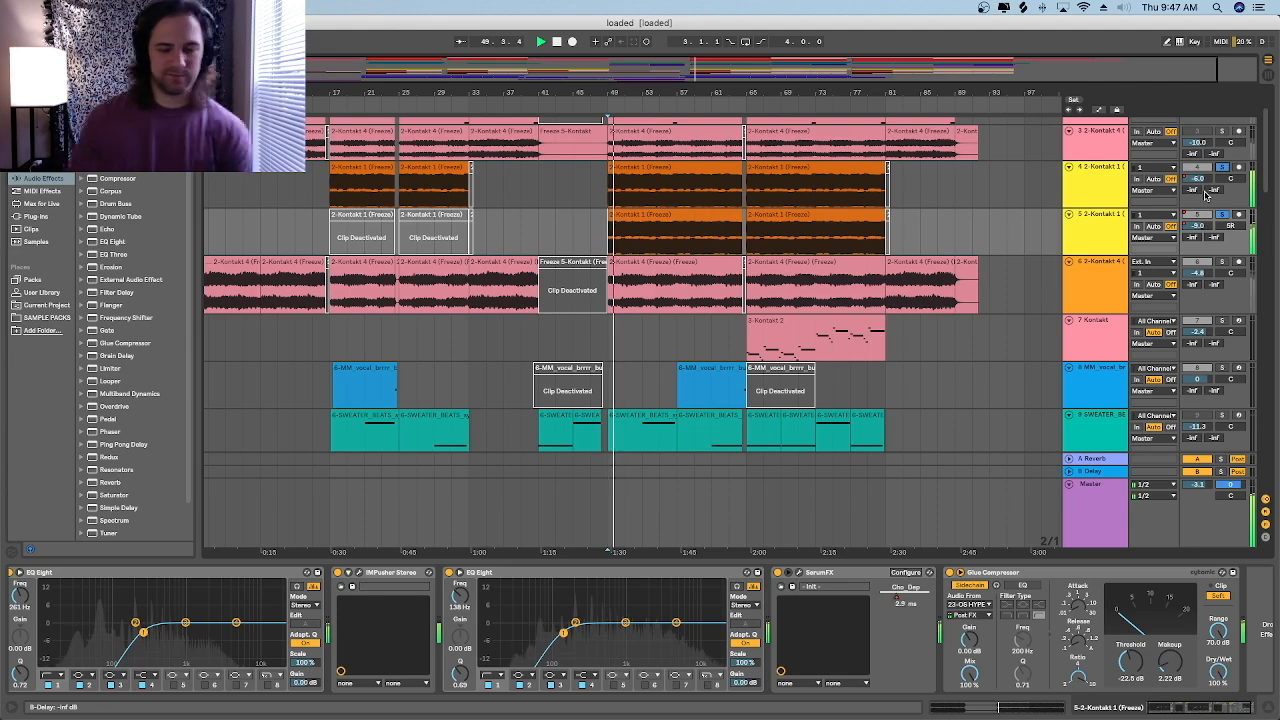
{"action": "scroll", "coordinate": [771, 349], "scroll_direction": "up", "scroll_amount": 3}
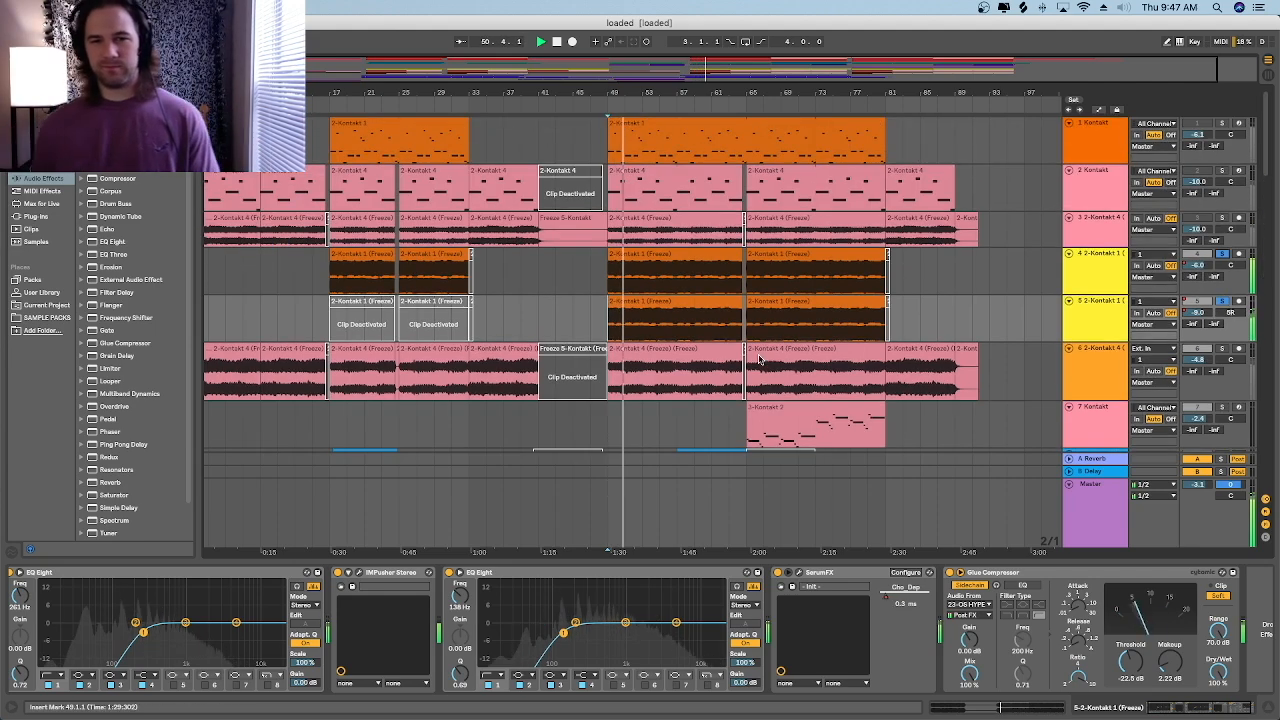
{"action": "scroll", "coordinate": [771, 349], "scroll_direction": "down", "scroll_amount": 5}
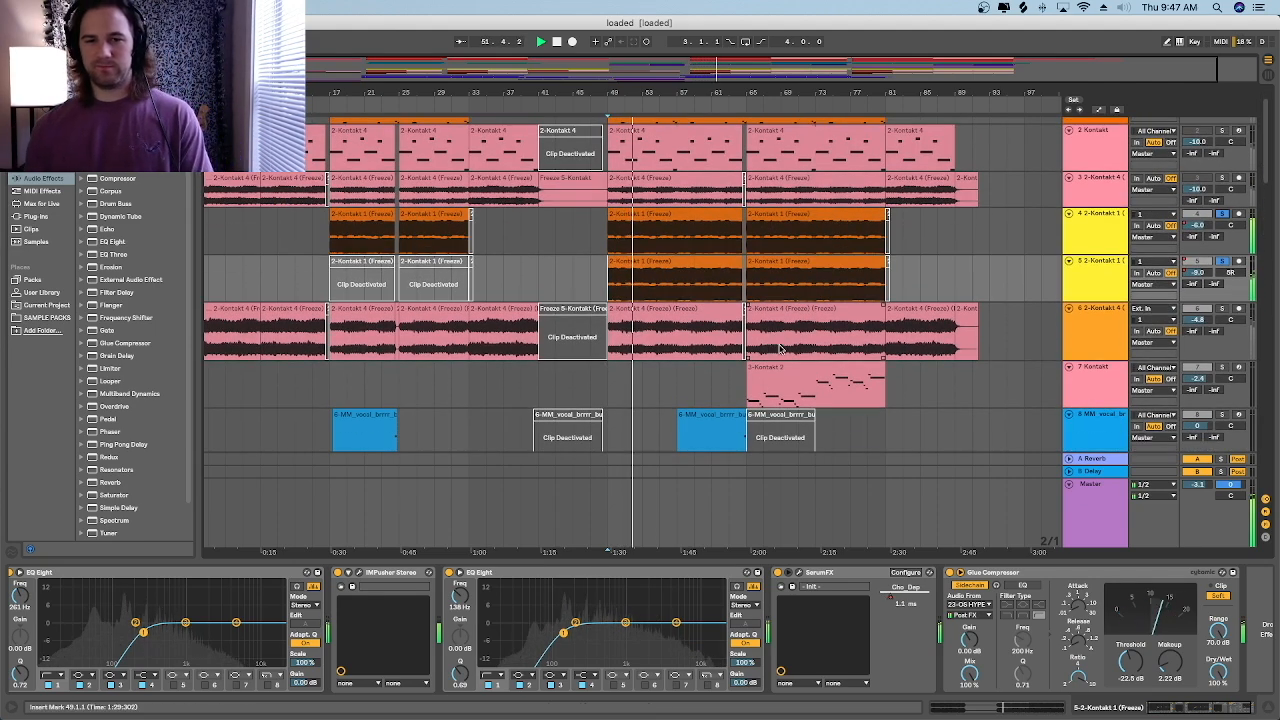
{"action": "scroll", "coordinate": [1233, 311], "scroll_direction": "up", "scroll_amount": 5}
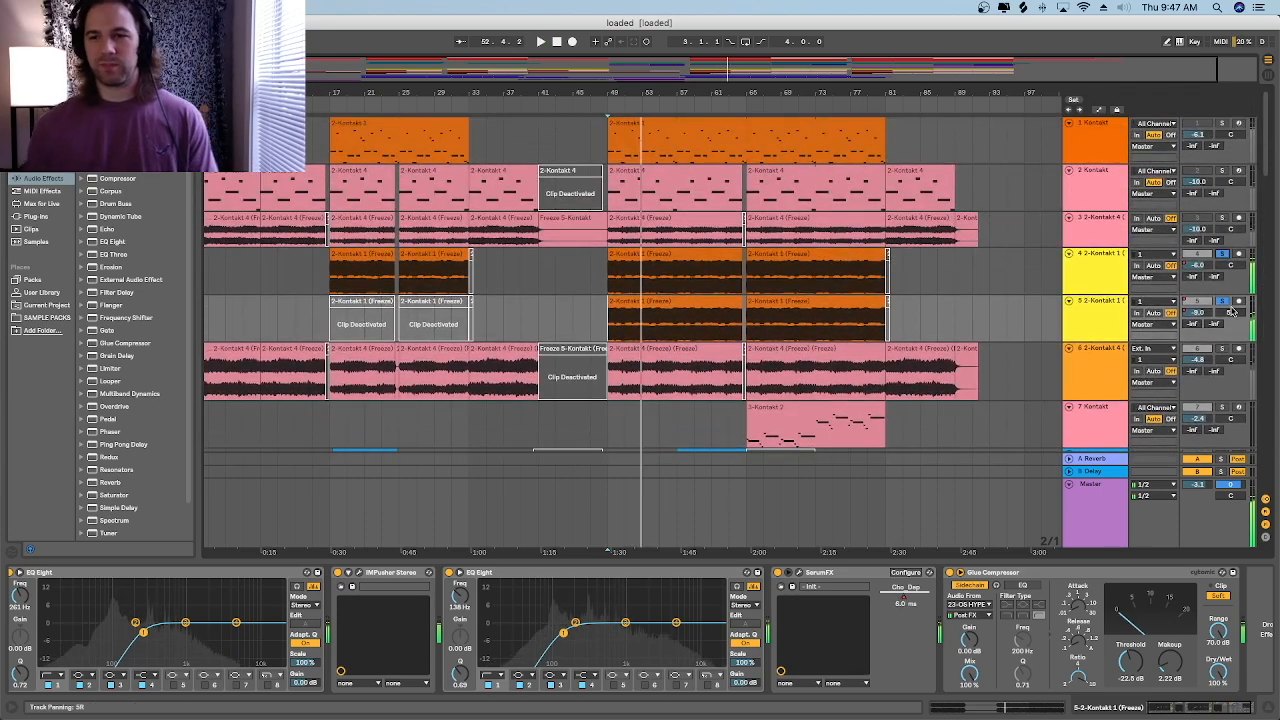
Step: Clear the solos, play the transition from bar 63 with all tracks, and place the insert marker at bar 65 on track 13
{"action": "scroll", "coordinate": [1231, 305], "scroll_direction": "down", "scroll_amount": 1}
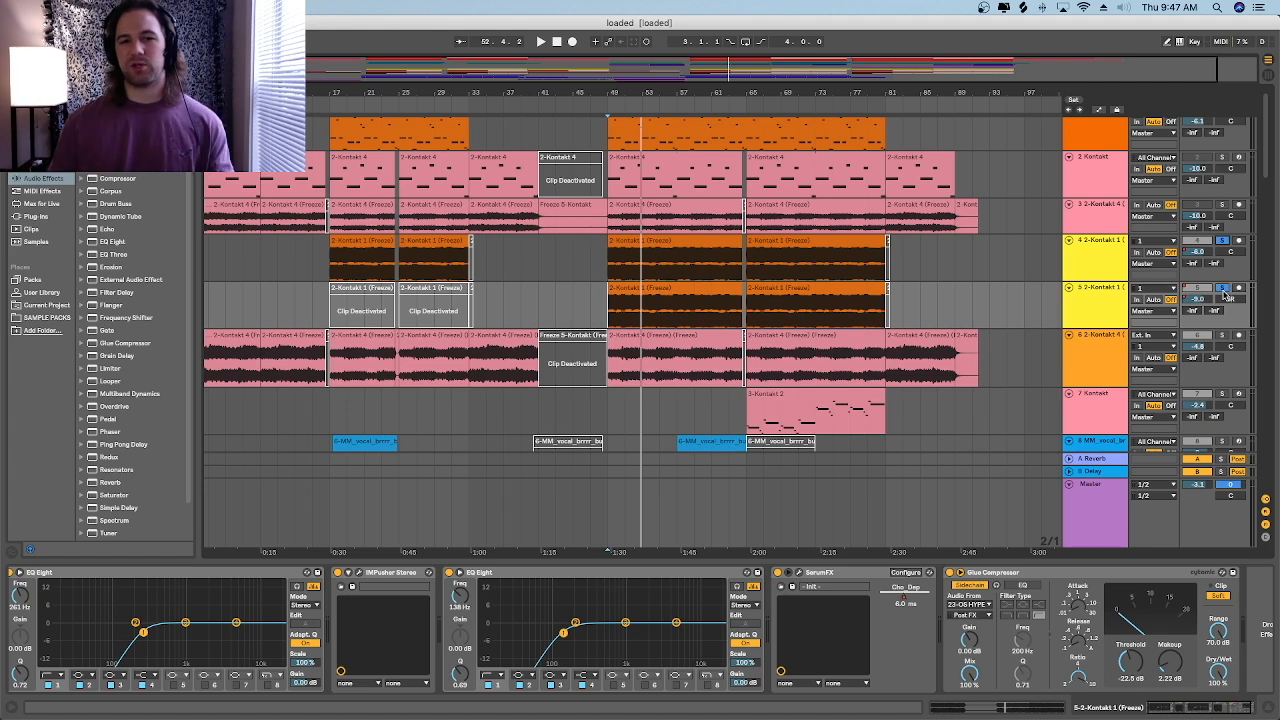
{"action": "scroll", "coordinate": [1224, 292], "scroll_direction": "down", "scroll_amount": 9}
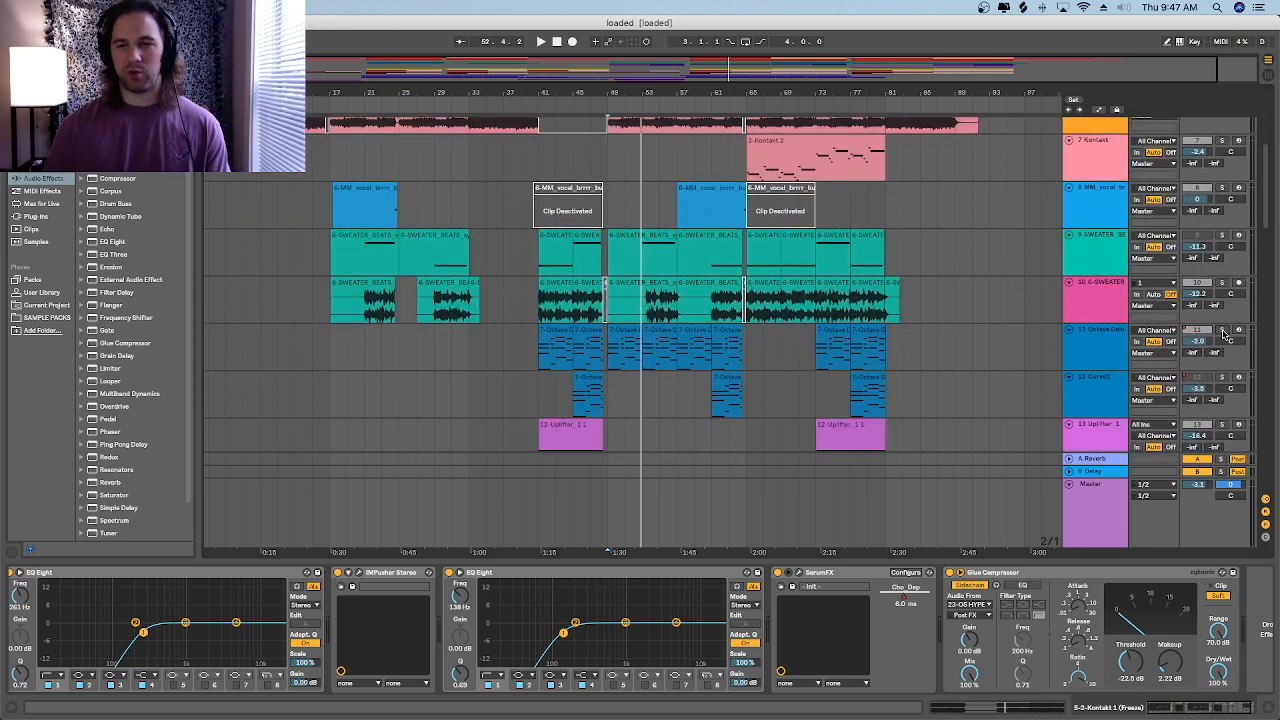
{"action": "key", "text": "space"}
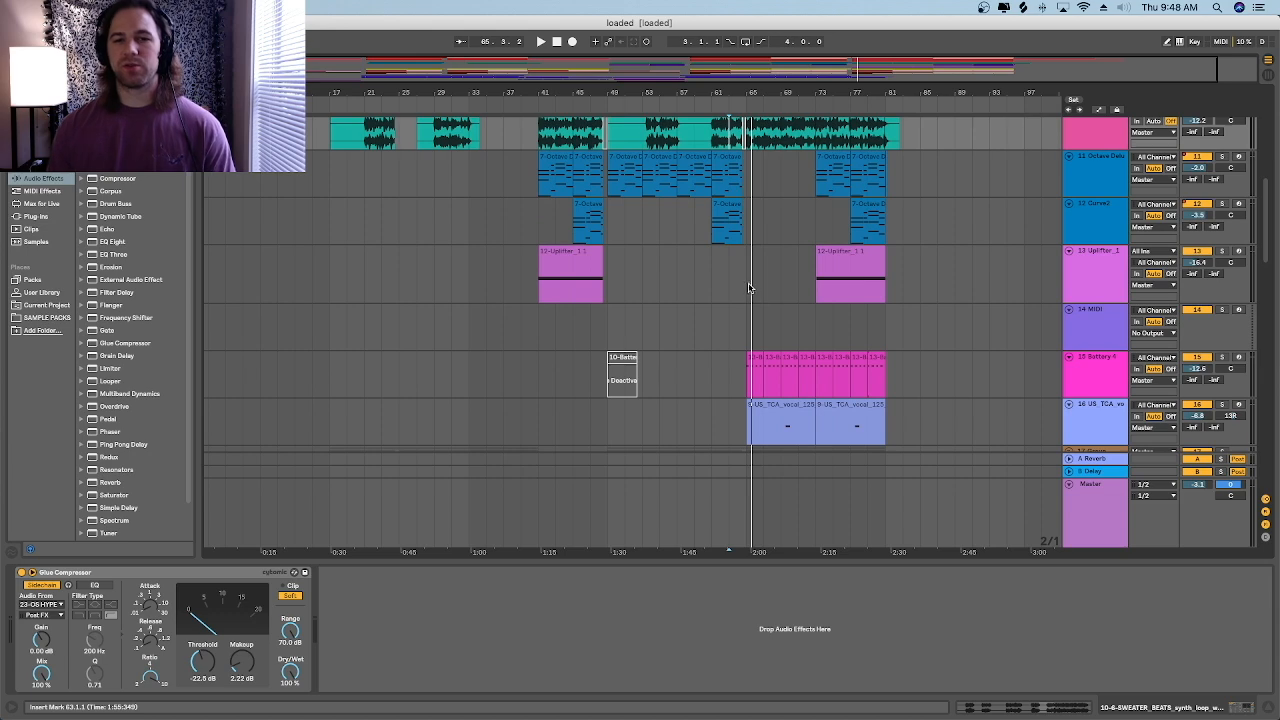
{"action": "left_click", "coordinate": [748, 288]}
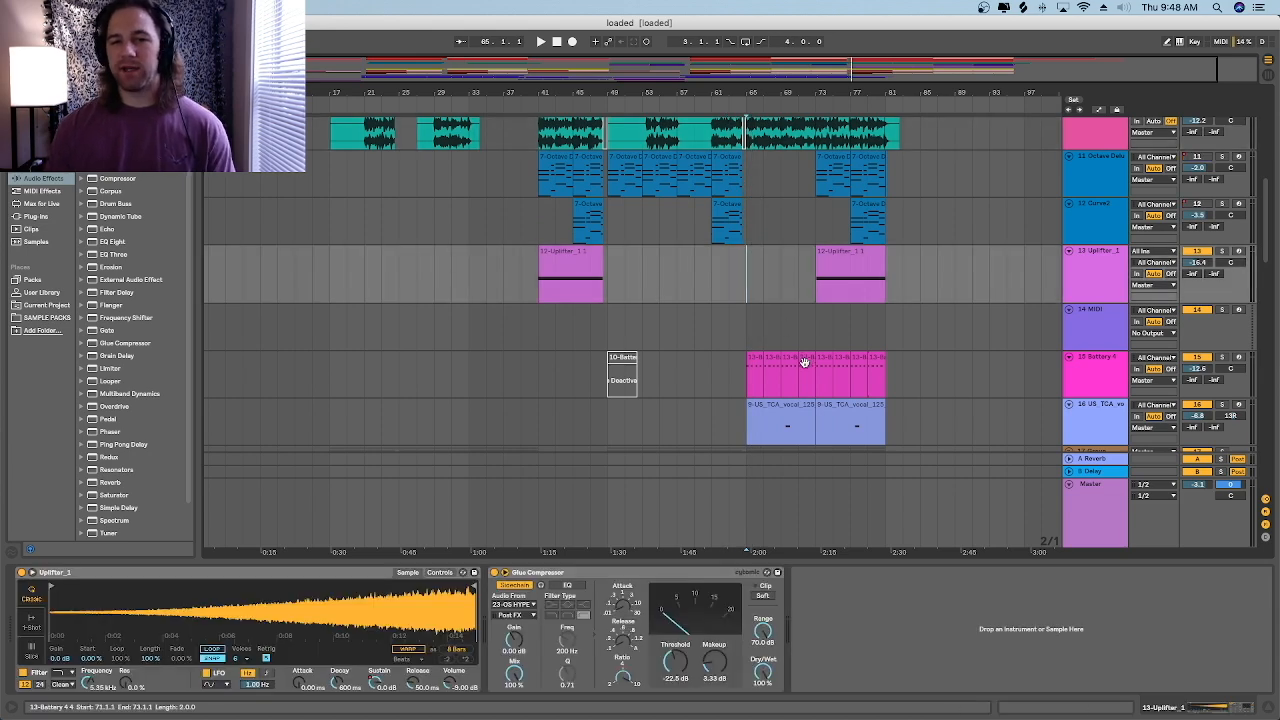
Step: Solo Battery 4 track 15 and play it from bar 65, then clear the solo to hear it in the full mix
{"action": "scroll", "coordinate": [804, 362], "scroll_direction": "down", "scroll_amount": 5}
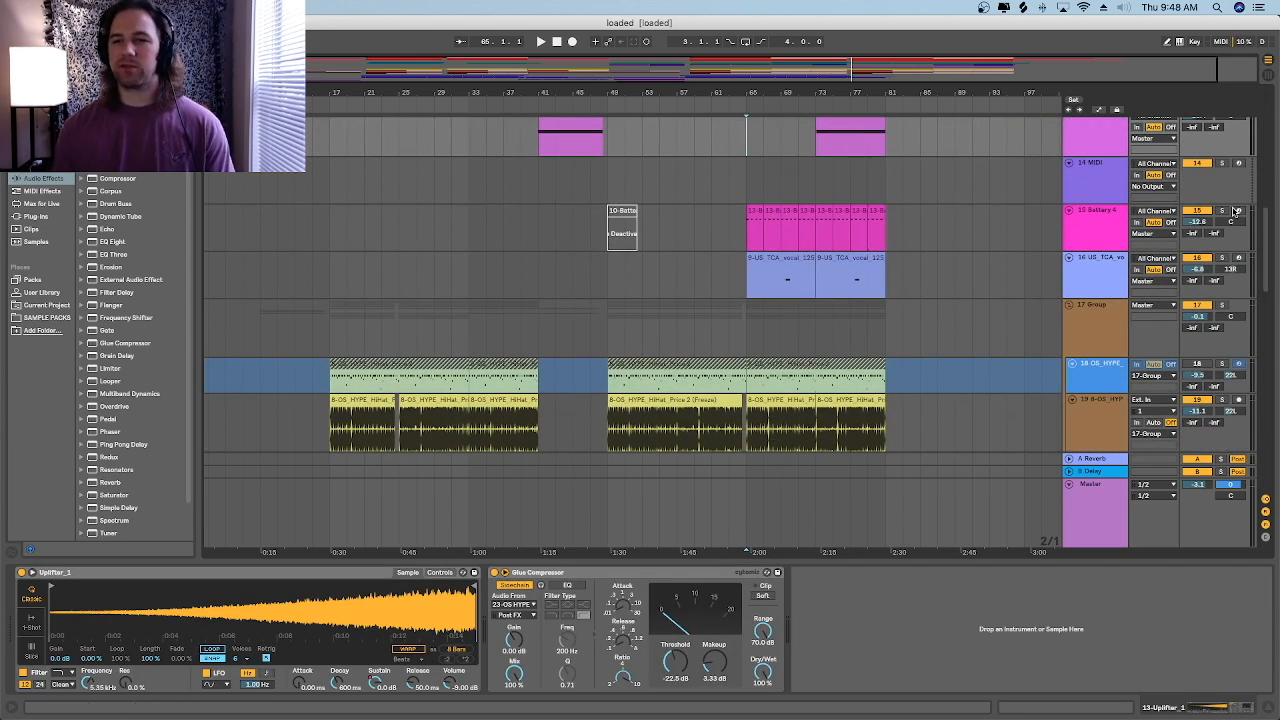
{"action": "left_click", "coordinate": [1222, 211]}
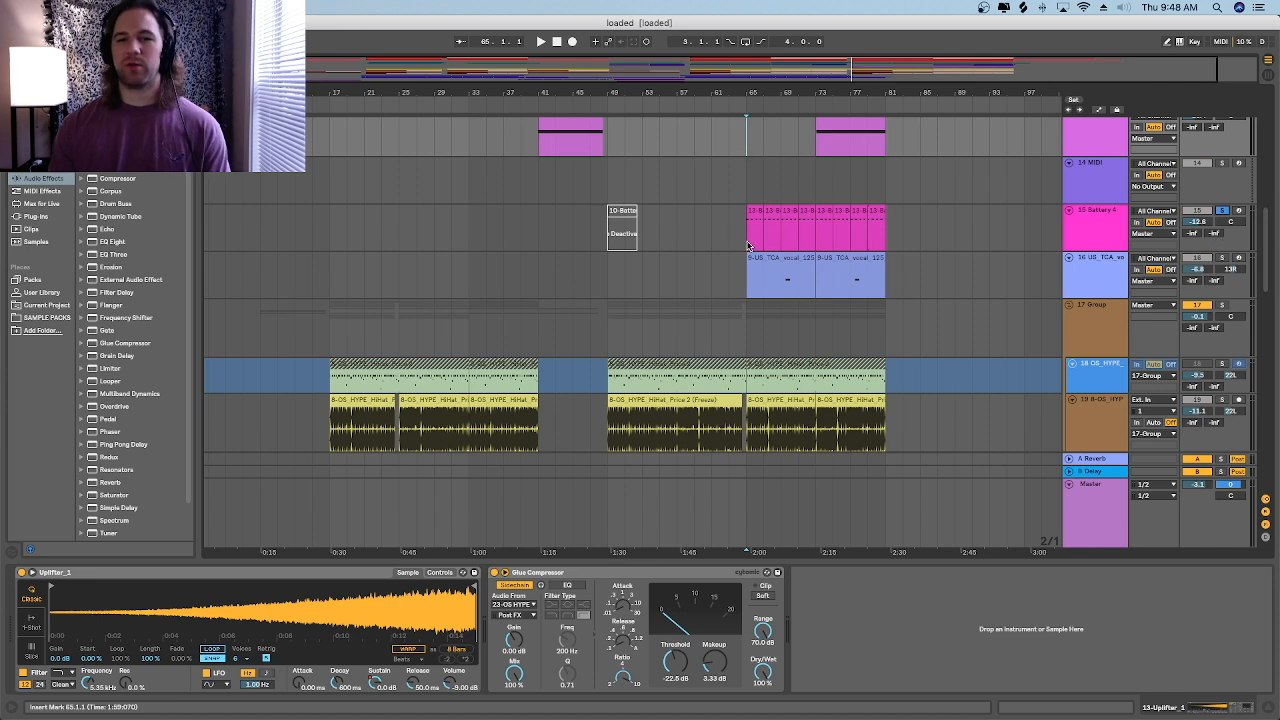
{"action": "left_click", "coordinate": [748, 245]}
{"action": "key", "text": "space"}
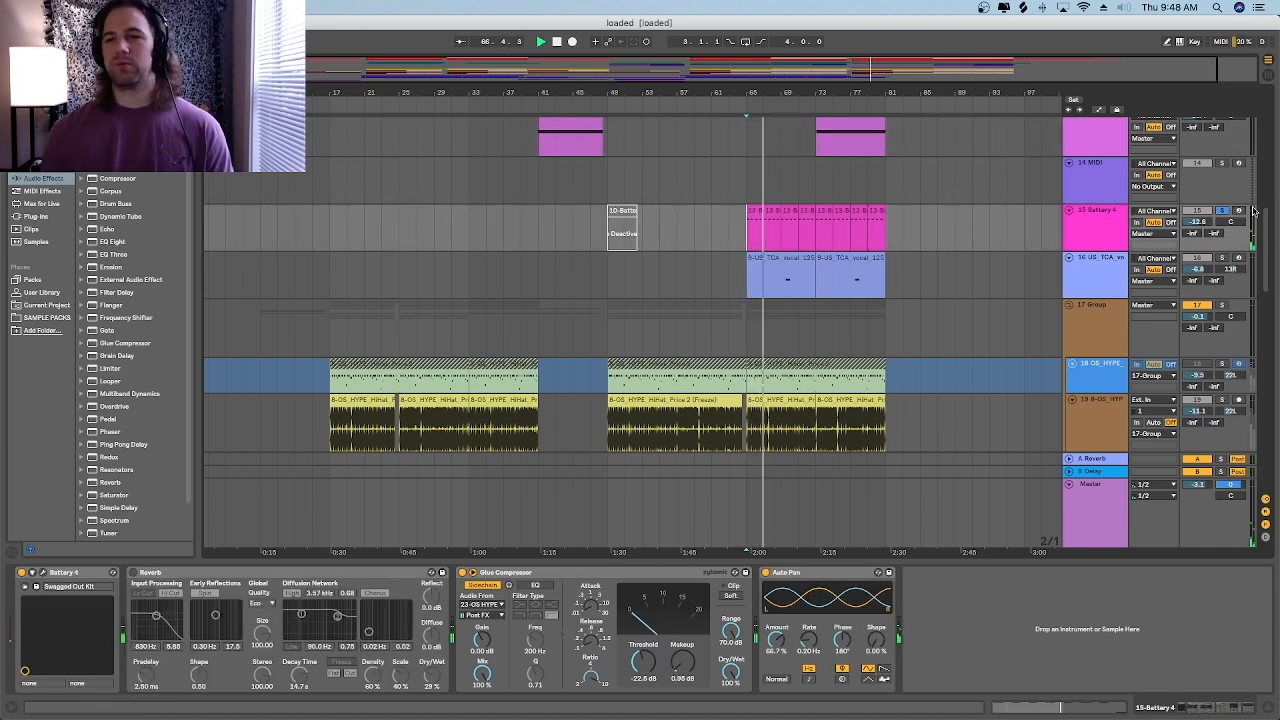
{"action": "left_click", "coordinate": [1222, 211]}
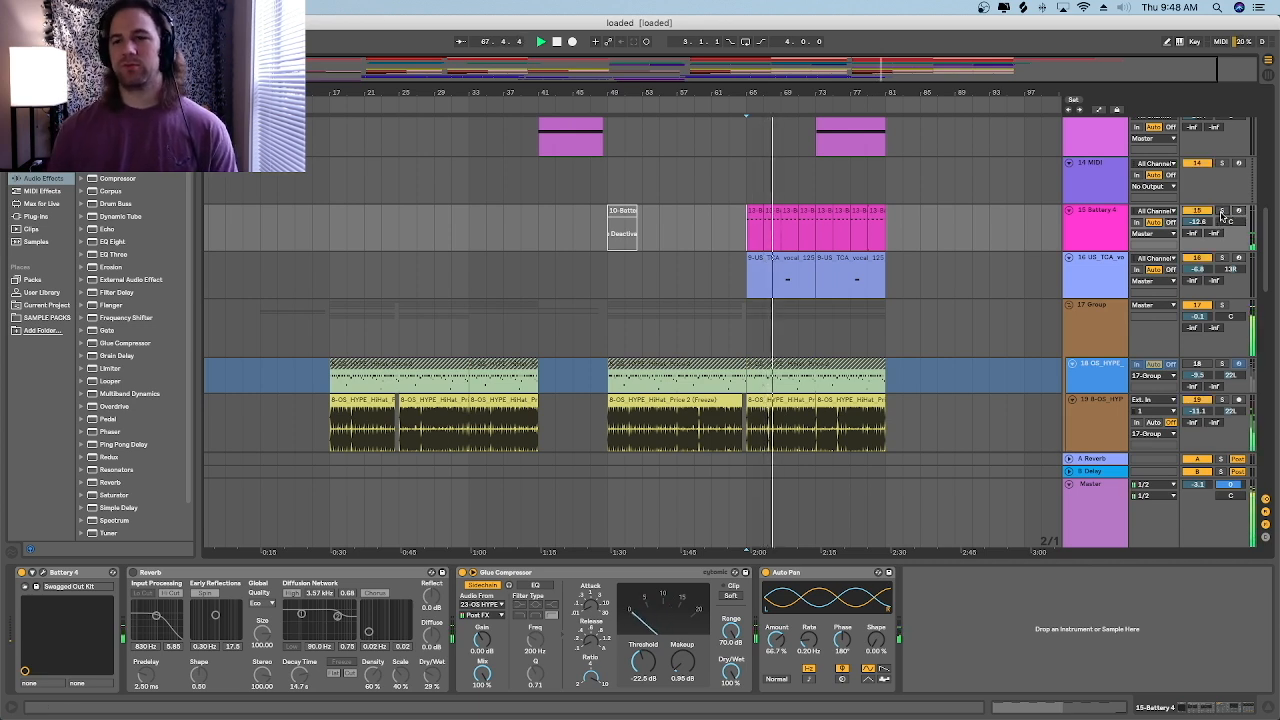
{"action": "left_click", "coordinate": [1097, 239]}
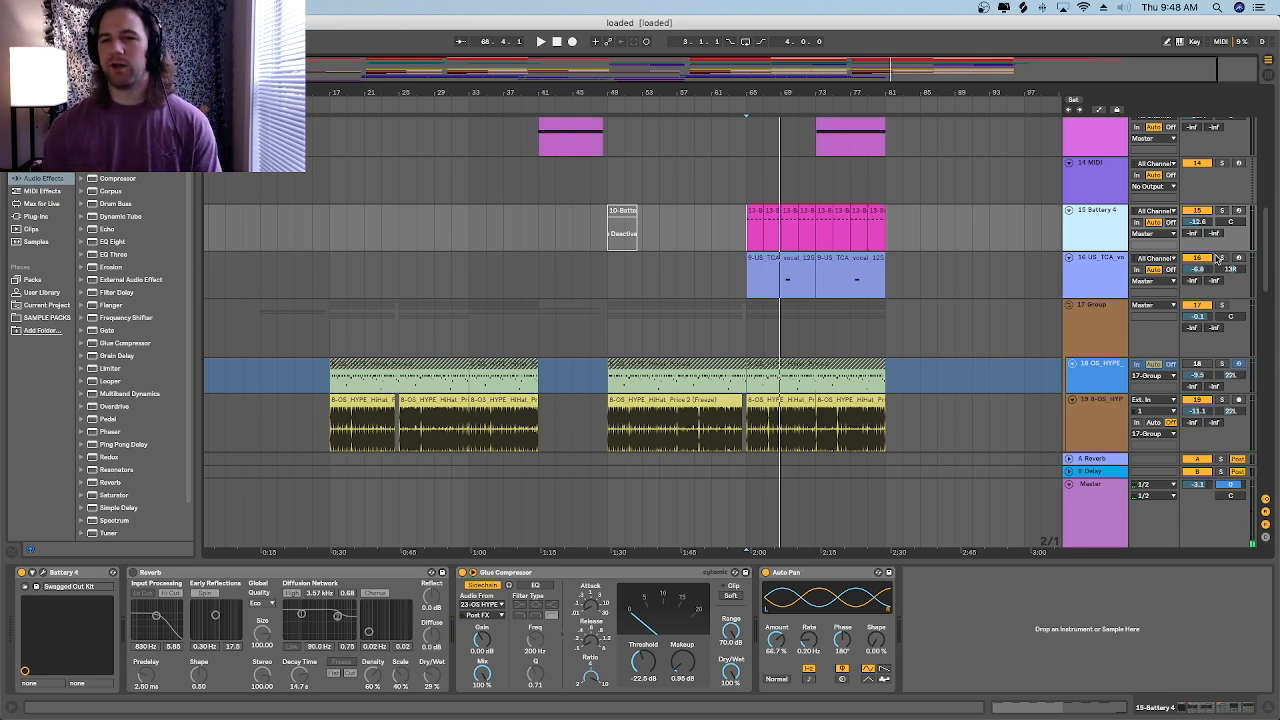
Step: Solo vocal track 16 and play it from bar 69
{"action": "left_click", "coordinate": [1220, 258]}
{"action": "left_click", "coordinate": [778, 287]}
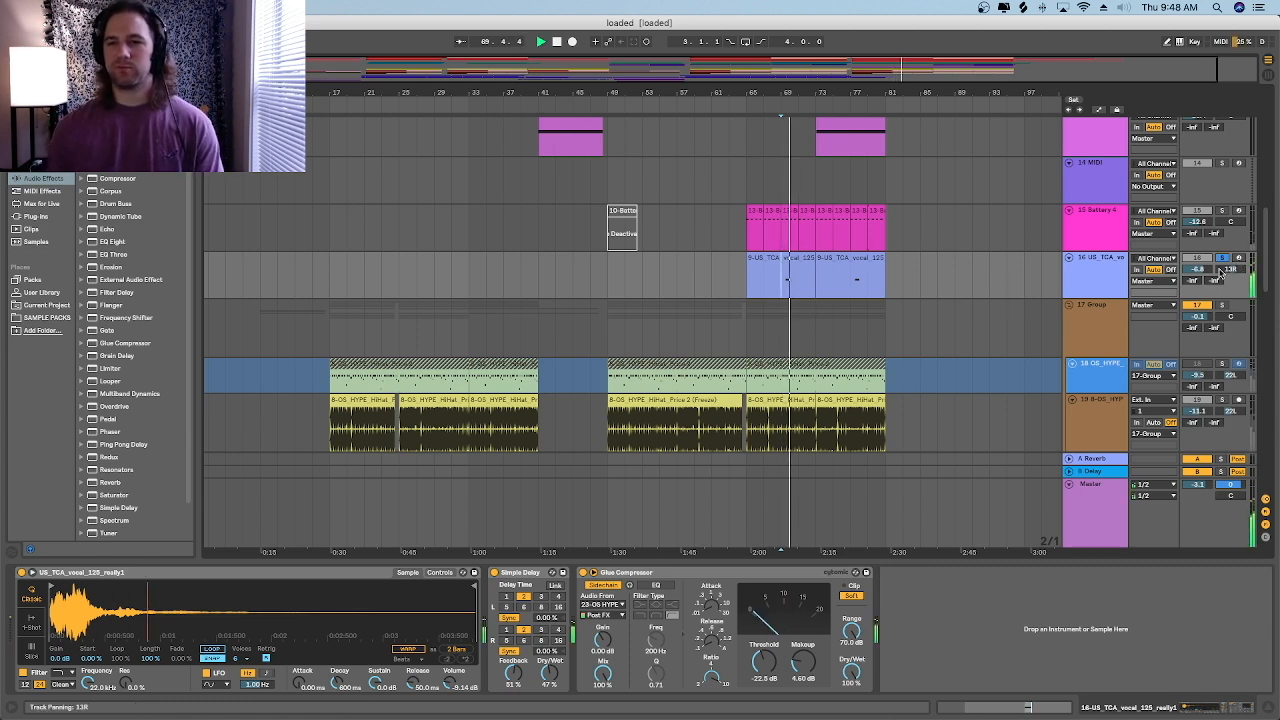
Step: Clear the solo on vocal track 16 and hear it from bar 69 in the full mix
{"action": "left_click", "coordinate": [1221, 258]}
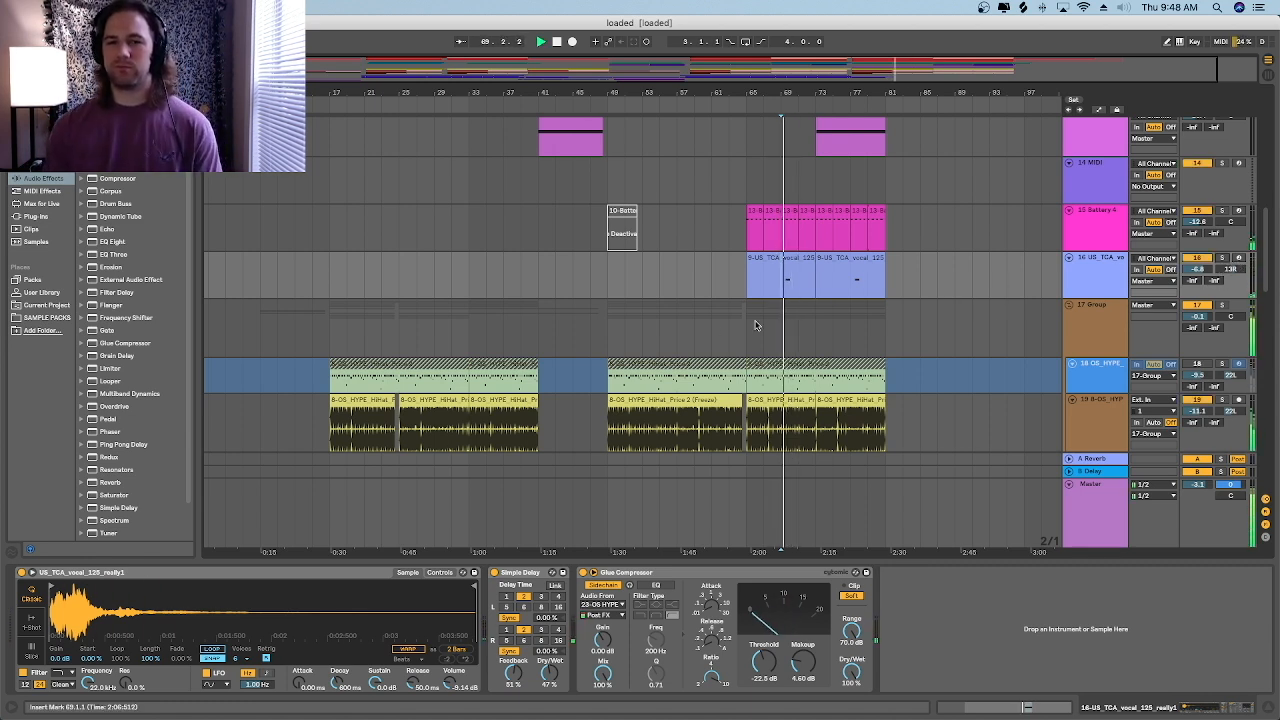
{"action": "key", "text": "space"}
Step: Solo Kontakt track 7 and play its clip from bar 65 with the pitch bend envelope in view
{"action": "scroll", "coordinate": [601, 269], "scroll_direction": "up", "scroll_amount": 10}
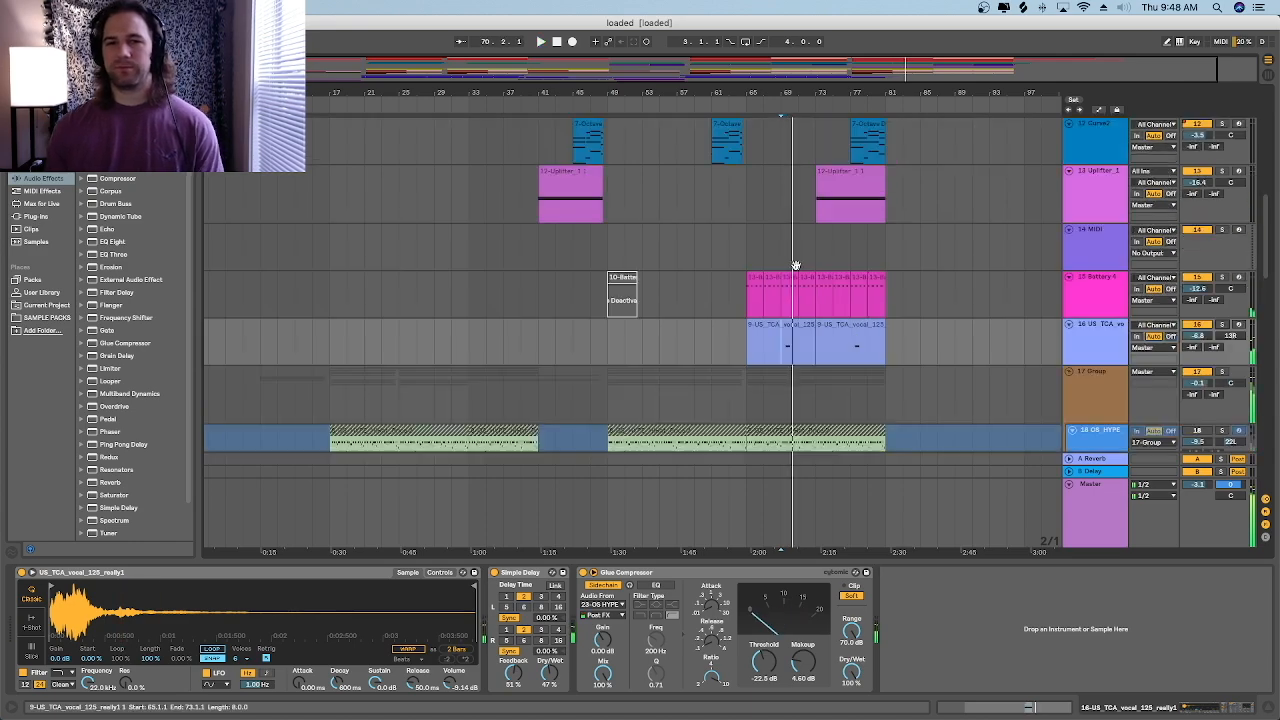
{"action": "scroll", "coordinate": [798, 266], "scroll_direction": "up", "scroll_amount": 3}
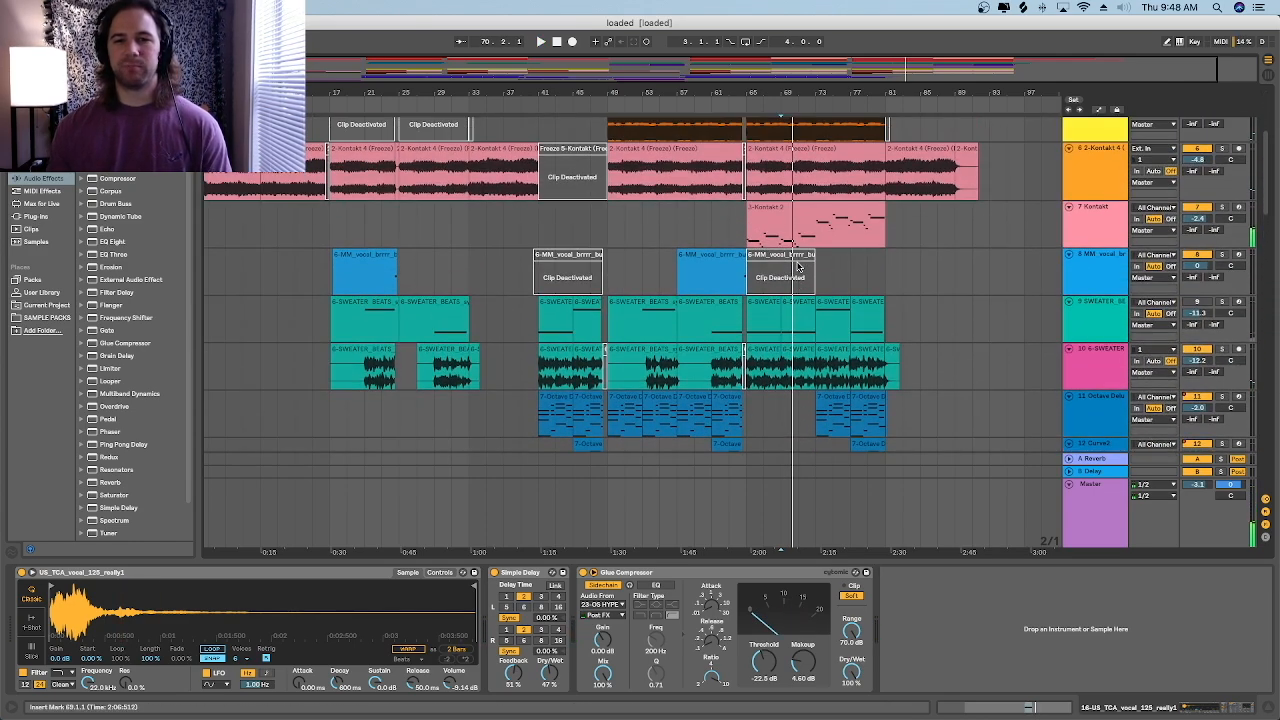
{"action": "left_click", "coordinate": [1103, 225]}
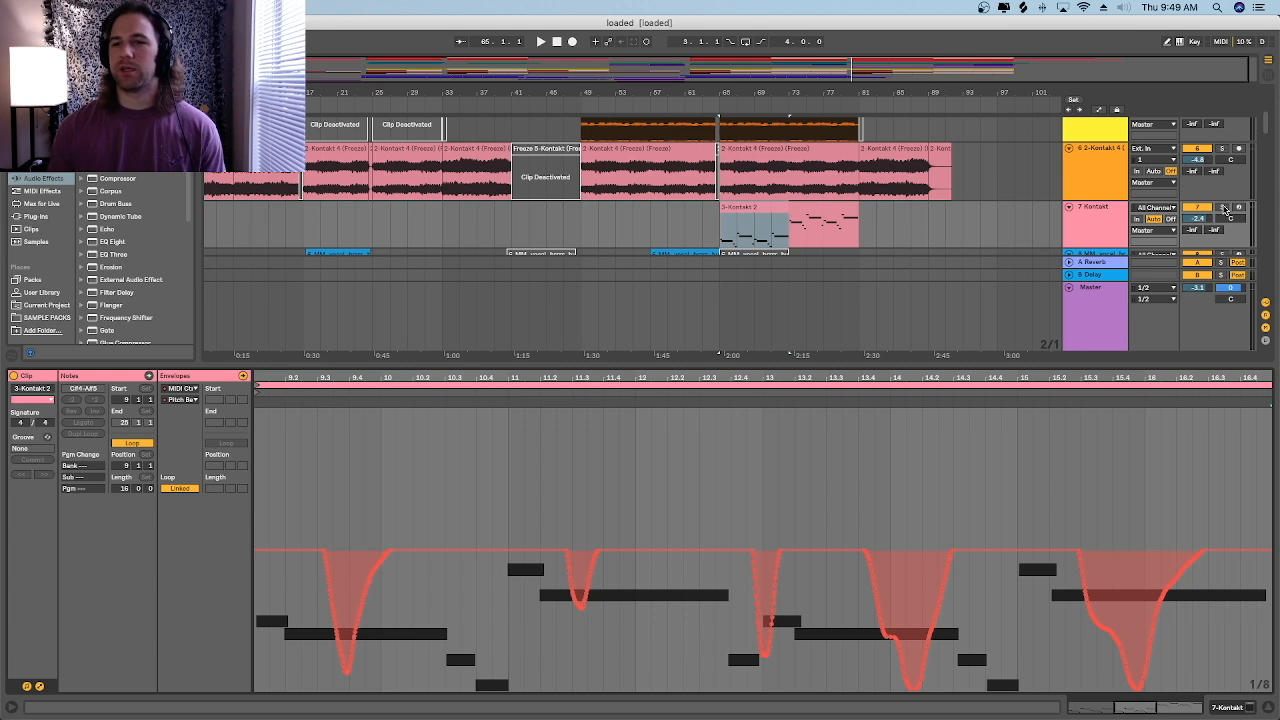
{"action": "key", "text": "space"}
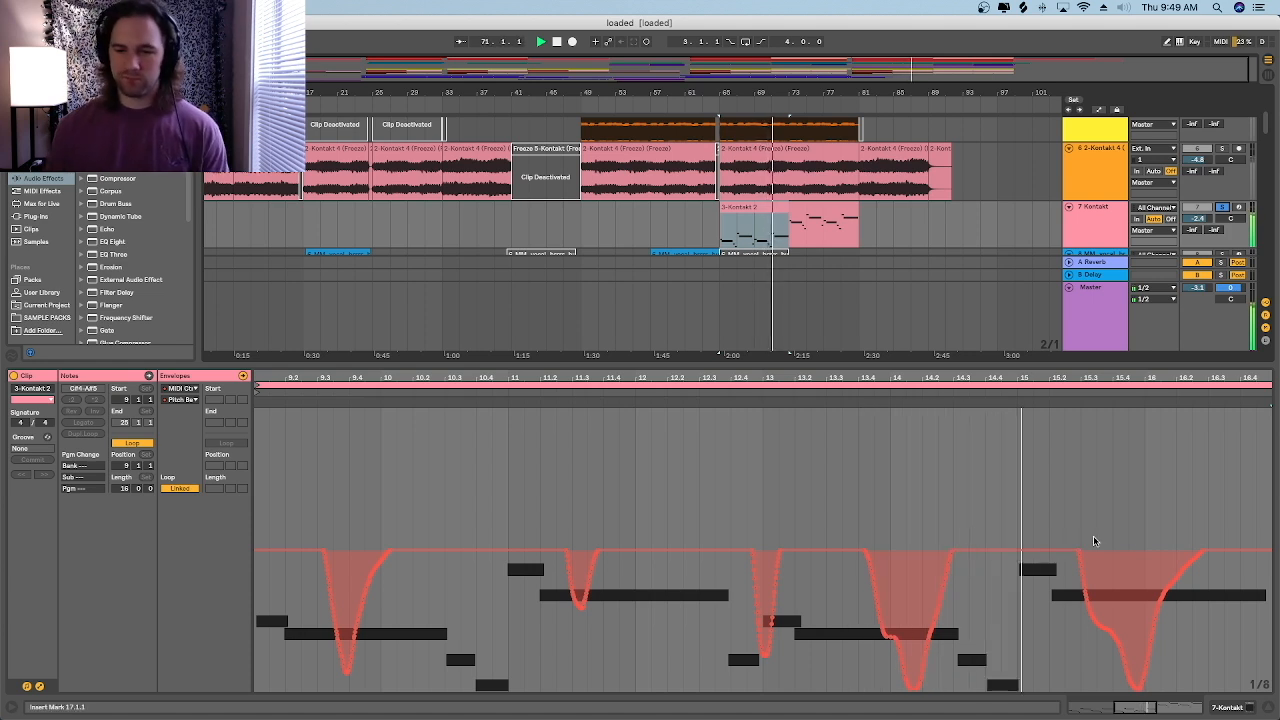
Step: Play track 7 from bar 73 while following the pitch bend envelope of the clip's second half
{"action": "left_click", "coordinate": [795, 237]}
{"action": "key", "text": "space"}
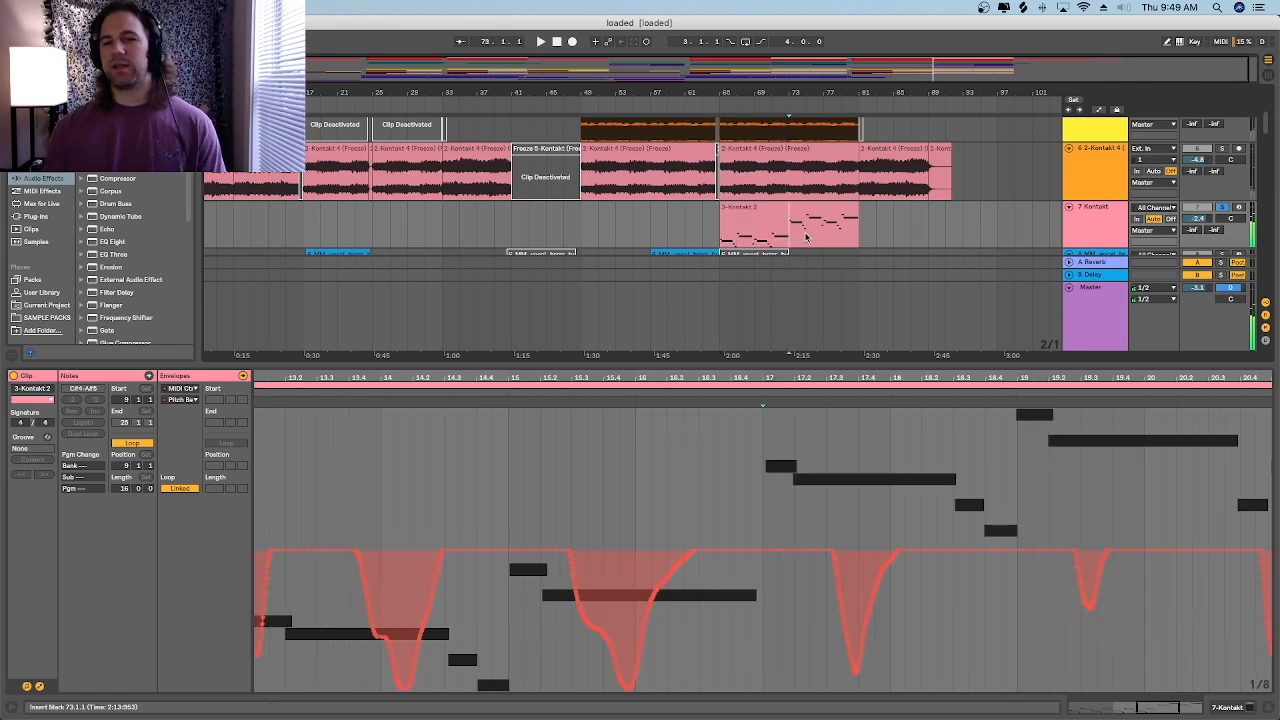
{"action": "left_click", "coordinate": [585, 587]}
{"action": "scroll", "coordinate": [700, 577], "scroll_direction": "right", "scroll_amount": 8}
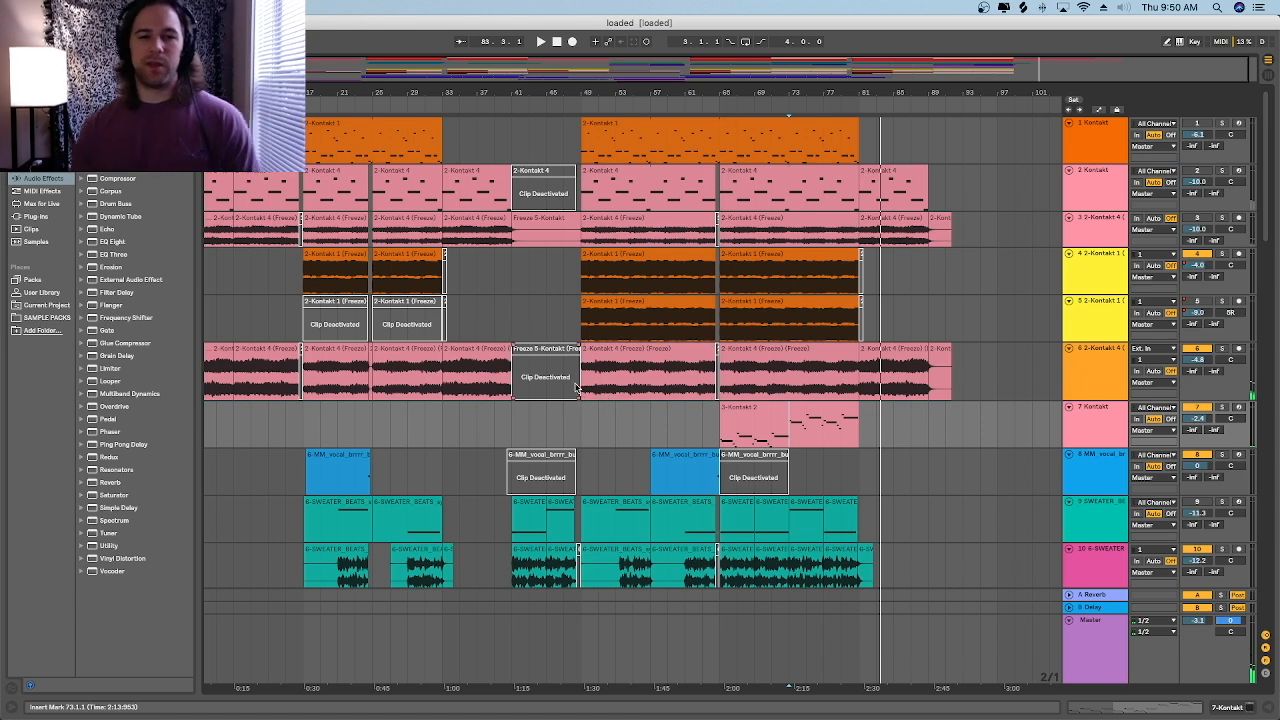
Step: Select bars 49 to 81 on track 6, show its effects, and play it soloed before clearing the solo
{"action": "left_click_drag", "start_coordinate": [583, 380], "coordinate": [860, 378]}
{"action": "key", "text": "shift+Tab"}
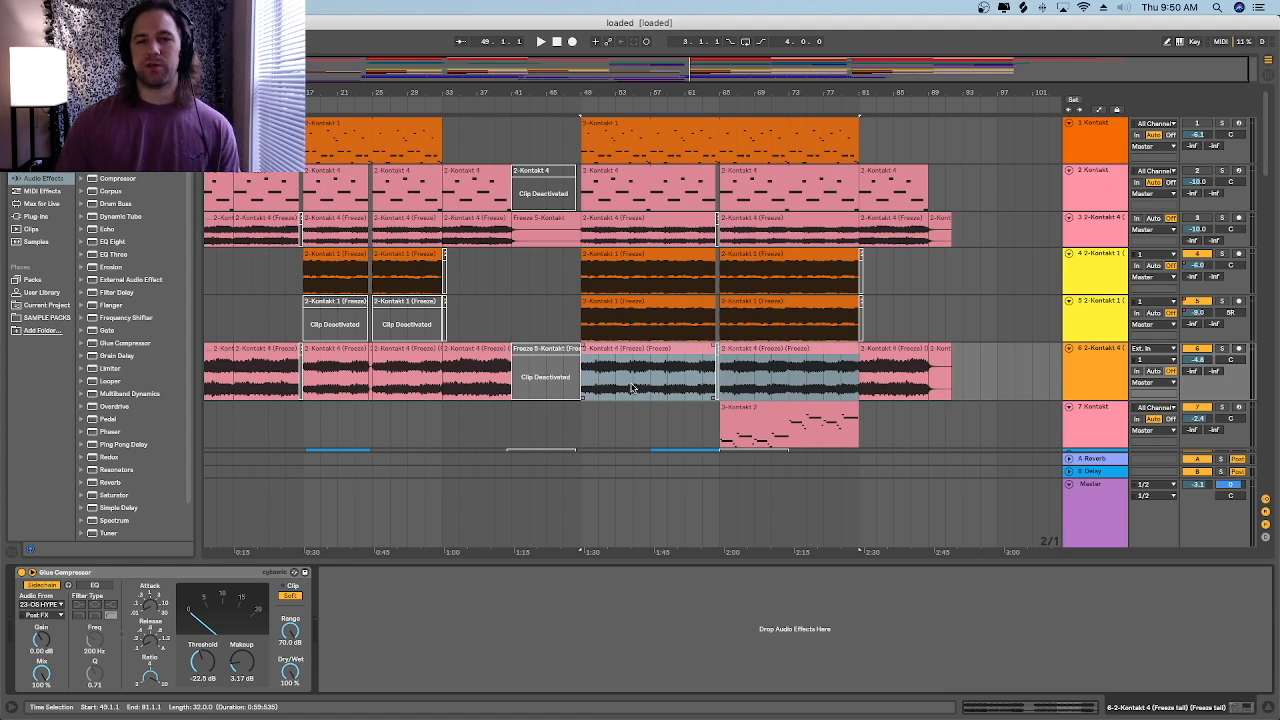
{"action": "left_click", "coordinate": [1221, 348]}
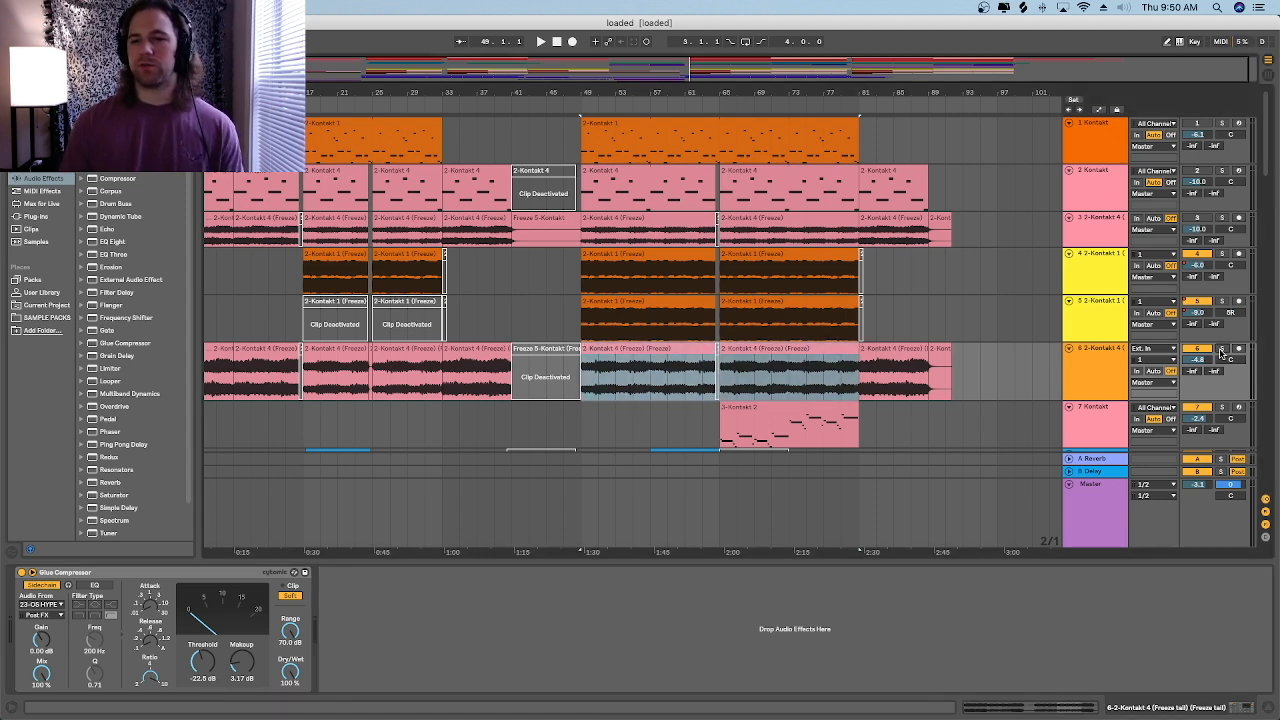
{"action": "key", "text": "space"}
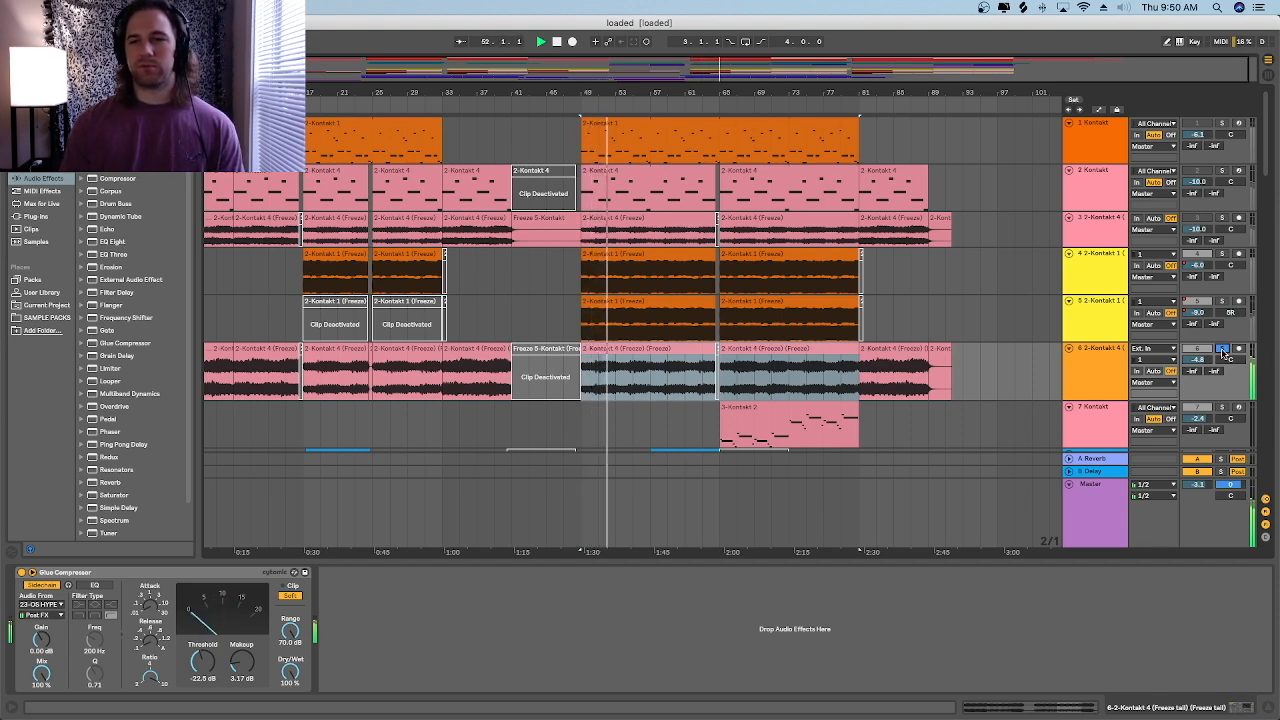
{"action": "left_click", "coordinate": [1222, 350]}
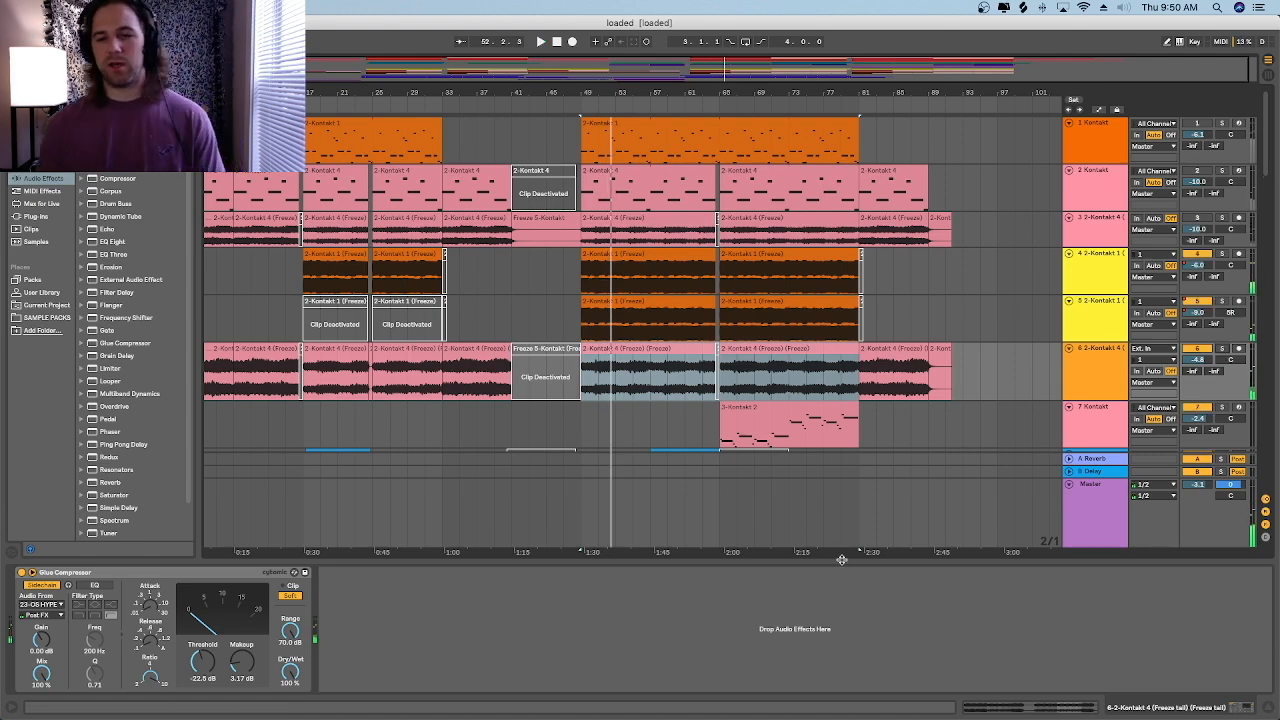
Step: Place the insert marker at bar 17 on track 4, return it to bar 1, and look over the arrangement's tracks
{"action": "left_click_drag", "start_coordinate": [843, 558], "coordinate": [843, 604]}
{"action": "scroll", "coordinate": [646, 434], "scroll_direction": "down", "scroll_amount": 10}
{"action": "scroll", "coordinate": [611, 397], "scroll_direction": "down", "scroll_amount": 8}
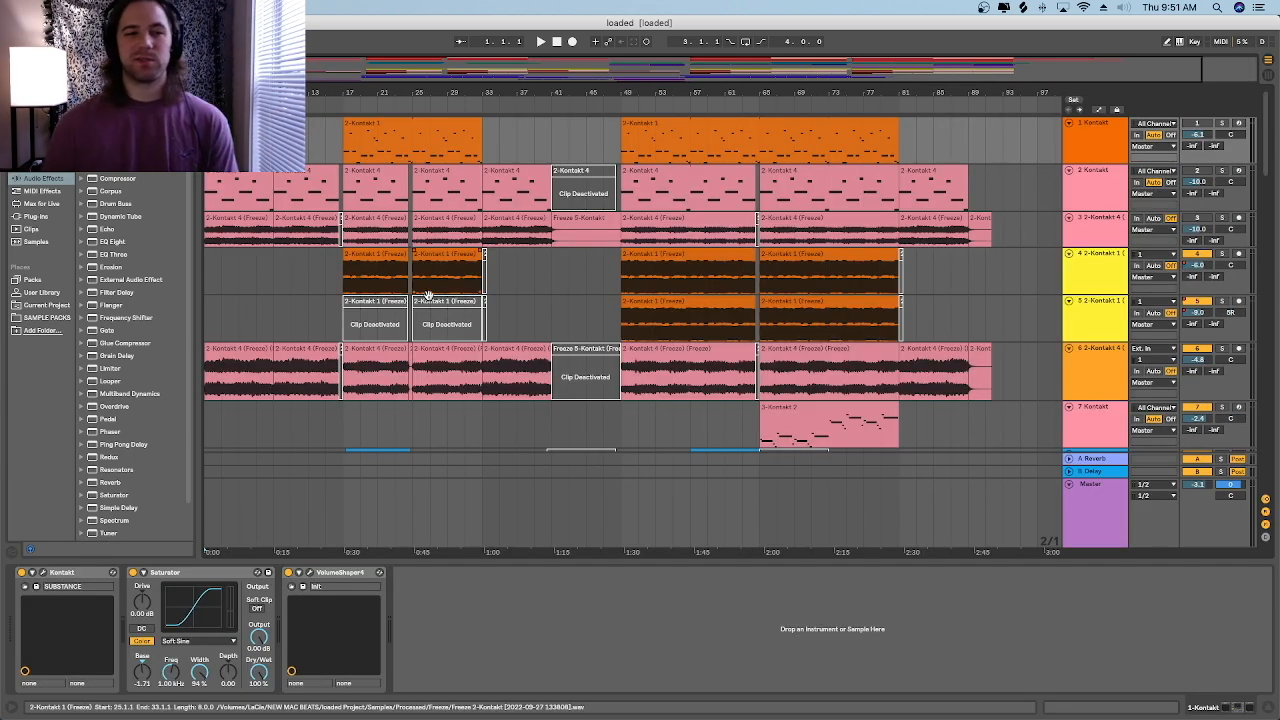
{"action": "left_click", "coordinate": [340, 273]}
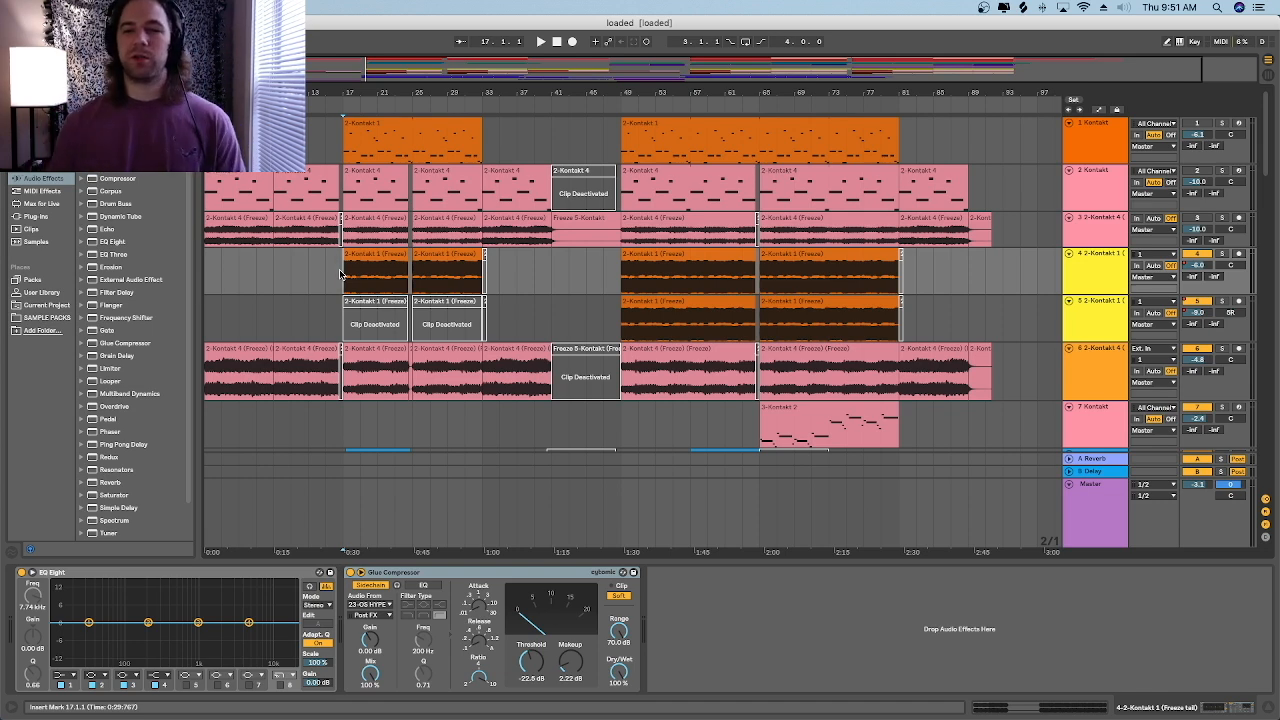
{"action": "key", "text": "Home"}
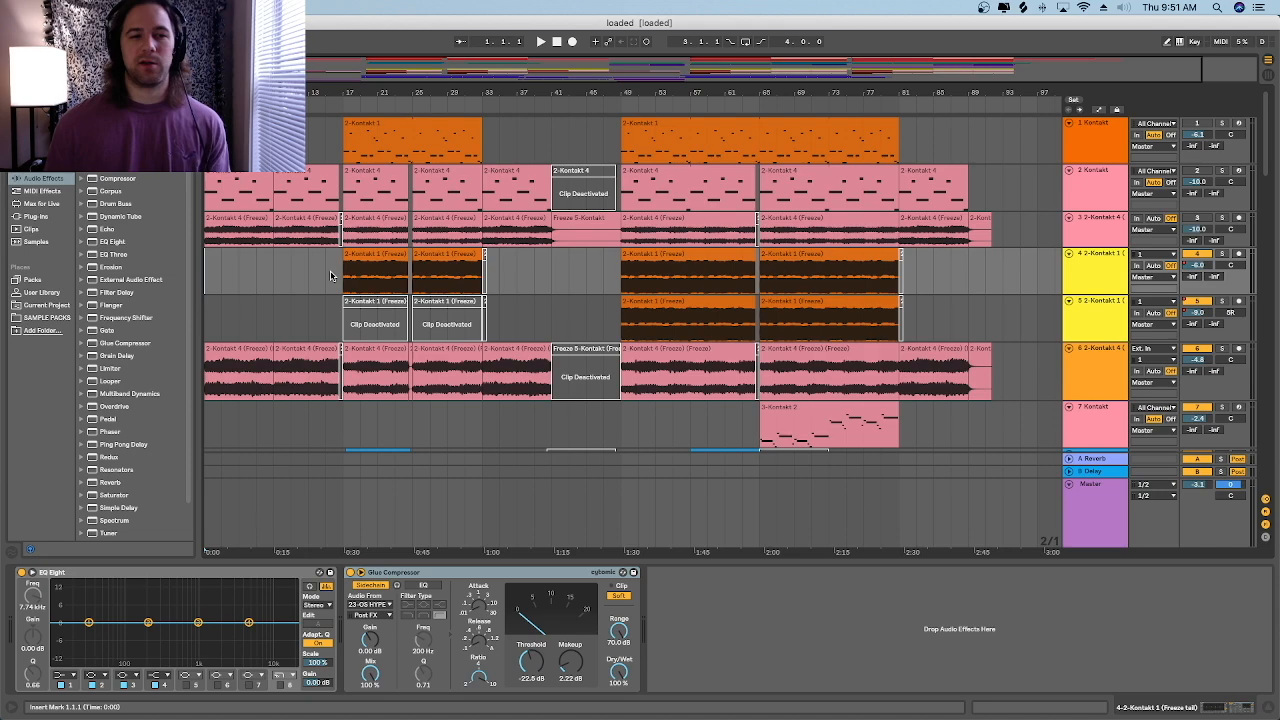
{"action": "scroll", "coordinate": [283, 282], "scroll_direction": "down", "scroll_amount": 8}
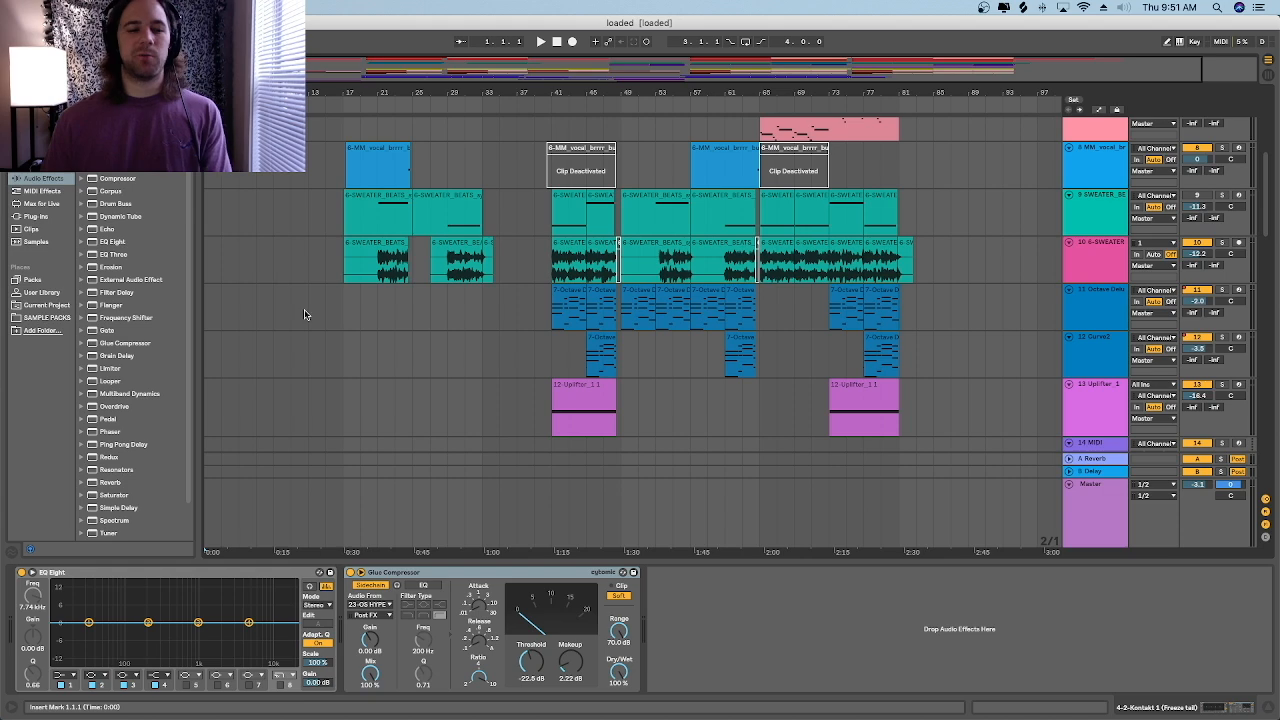
{"action": "scroll", "coordinate": [405, 358], "scroll_direction": "down", "scroll_amount": 1}
{"action": "scroll", "coordinate": [405, 358], "scroll_direction": "up", "scroll_amount": 10}
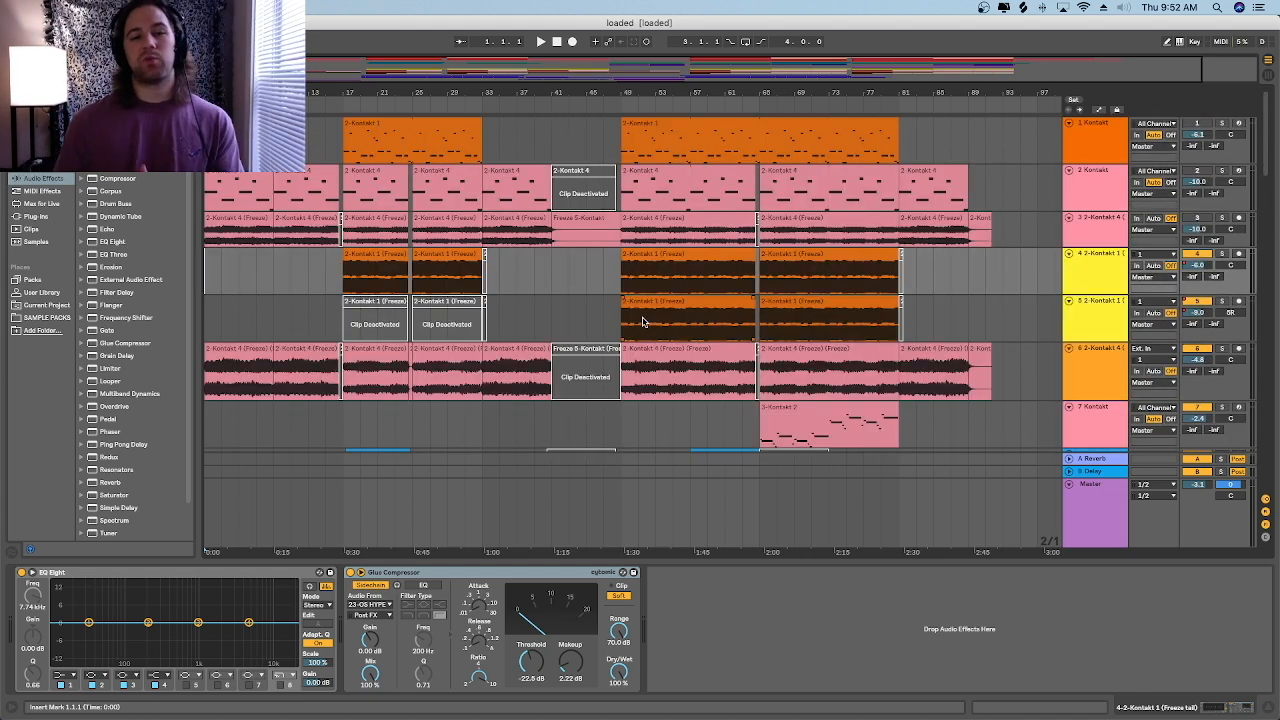